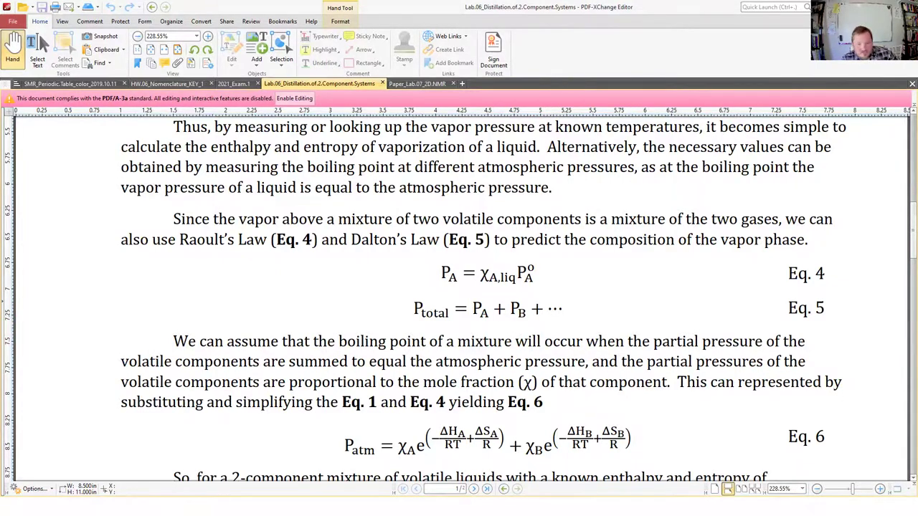
Step: View the vapor pressure chart in the Excel distillation workbook, and return to the Clausius-Clapeyron equations in the PDF handout
{"action": "key", "text": "alt+Tab"}
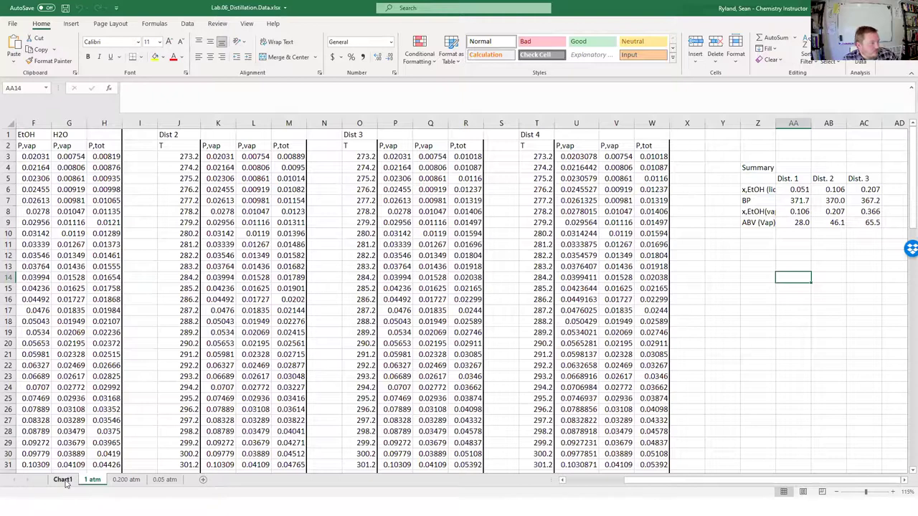
{"action": "left_click", "coordinate": [63, 479]}
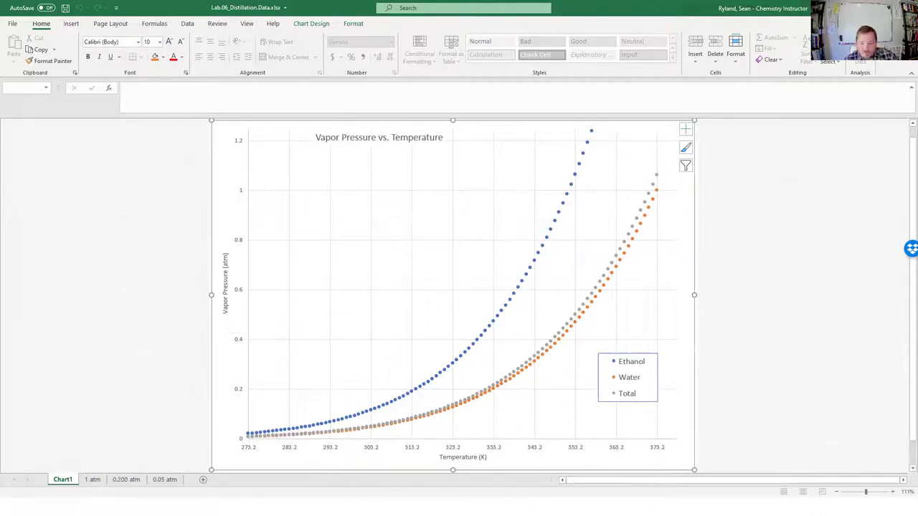
{"action": "key", "text": "alt+Tab"}
{"action": "scroll", "coordinate": [564, 287], "scroll_direction": "up", "scroll_amount": 1}
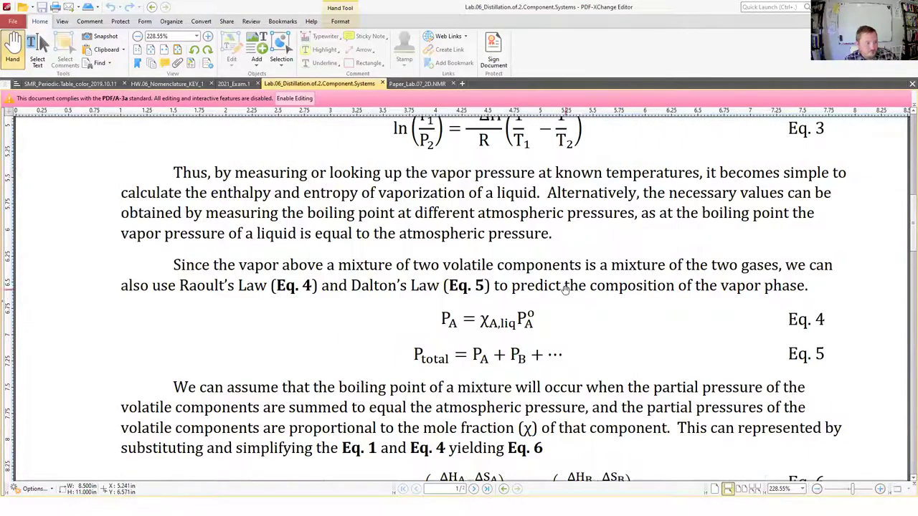
{"action": "scroll", "coordinate": [564, 287], "scroll_direction": "up", "scroll_amount": 4}
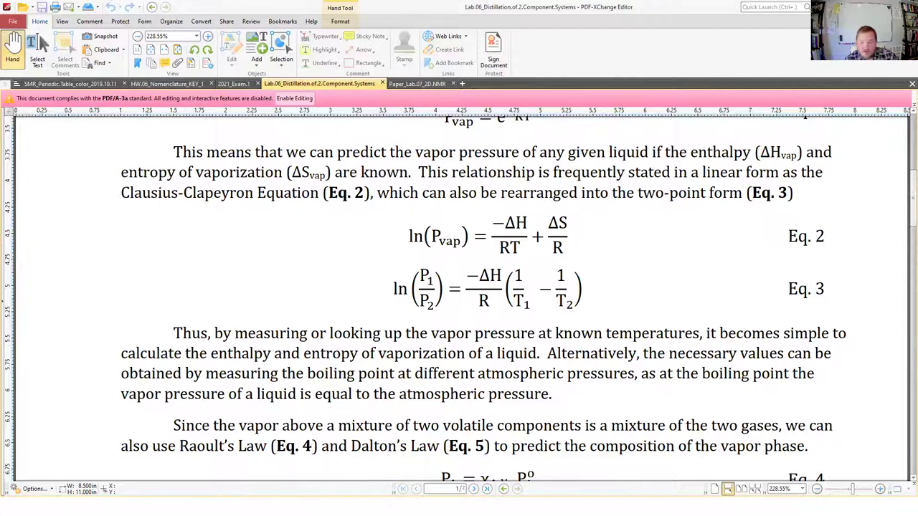
Step: Switch to the Excel workbook and examine the first temperature column on the 1 atm sheet
{"action": "key", "text": "alt+Tab"}
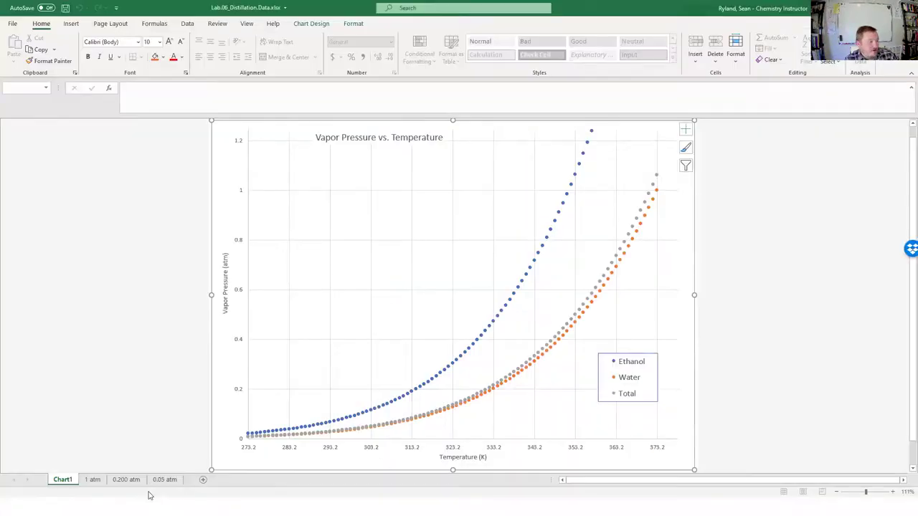
{"action": "left_click", "coordinate": [92, 480]}
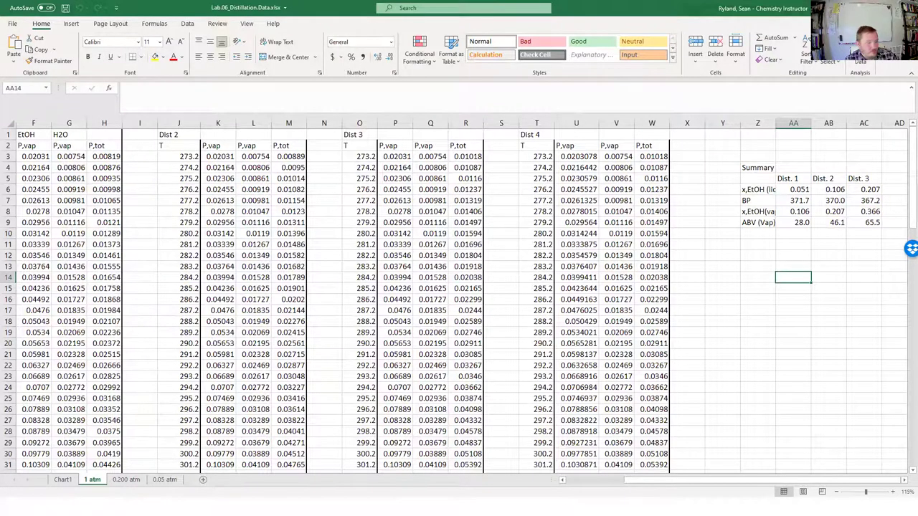
{"action": "left_click", "coordinate": [584, 482]}
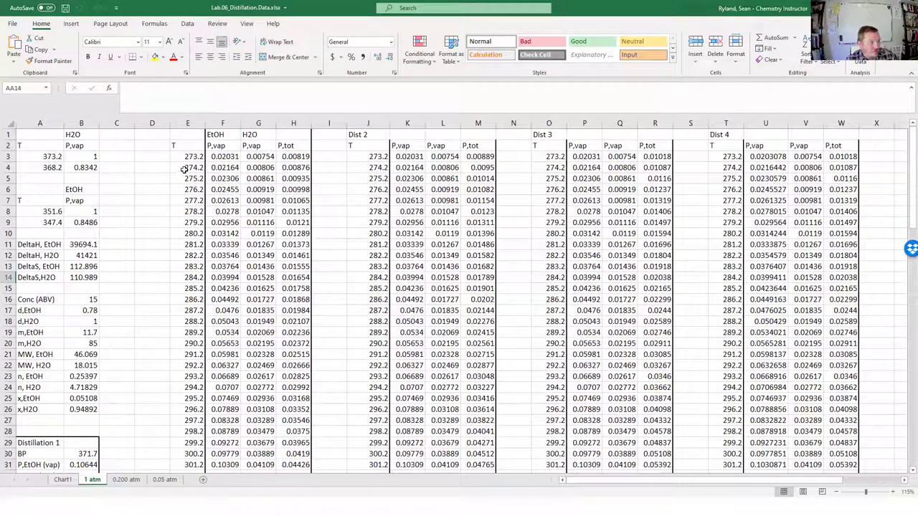
{"action": "left_click", "coordinate": [189, 159]}
{"action": "key", "text": "Down"}
{"action": "key", "text": "Down"}
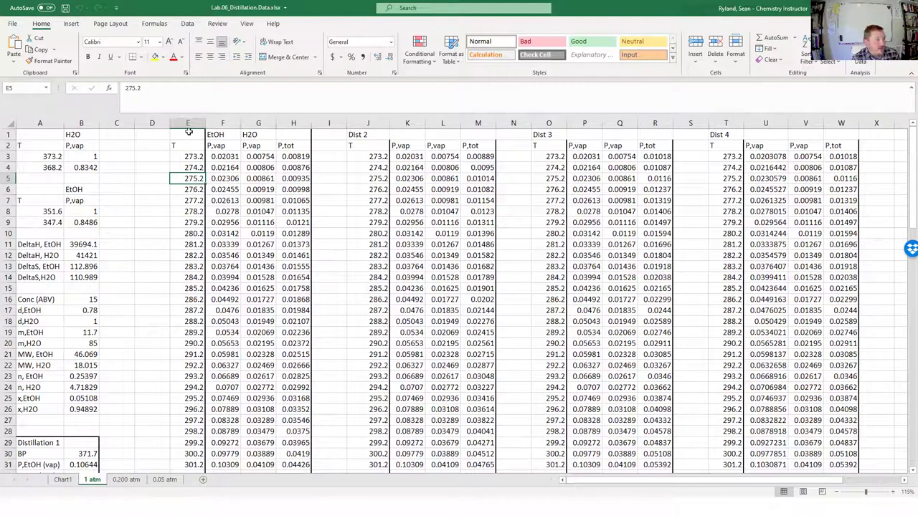
Step: On Chart1, circle the ethanol point at 1 atm and draw arrows from the ethanol and water points down to the temperature axis
{"action": "left_click", "coordinate": [63, 480]}
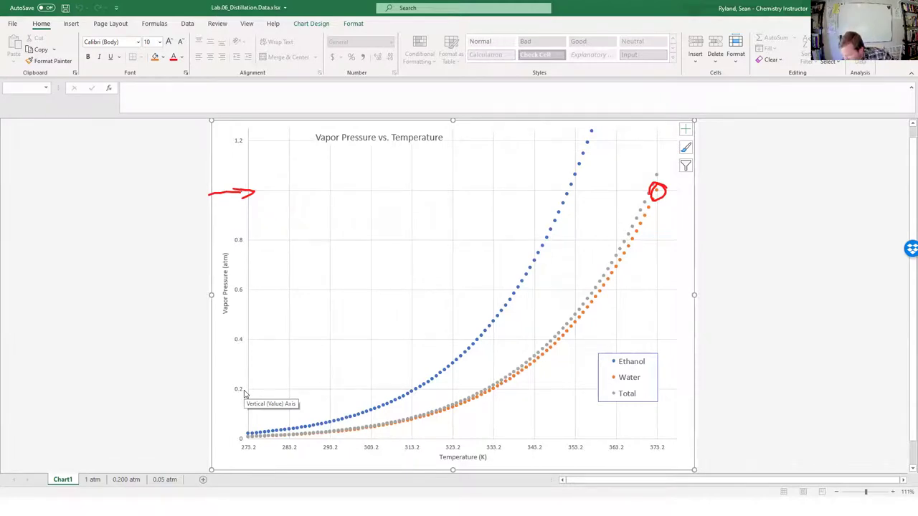
{"action": "mouse_move", "coordinate": [657, 199]}
{"action": "left_mouse_down"}
{"action": "mouse_move", "coordinate": [652, 429]}
{"action": "mouse_move", "coordinate": [660, 427]}
{"action": "left_mouse_up"}
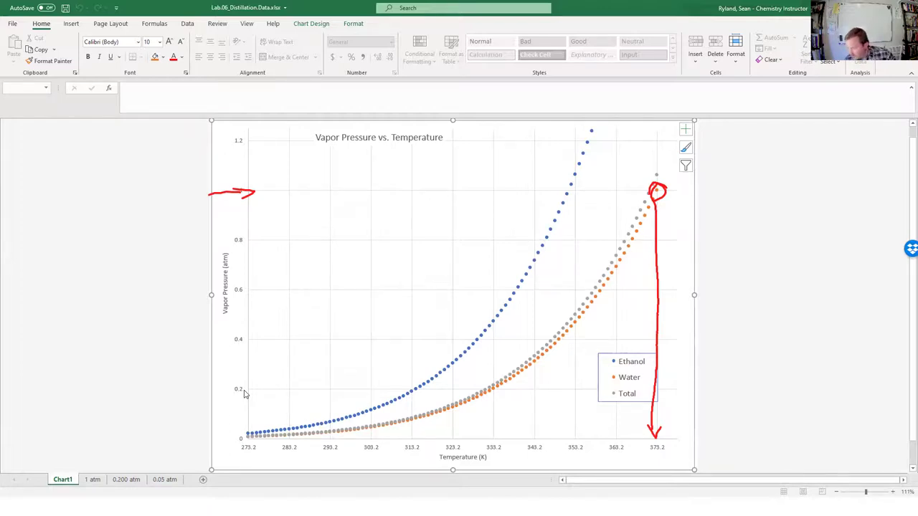
{"action": "left_click_drag", "start_coordinate": [573, 184], "coordinate": [565, 185]}
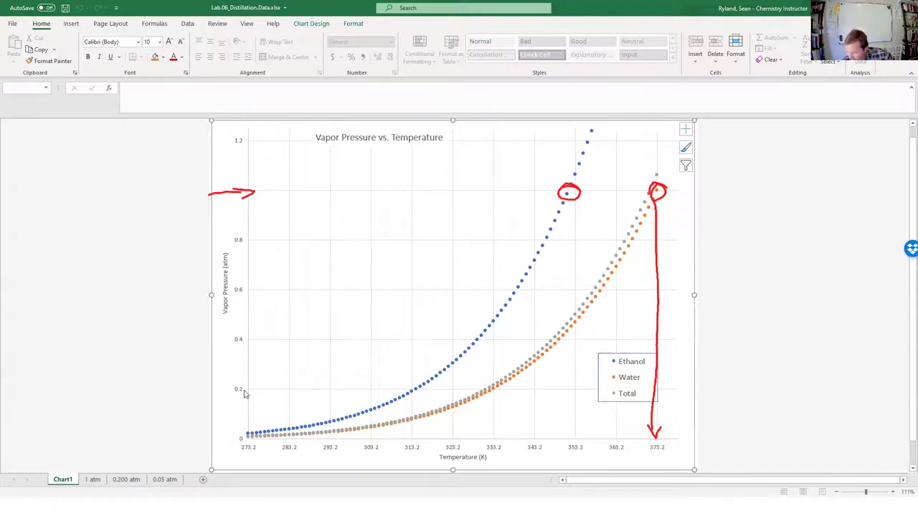
{"action": "mouse_move", "coordinate": [568, 190]}
{"action": "left_mouse_down"}
{"action": "mouse_move", "coordinate": [564, 426]}
{"action": "mouse_move", "coordinate": [571, 425]}
{"action": "left_mouse_up"}
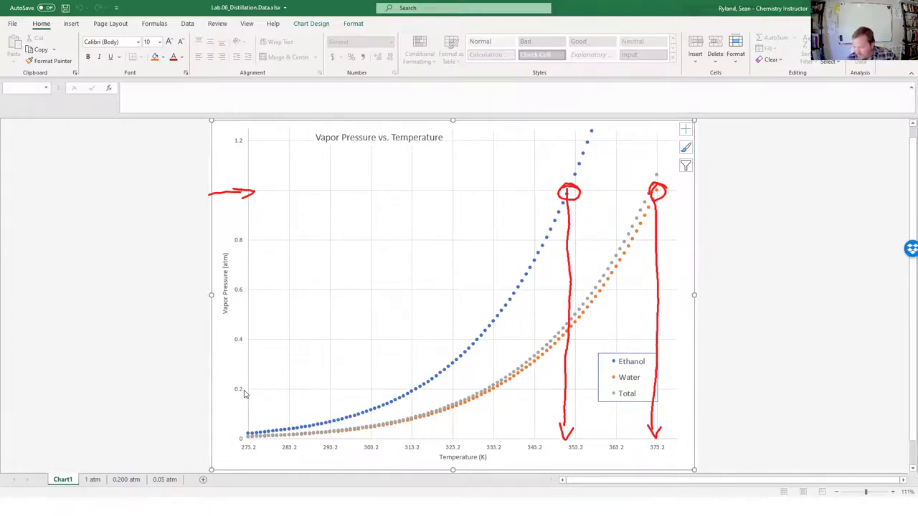
Step: Mark 0.8 atm on the chart, trace both curves' points down to the temperature axis with arrows, and clear the ink
{"action": "left_click_drag", "start_coordinate": [204, 244], "coordinate": [239, 249]}
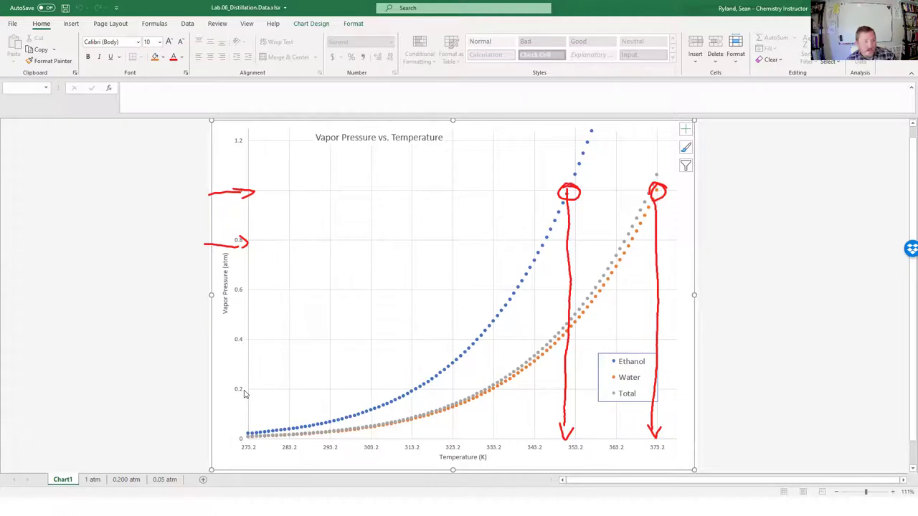
{"action": "mouse_move", "coordinate": [554, 234]}
{"action": "left_mouse_down"}
{"action": "mouse_move", "coordinate": [538, 243]}
{"action": "mouse_move", "coordinate": [537, 429]}
{"action": "mouse_move", "coordinate": [547, 424]}
{"action": "left_mouse_up"}
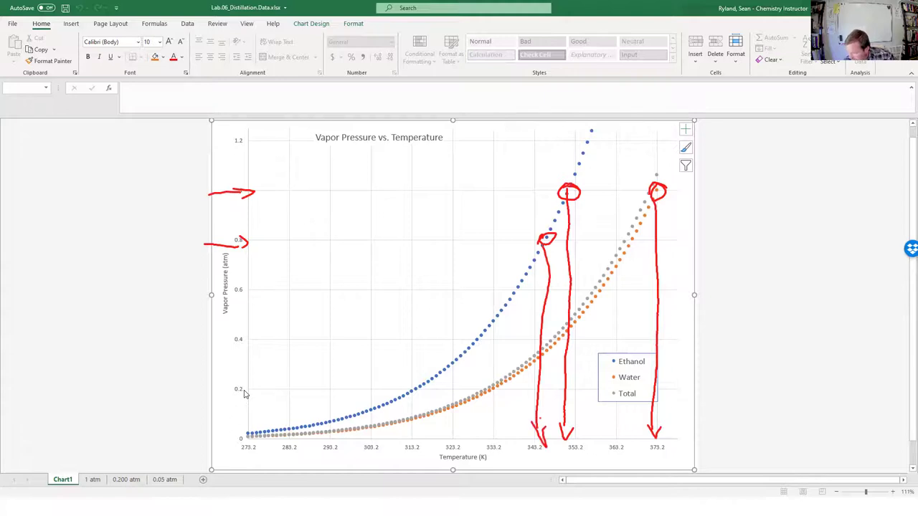
{"action": "mouse_move", "coordinate": [628, 235]}
{"action": "left_mouse_down"}
{"action": "mouse_move", "coordinate": [617, 245]}
{"action": "mouse_move", "coordinate": [625, 439]}
{"action": "left_mouse_up"}
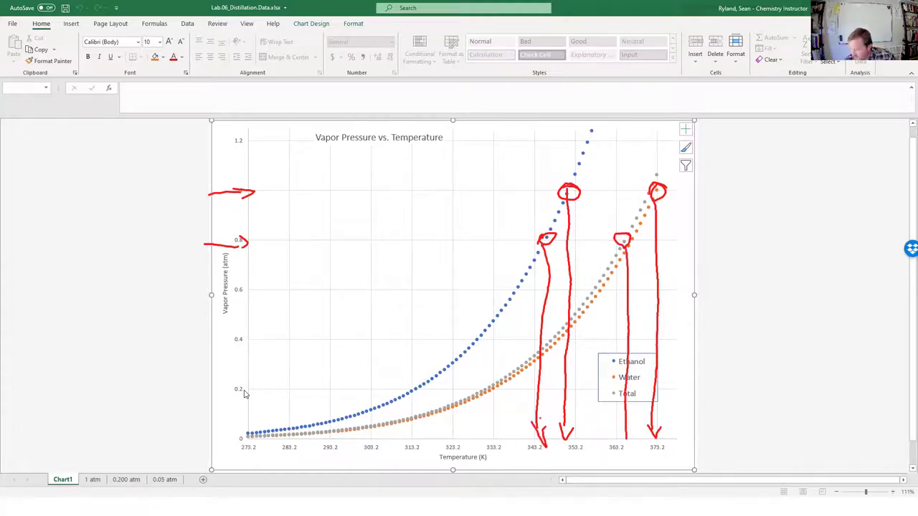
{"action": "left_click_drag", "start_coordinate": [619, 425], "coordinate": [636, 426]}
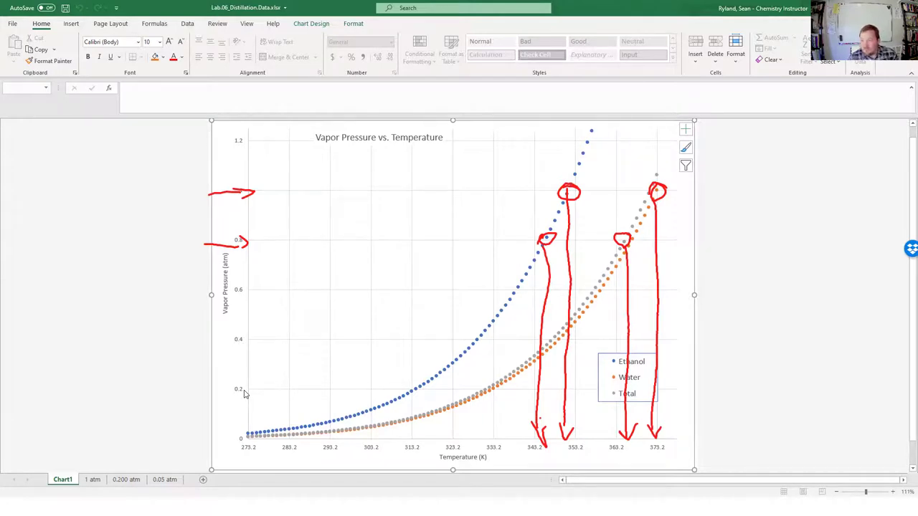
{"action": "key", "text": "Escape"}
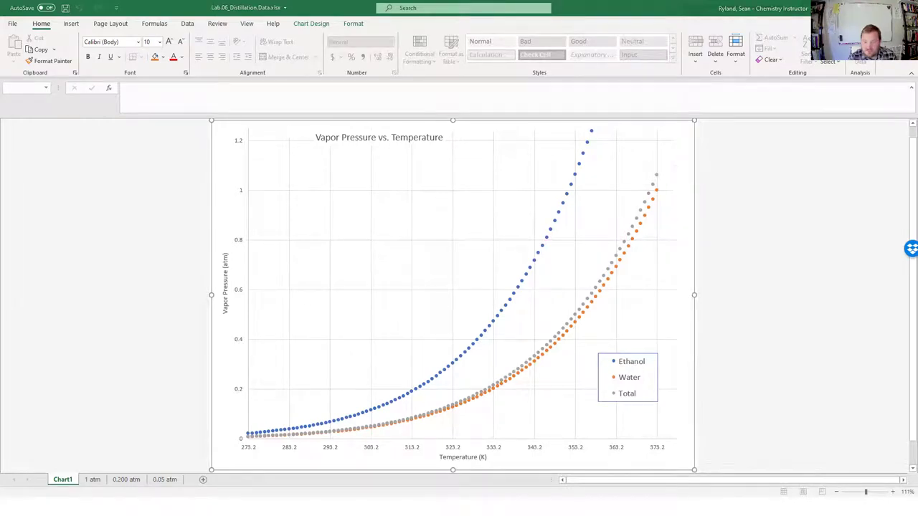
Step: Switch to the PDF handout, circle the total pressure term in Eq. 5, and clear the ink markings
{"action": "key", "text": "alt+Tab"}
{"action": "scroll", "coordinate": [606, 349], "scroll_direction": "down", "scroll_amount": 2}
{"action": "scroll", "coordinate": [607, 350], "scroll_direction": "down", "scroll_amount": 1}
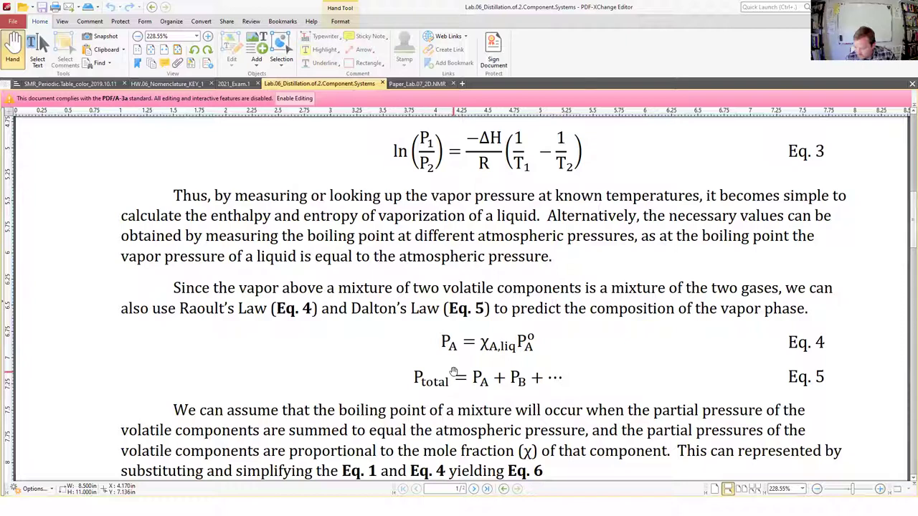
{"action": "left_click_drag", "start_coordinate": [459, 370], "coordinate": [453, 371]}
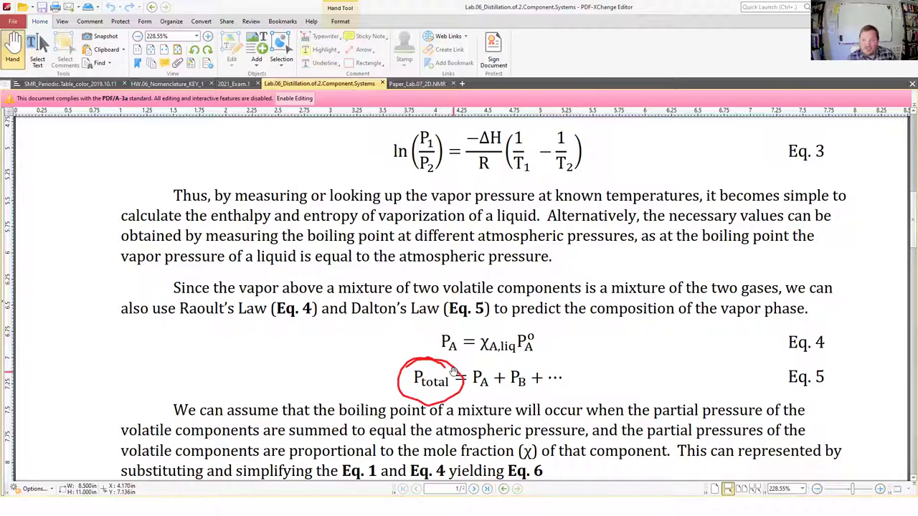
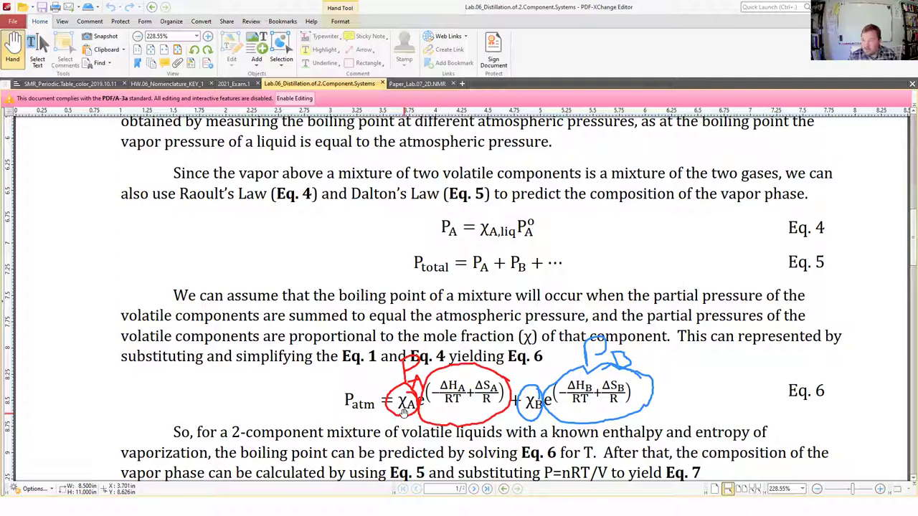
{"action": "key", "text": "Escape"}
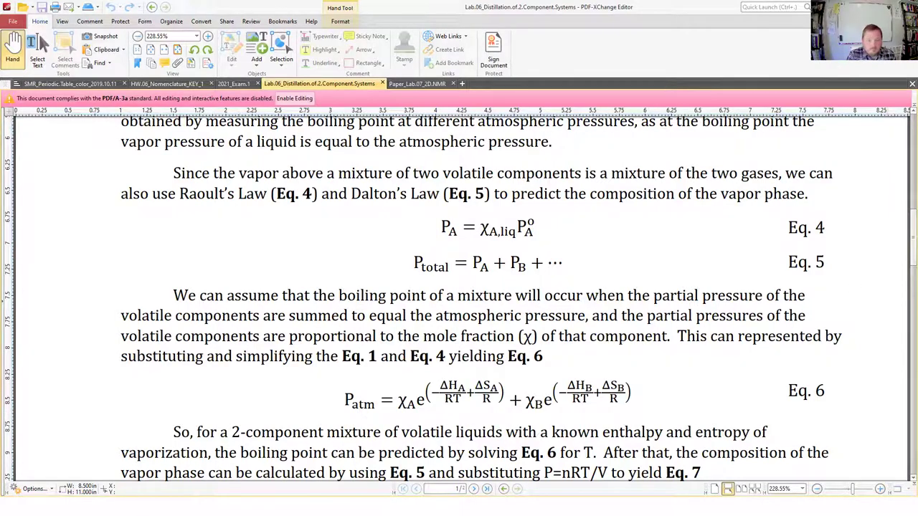
Step: Switch to the Excel workbook, enlarge the 1 atm sheet to 250%, and locate the DeltaH, EtOH label in cell A11
{"action": "key", "text": "alt+Tab"}
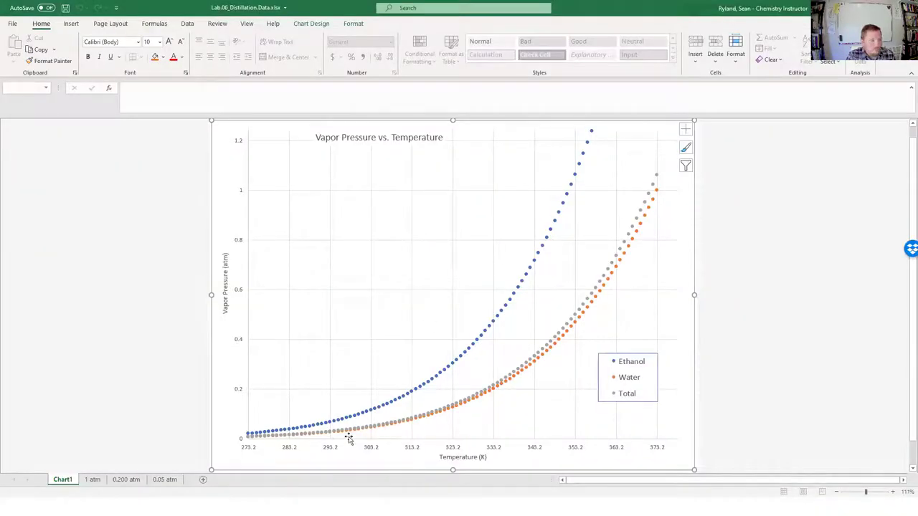
{"action": "left_click", "coordinate": [93, 478]}
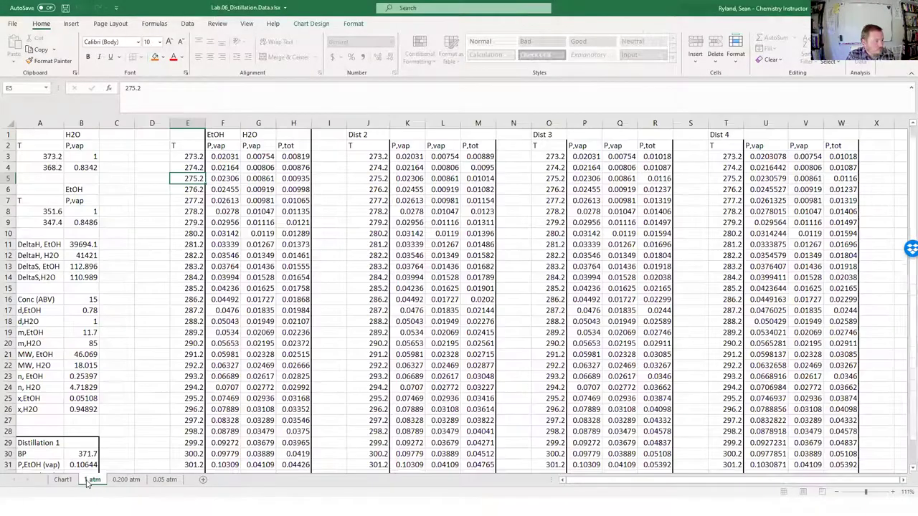
{"action": "left_click", "coordinate": [184, 157]}
{"action": "scroll", "coordinate": [183, 158], "scroll_direction": "up", "scroll_amount": 9, "text": "ctrl"}
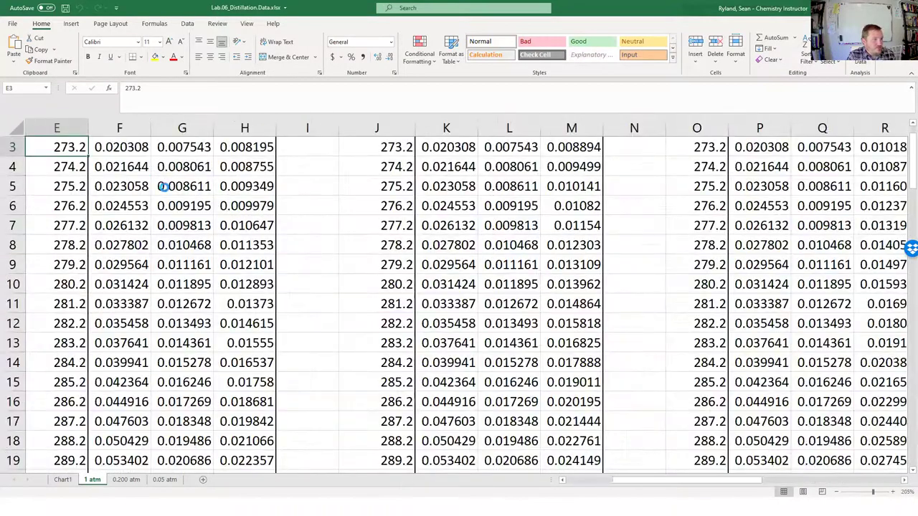
{"action": "left_click_drag", "start_coordinate": [151, 185], "coordinate": [152, 203]}
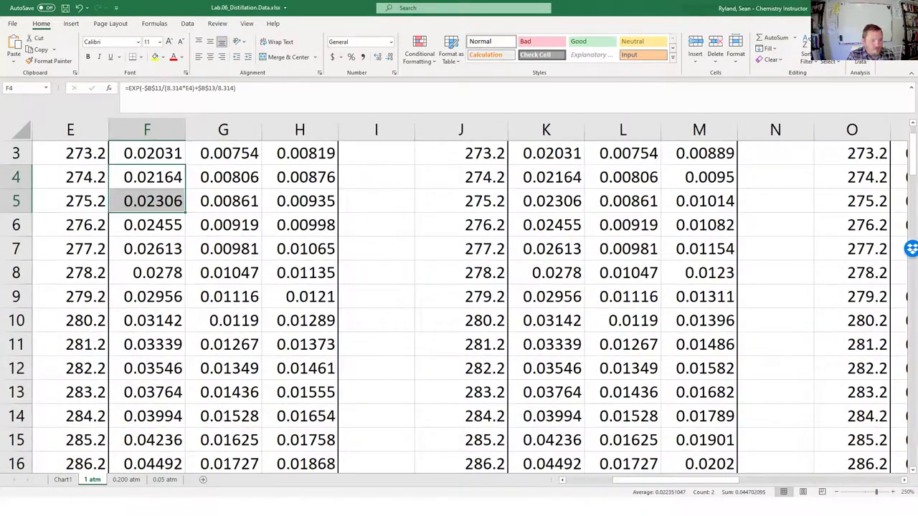
{"action": "scroll", "coordinate": [608, 479], "scroll_direction": "left", "scroll_amount": 4}
{"action": "scroll", "coordinate": [153, 344], "scroll_direction": "up", "scroll_amount": 1}
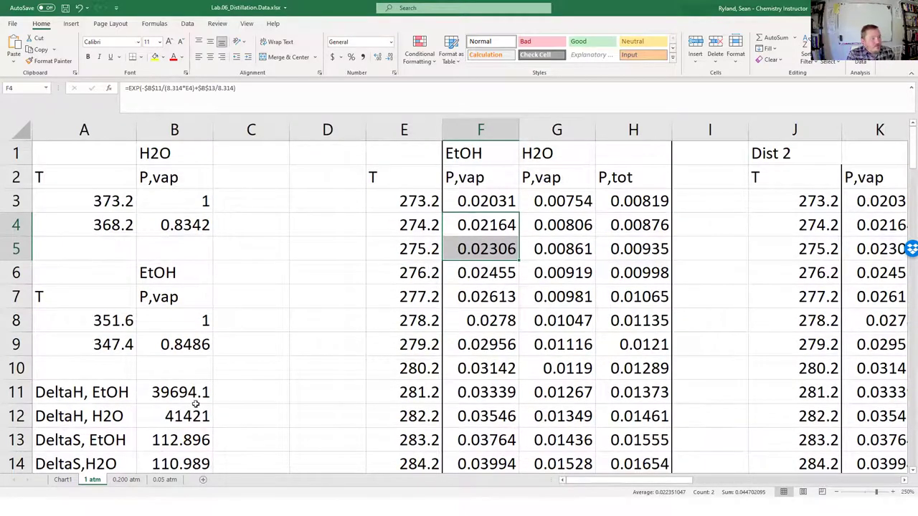
{"action": "left_click", "coordinate": [74, 400]}
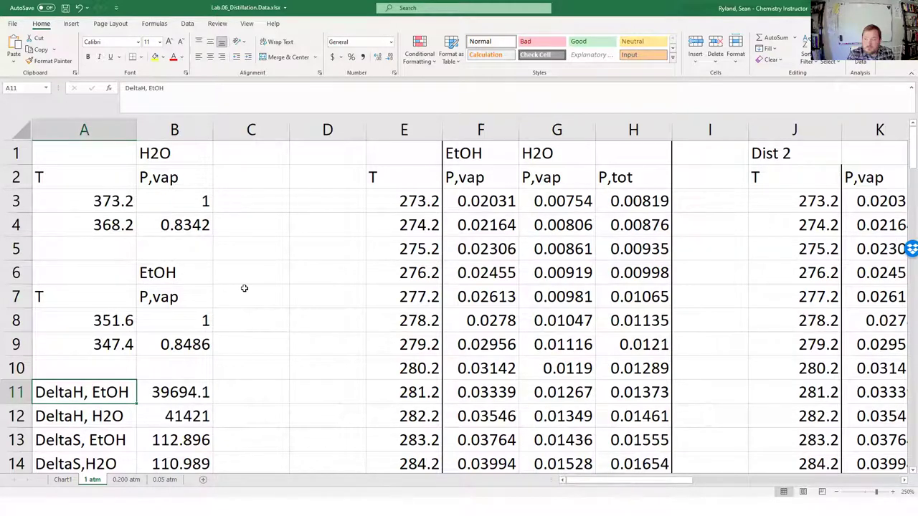
Step: Inspect the ethanol vapor pressure formula in cell F3 and compare it with Eq. 2 in the PDF handout
{"action": "left_click", "coordinate": [414, 201]}
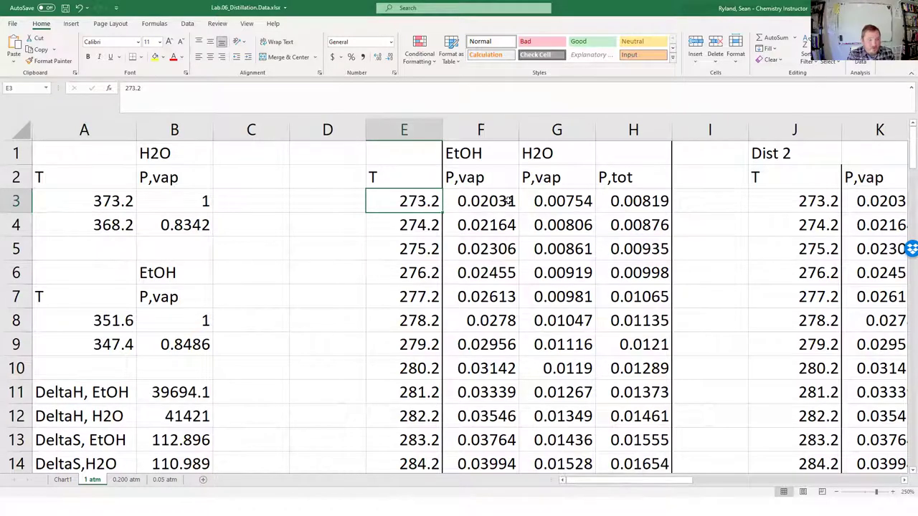
{"action": "left_click", "coordinate": [506, 201]}
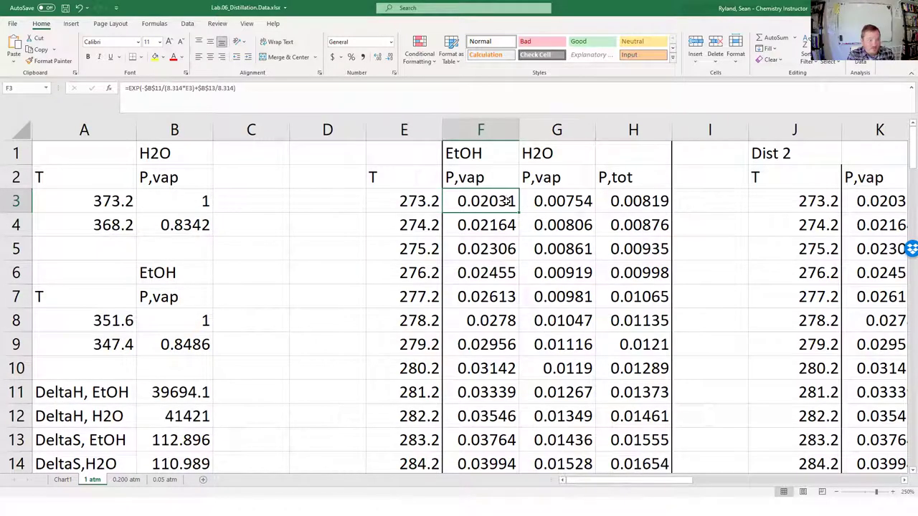
{"action": "double_click", "coordinate": [490, 201]}
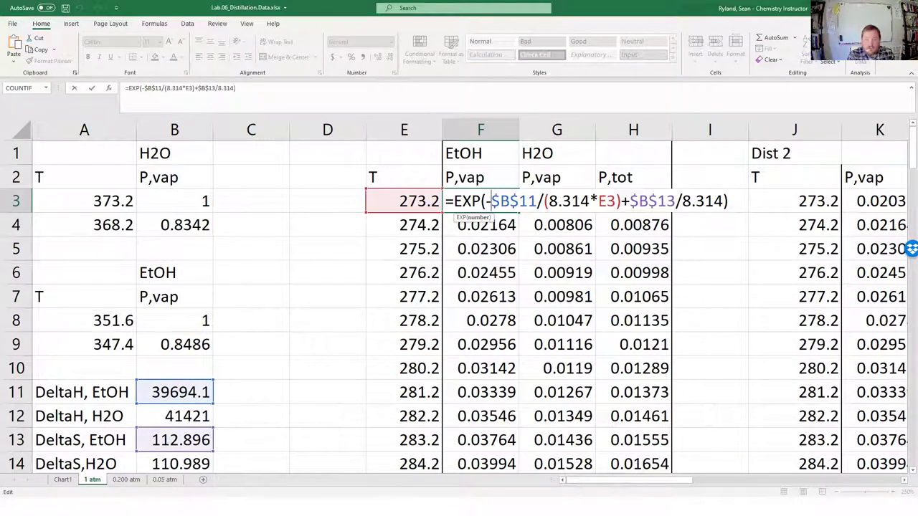
{"action": "key", "text": "alt+Tab"}
{"action": "scroll", "coordinate": [502, 244], "scroll_direction": "up", "scroll_amount": 5}
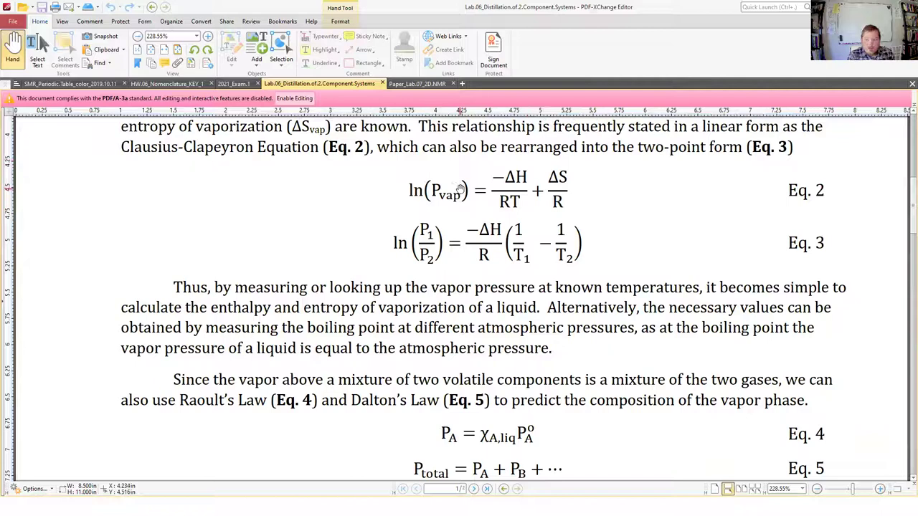
{"action": "key", "text": "alt+Tab"}
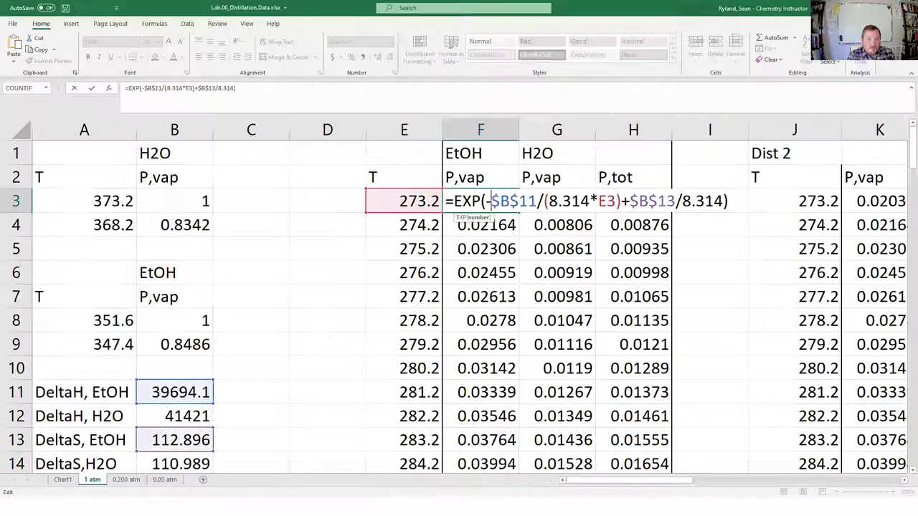
{"action": "key", "text": "Return"}
Step: Leave the ethanol formula and inspect the water vapor pressure formula in cell G3
{"action": "left_click", "coordinate": [480, 244]}
{"action": "left_click", "coordinate": [494, 204]}
{"action": "left_click", "coordinate": [574, 203]}
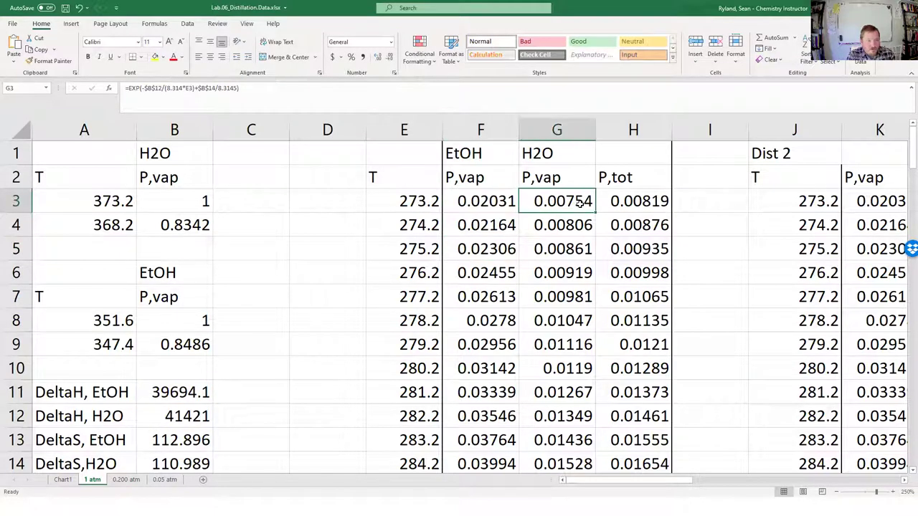
Step: Inspect the total pressure formula in cell H3 and trace its references to the mole fractions in B25 and B26
{"action": "left_click", "coordinate": [648, 202]}
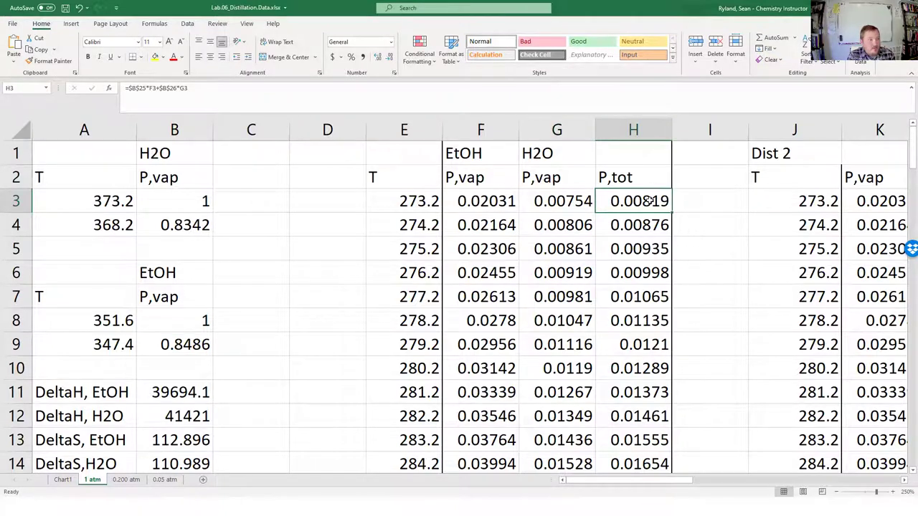
{"action": "double_click", "coordinate": [648, 202]}
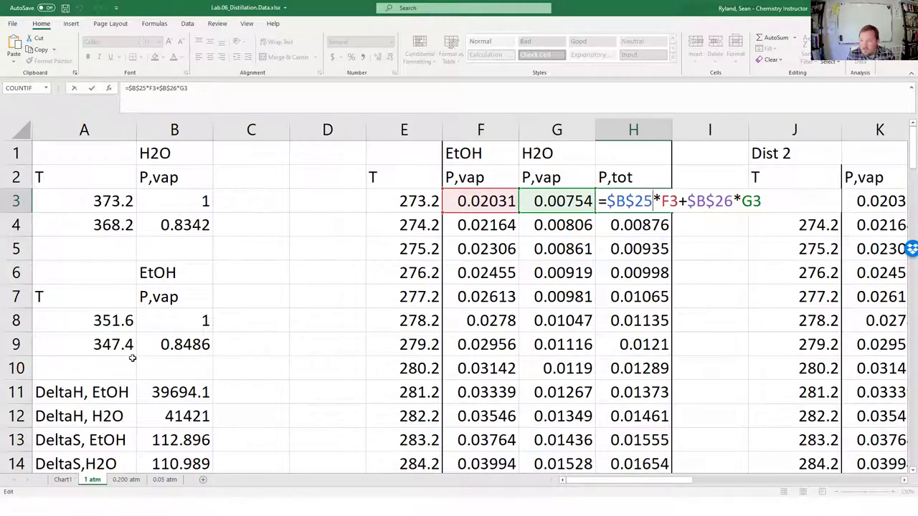
{"action": "scroll", "coordinate": [120, 398], "scroll_direction": "down", "scroll_amount": 7}
{"action": "scroll", "coordinate": [121, 401], "scroll_direction": "up", "scroll_amount": 2}
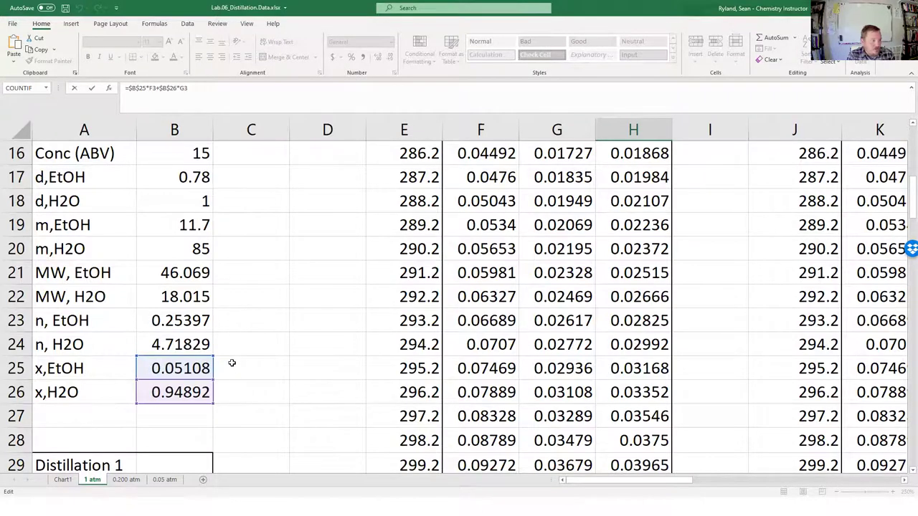
{"action": "scroll", "coordinate": [232, 363], "scroll_direction": "up", "scroll_amount": 5}
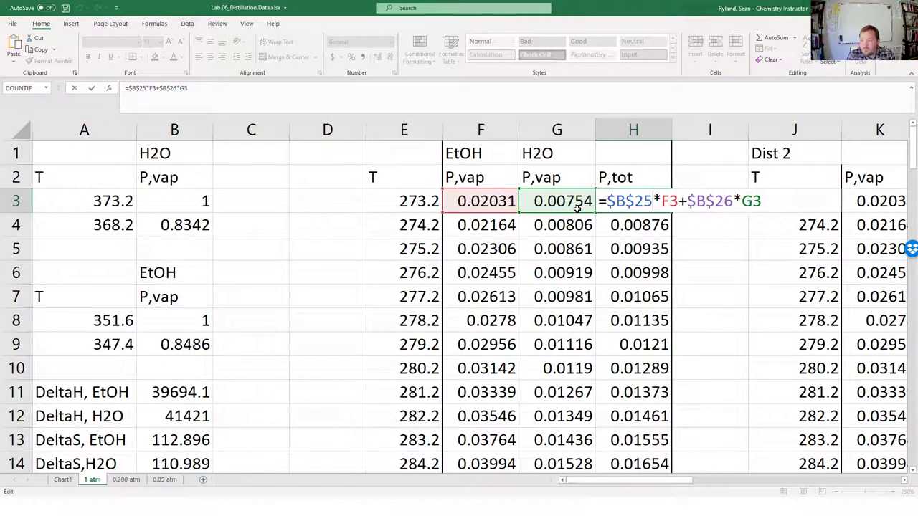
{"action": "key", "text": "Return"}
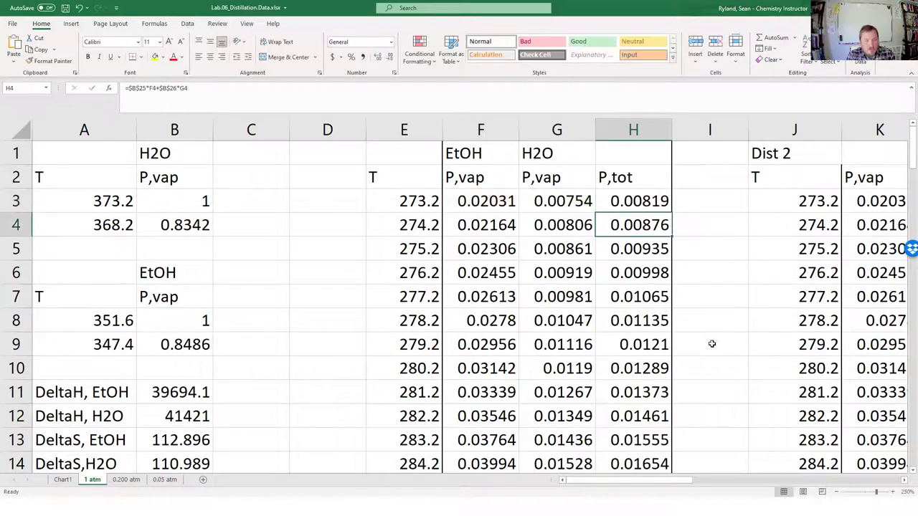
{"action": "left_click", "coordinate": [646, 180]}
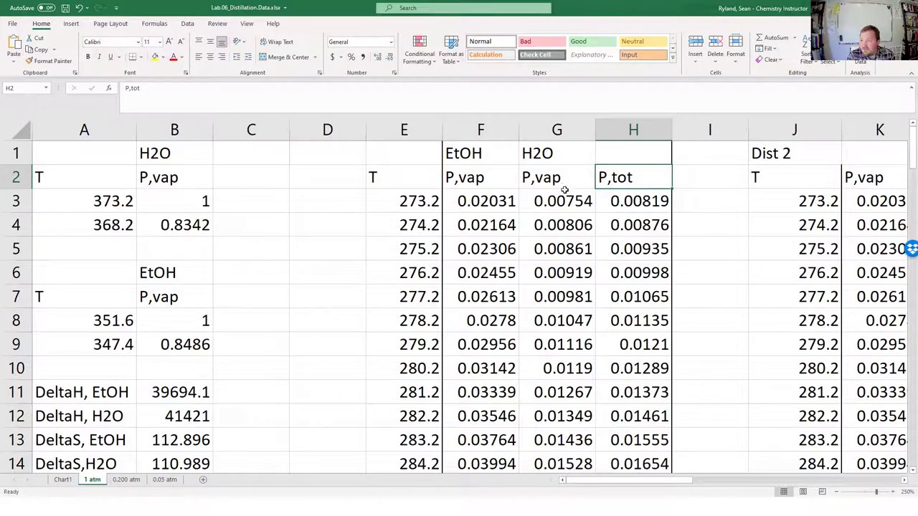
Step: View the vapor pressure chart, read the Instructions on page 2 of the PDF handout, and return to the Excel workbook
{"action": "left_click", "coordinate": [65, 480]}
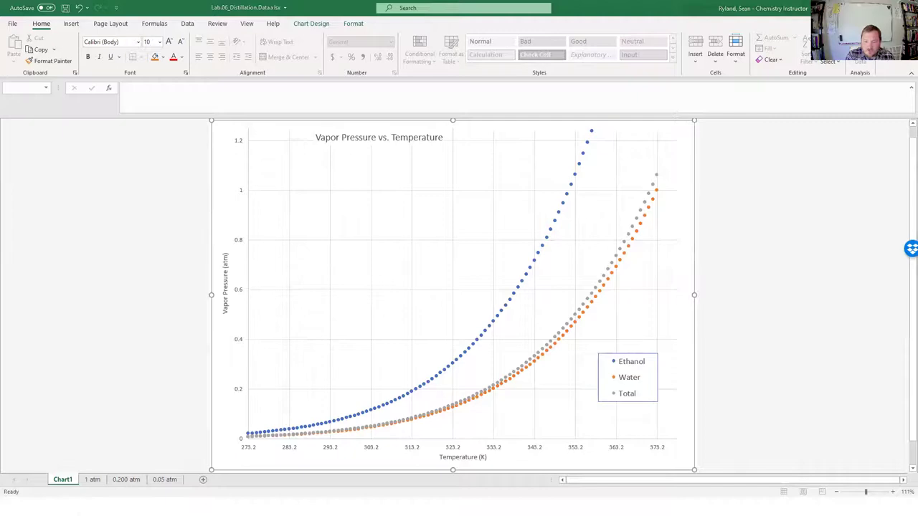
{"action": "key", "text": "alt+Tab"}
{"action": "scroll", "coordinate": [571, 305], "scroll_direction": "down", "scroll_amount": 6}
{"action": "scroll", "coordinate": [571, 304], "scroll_direction": "down", "scroll_amount": 5}
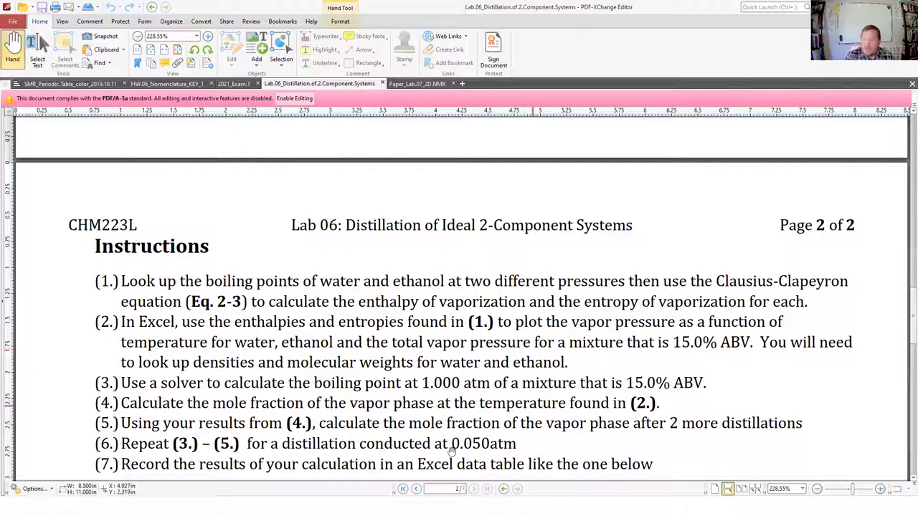
{"action": "key", "text": "alt+Tab"}
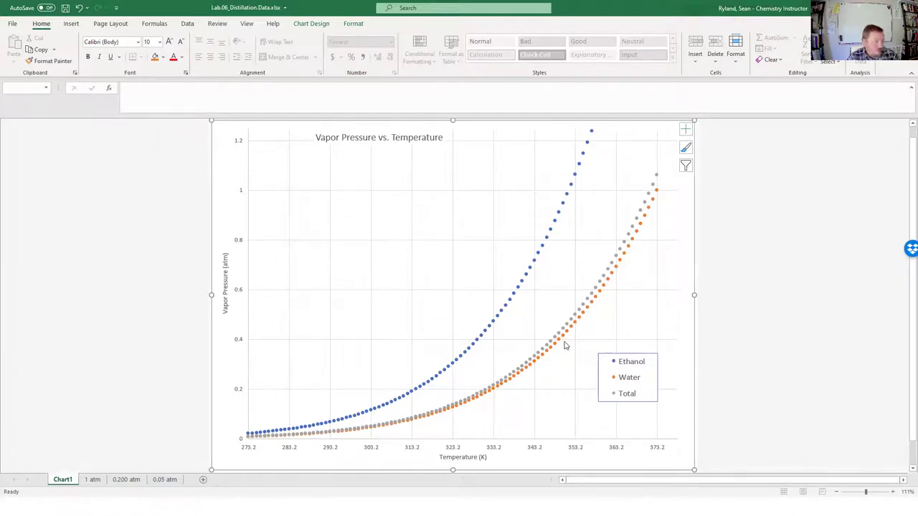
Step: Compare the P,tot formula on the 1 atm sheet with the chart, and highlight the P,tot data in column H
{"action": "left_click", "coordinate": [92, 480]}
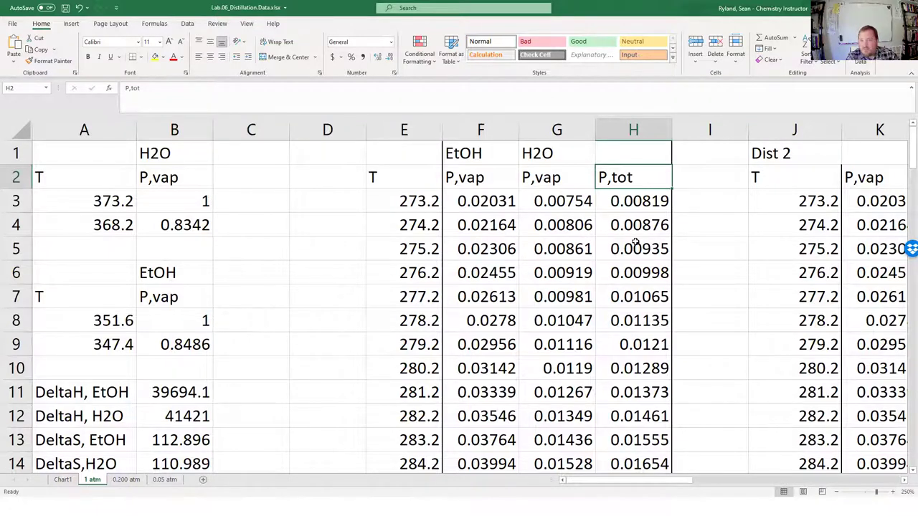
{"action": "left_click", "coordinate": [638, 200]}
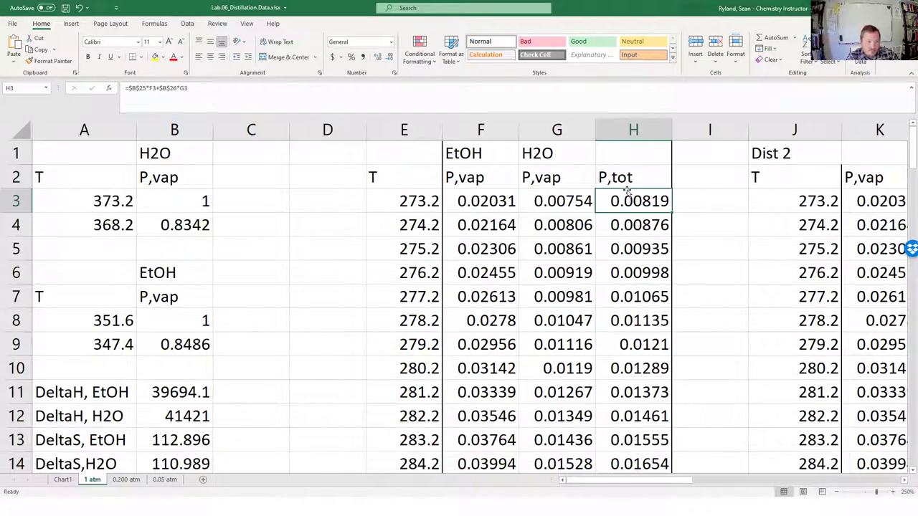
{"action": "left_click", "coordinate": [71, 481]}
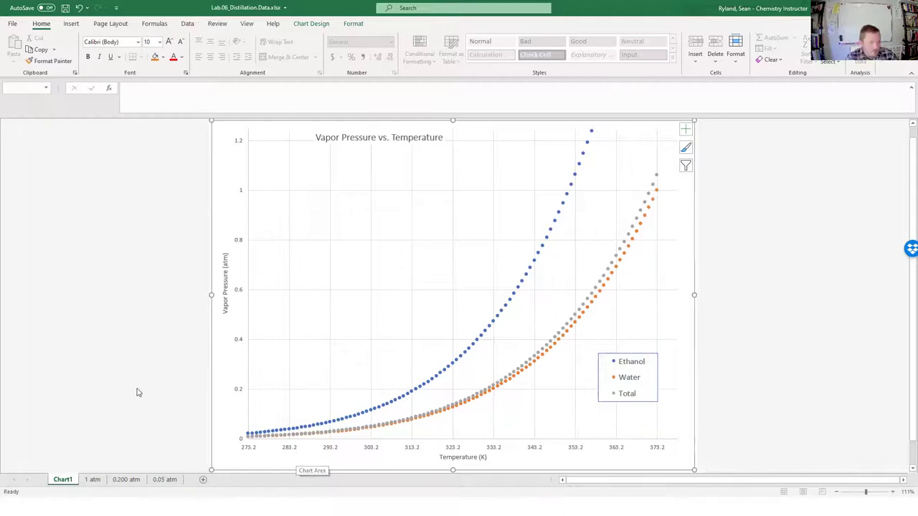
{"action": "left_click", "coordinate": [93, 479]}
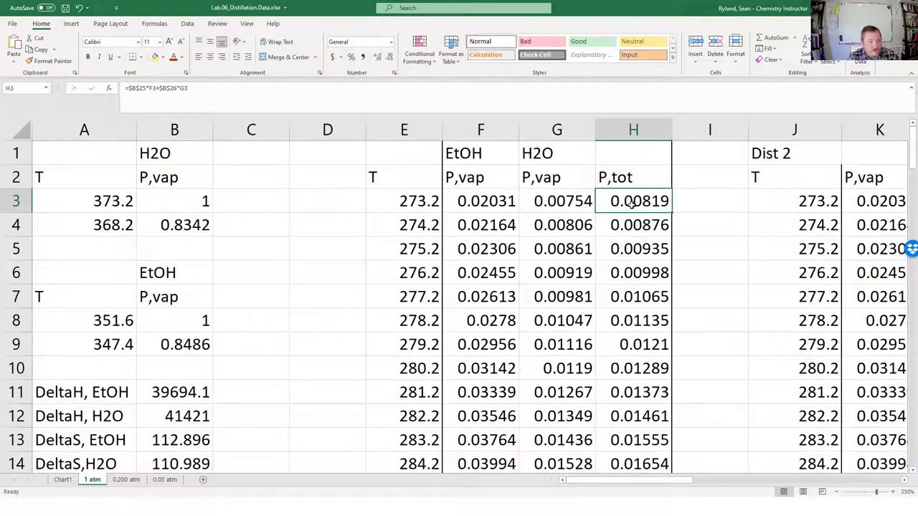
{"action": "left_click", "coordinate": [641, 154]}
{"action": "key", "text": "ctrl+shift+Down"}
{"action": "key", "text": "ctrl+shift+Down"}
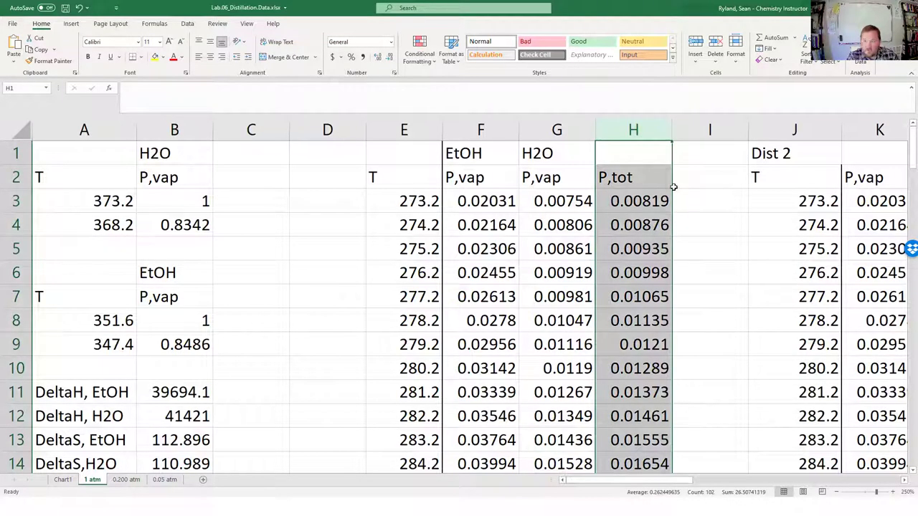
Step: Go down the P,tot column to find where total pressure approaches 1 atm, and return to the top of the sheet
{"action": "left_click", "coordinate": [626, 433]}
{"action": "key", "text": "Down"}
{"action": "key", "text": "Down"}
{"action": "key", "text": "Down"}
{"action": "key", "text": "Down"}
{"action": "key", "text": "Down"}
{"action": "key", "text": "Down"}
{"action": "key", "text": "Down"}
{"action": "key", "text": "Down"}
{"action": "key", "text": "Down"}
{"action": "key", "text": "Down"}
{"action": "key", "text": "Down"}
{"action": "key", "text": "Down"}
{"action": "key", "text": "Down"}
{"action": "key", "text": "Down"}
{"action": "key", "text": "Down"}
{"action": "key", "text": "Down"}
{"action": "key", "text": "Down"}
{"action": "key", "text": "Down"}
{"action": "key", "text": "Down"}
{"action": "key", "text": "Down"}
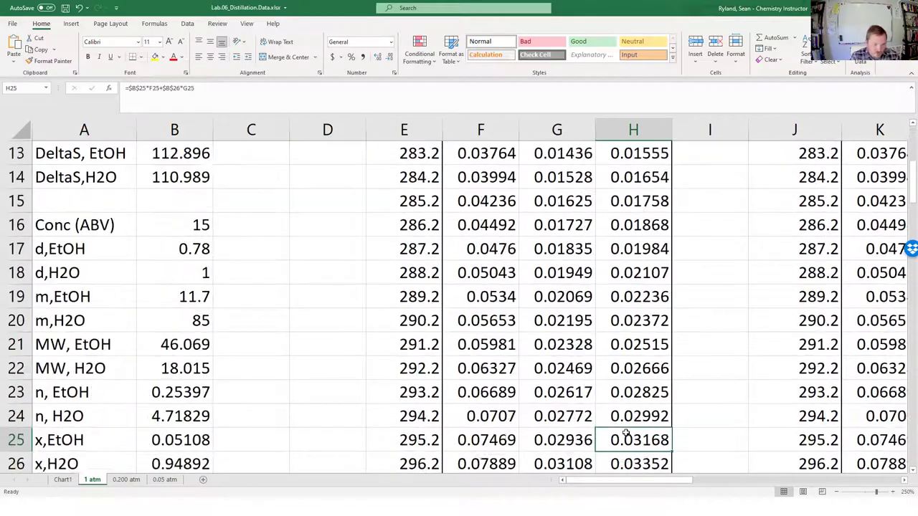
{"action": "key", "text": "Down"}
{"action": "key", "text": "Down"}
{"action": "key", "text": "Down"}
{"action": "key", "text": "Down"}
{"action": "key", "text": "Down"}
{"action": "key", "text": "Down"}
{"action": "key", "text": "Down"}
{"action": "key", "text": "Down"}
{"action": "key", "text": "Down"}
{"action": "key", "text": "Down"}
{"action": "key", "text": "Down"}
{"action": "key", "text": "Down"}
{"action": "key", "text": "Down"}
{"action": "key", "text": "Down"}
{"action": "key", "text": "Down"}
{"action": "key", "text": "Down"}
{"action": "key", "text": "Down"}
{"action": "key", "text": "Down"}
{"action": "key", "text": "Down"}
{"action": "key", "text": "Down"}
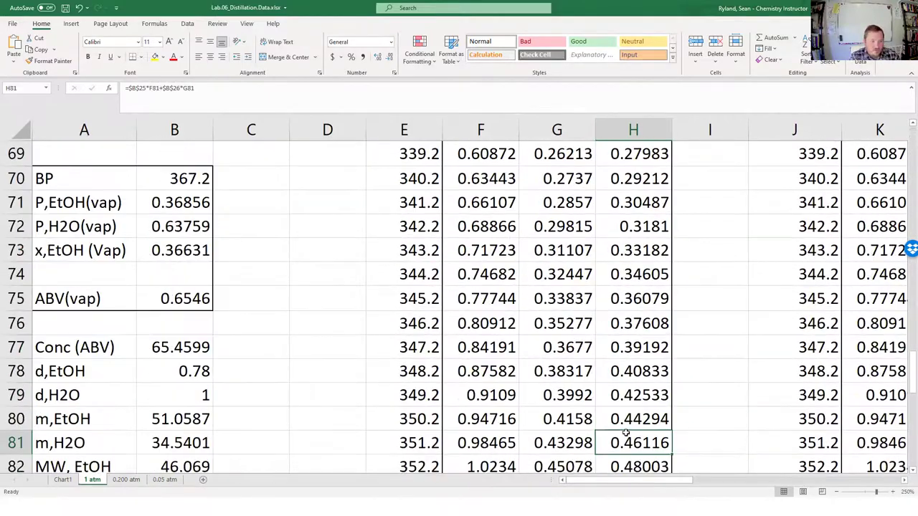
{"action": "key", "text": "Down"}
{"action": "key", "text": "Down"}
{"action": "key", "text": "Down"}
{"action": "key", "text": "Down"}
{"action": "key", "text": "Down"}
{"action": "key", "text": "Down"}
{"action": "key", "text": "Down"}
{"action": "key", "text": "Down"}
{"action": "key", "text": "Down"}
{"action": "key", "text": "Down"}
{"action": "key", "text": "Down"}
{"action": "key", "text": "Down"}
{"action": "key", "text": "Down"}
{"action": "key", "text": "Down"}
{"action": "key", "text": "Down"}
{"action": "key", "text": "Down"}
{"action": "key", "text": "Down"}
{"action": "key", "text": "Down"}
{"action": "key", "text": "Down"}
{"action": "key", "text": "Up"}
{"action": "key", "text": "Up"}
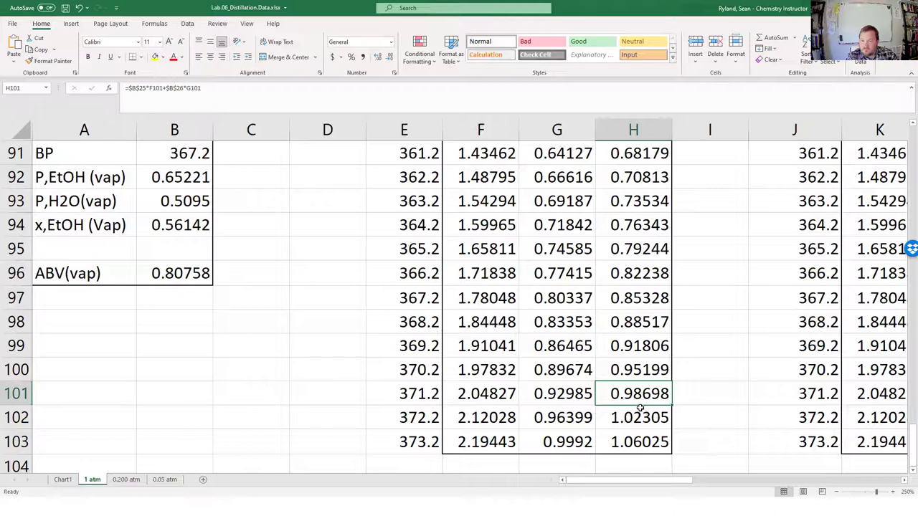
{"action": "scroll", "coordinate": [435, 345], "scroll_direction": "up", "scroll_amount": 8}
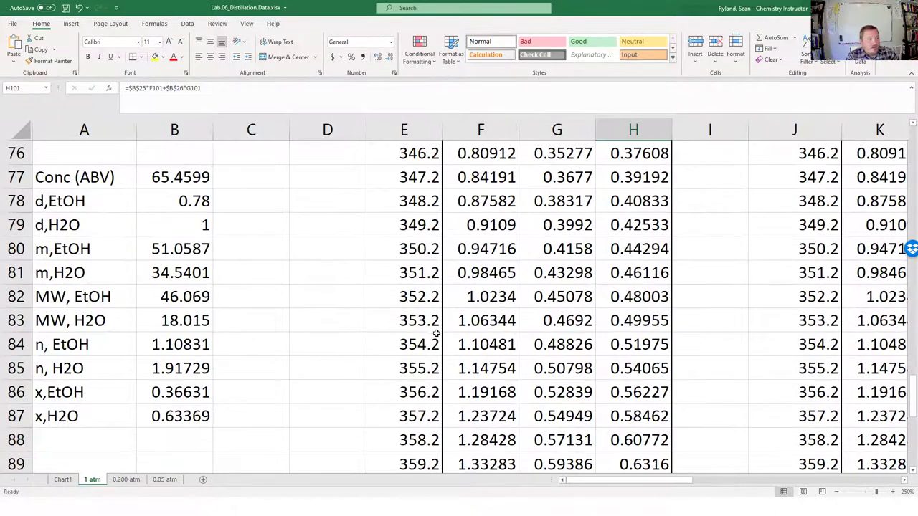
{"action": "scroll", "coordinate": [365, 285], "scroll_direction": "up", "scroll_amount": 6}
{"action": "scroll", "coordinate": [366, 285], "scroll_direction": "up", "scroll_amount": 11}
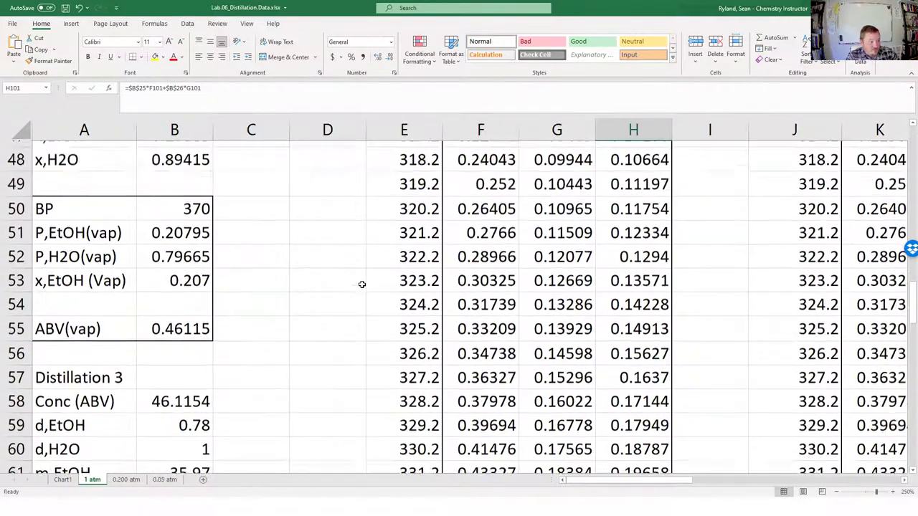
{"action": "scroll", "coordinate": [361, 287], "scroll_direction": "up", "scroll_amount": 5}
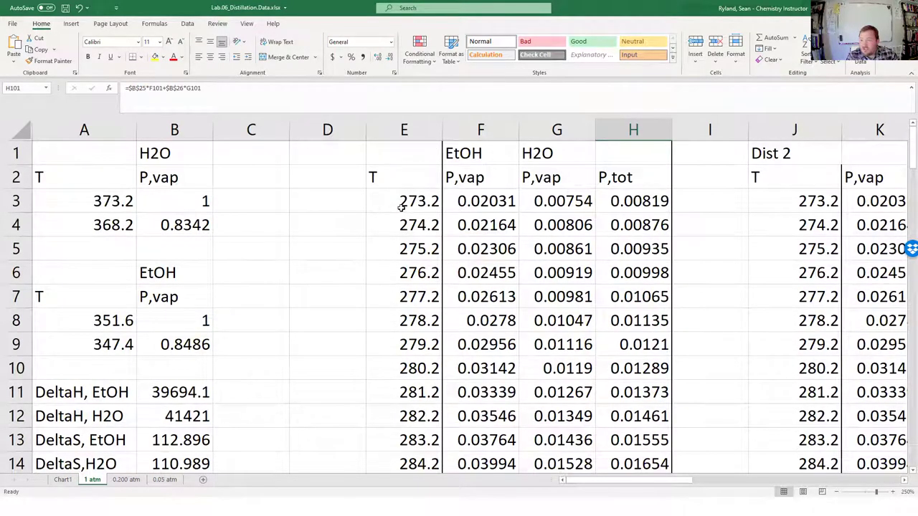
Step: Add a new worksheet after the 1 atm sheet and enter the header T(K) in cell E2
{"action": "left_click", "coordinate": [203, 480]}
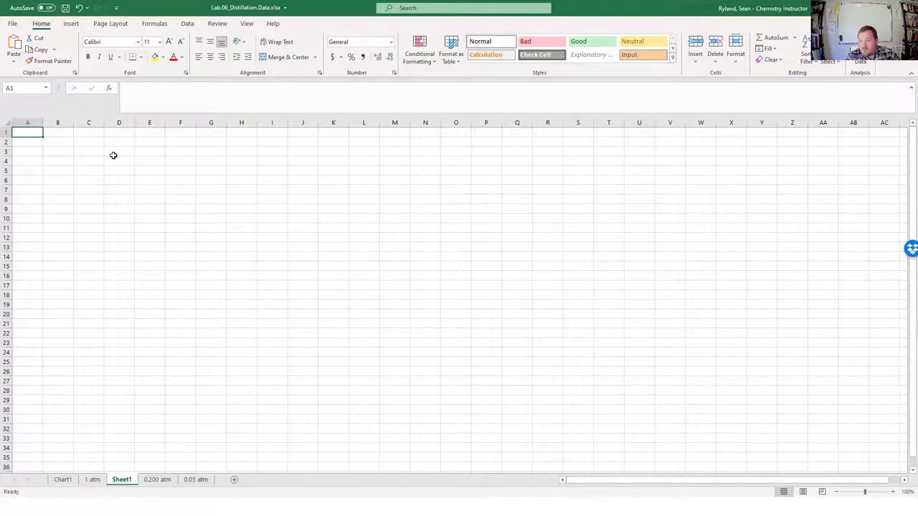
{"action": "left_click", "coordinate": [149, 142]}
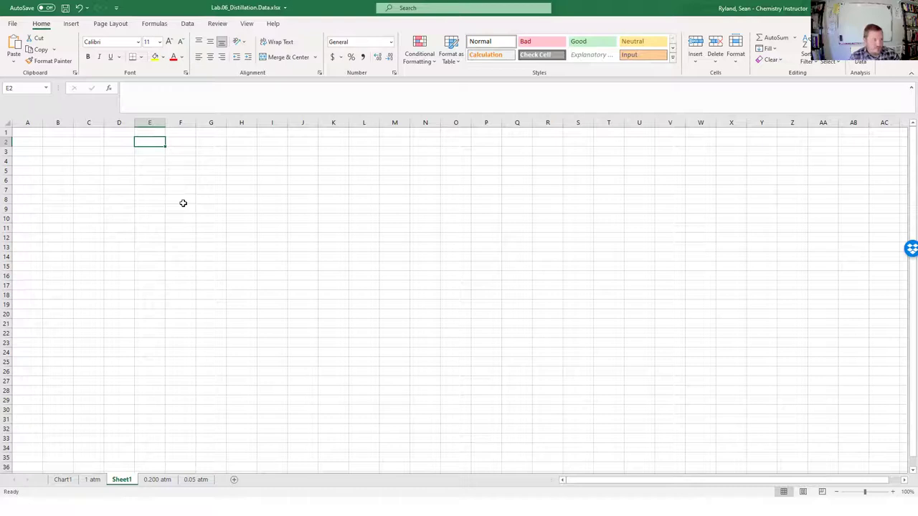
{"action": "type", "text": "T"}
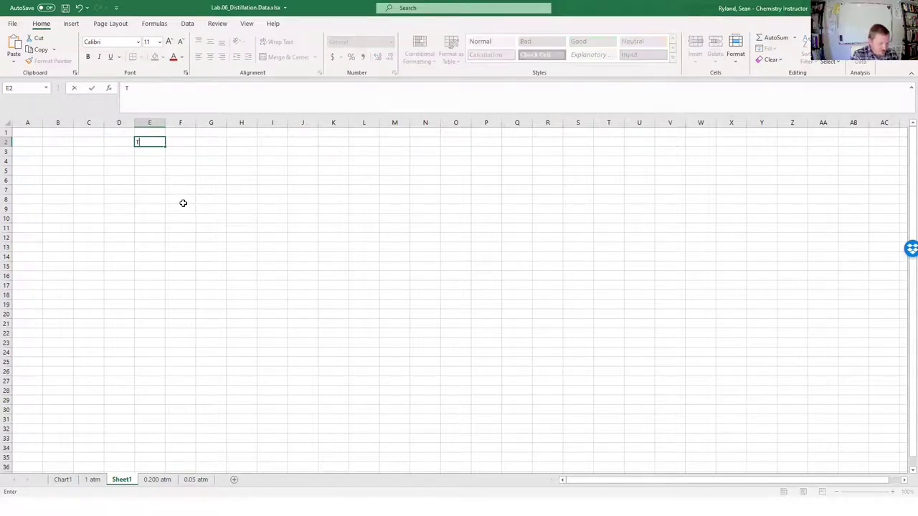
{"action": "type", "text": "(K)"}
{"action": "key", "text": "Return"}
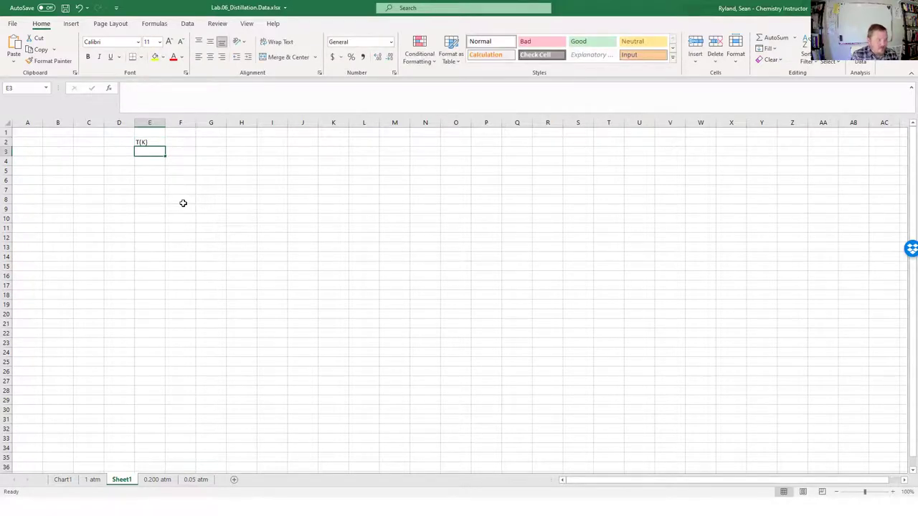
Step: Enter the starting temperatures 273, 274 and 275 in cells E3 through E5
{"action": "type", "text": "273"}
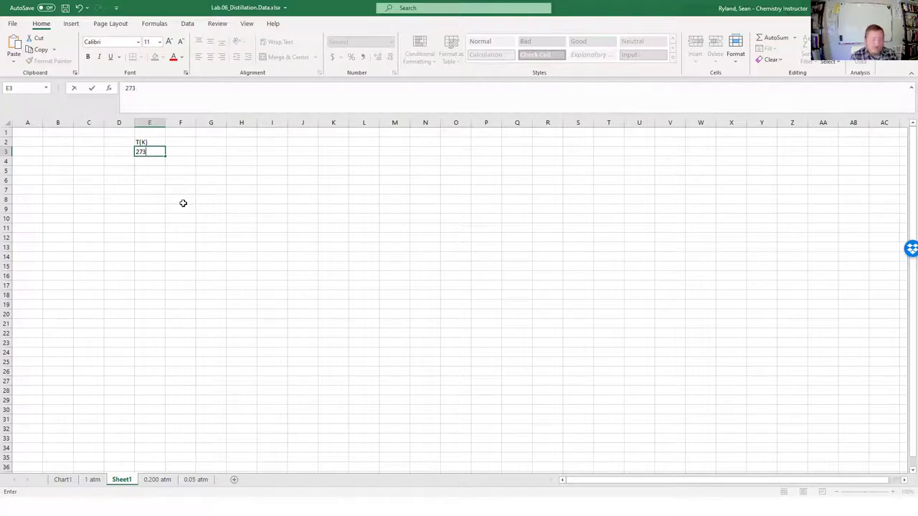
{"action": "key", "text": "Return"}
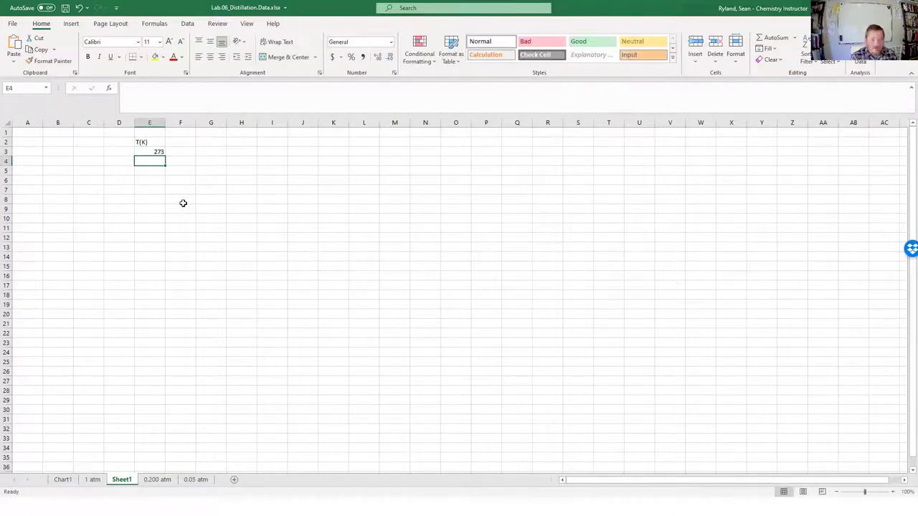
{"action": "key", "text": "Up"}
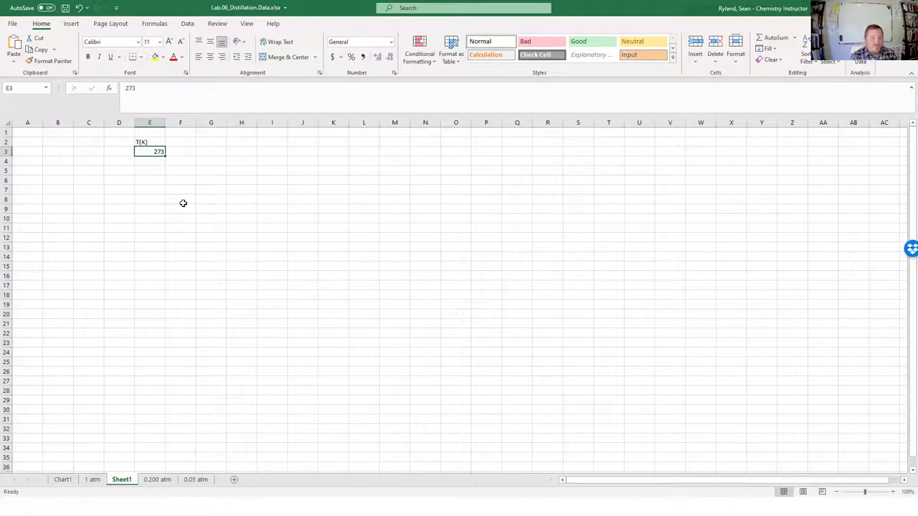
{"action": "key", "text": "Down"}
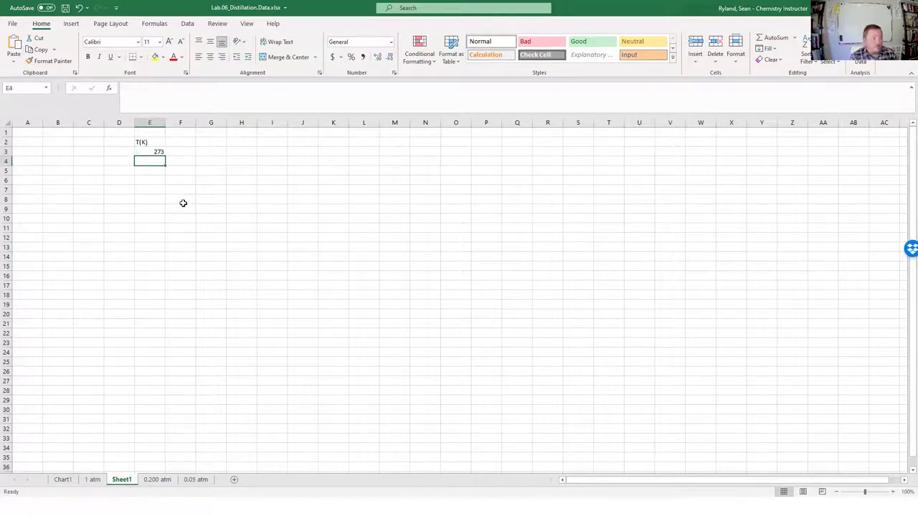
{"action": "type", "text": "274"}
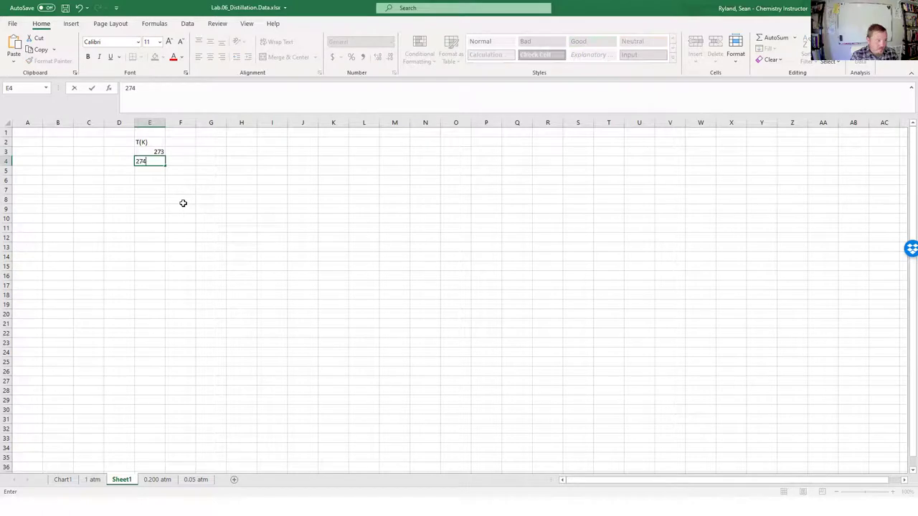
{"action": "key", "text": "Return"}
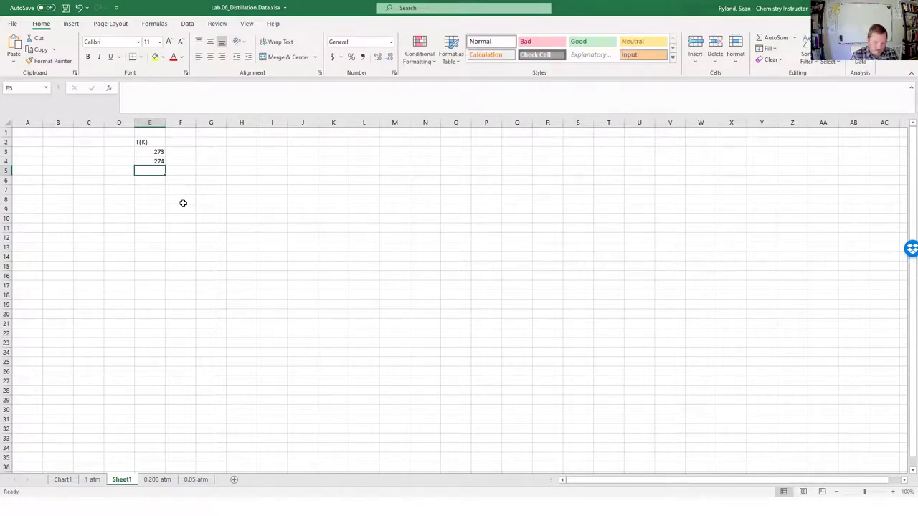
{"action": "type", "text": "275"}
{"action": "key", "text": "Return"}
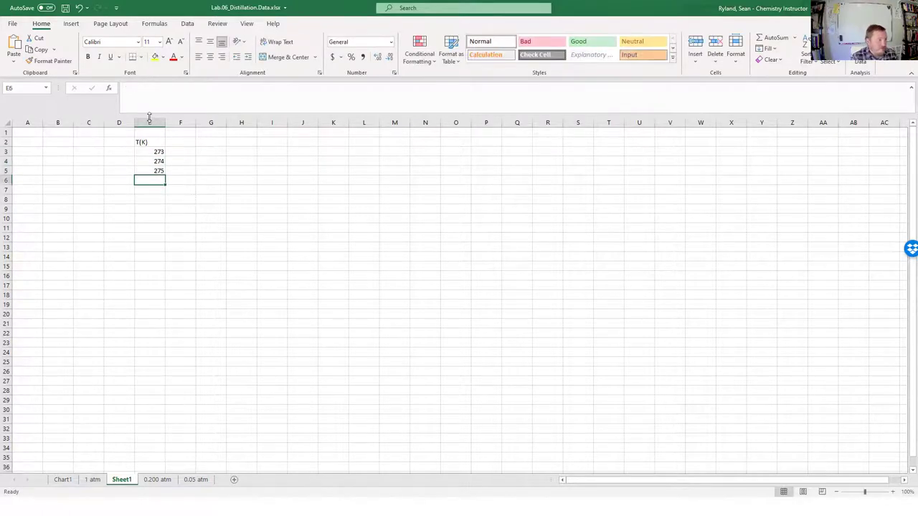
Step: Fill the temperature series down column E to 383 in row 113, and select cell F2 beside the header
{"action": "left_click_drag", "start_coordinate": [159, 152], "coordinate": [163, 413]}
{"action": "left_click", "coordinate": [154, 403]}
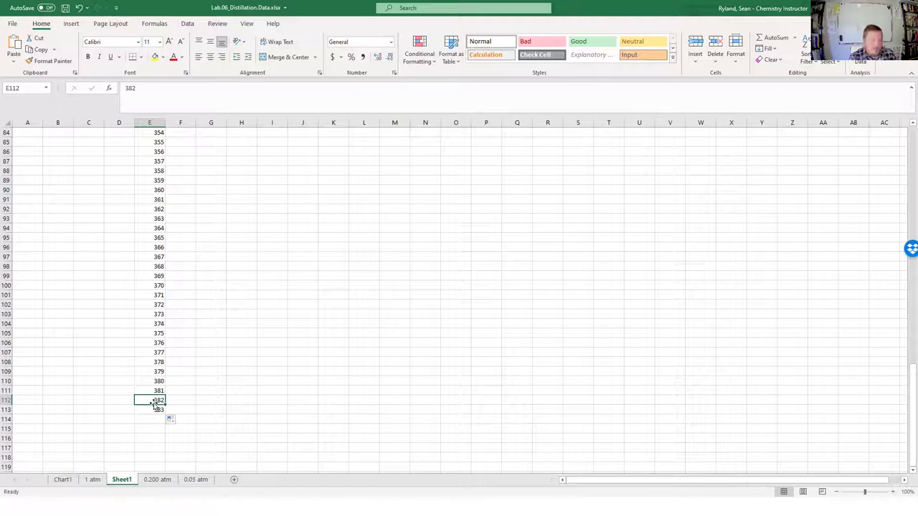
{"action": "key", "text": "ctrl+Up"}
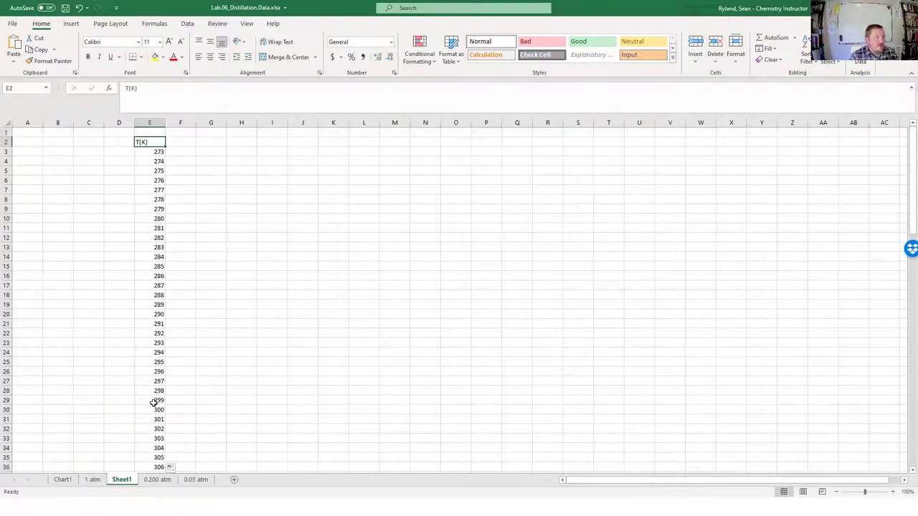
{"action": "key", "text": "Right"}
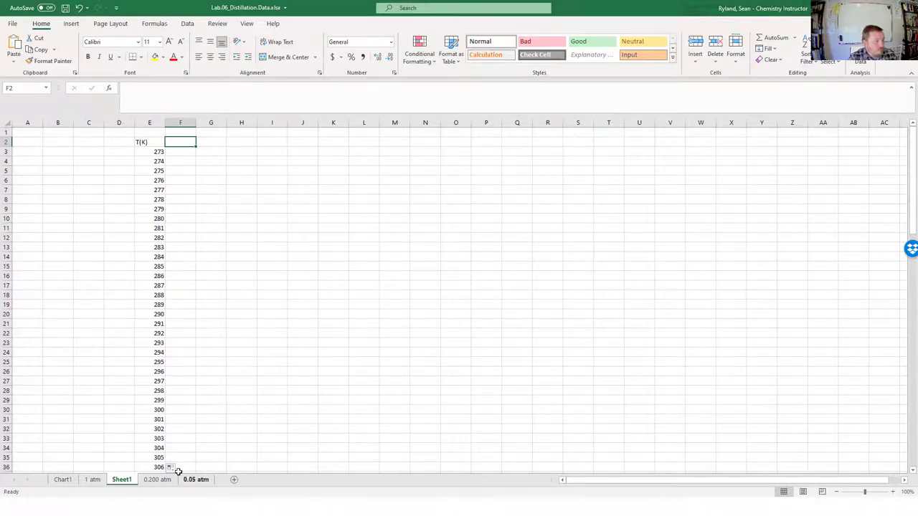
Step: Examine the ethanol vapor pressure formula in F3 on the 1 atm sheet and the ethanol enthalpy formula in B11
{"action": "left_click", "coordinate": [88, 480]}
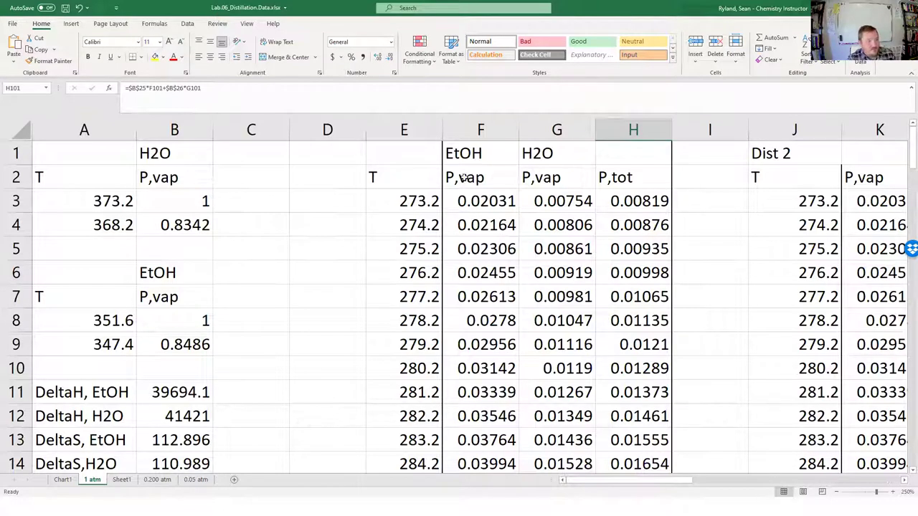
{"action": "left_click", "coordinate": [499, 208]}
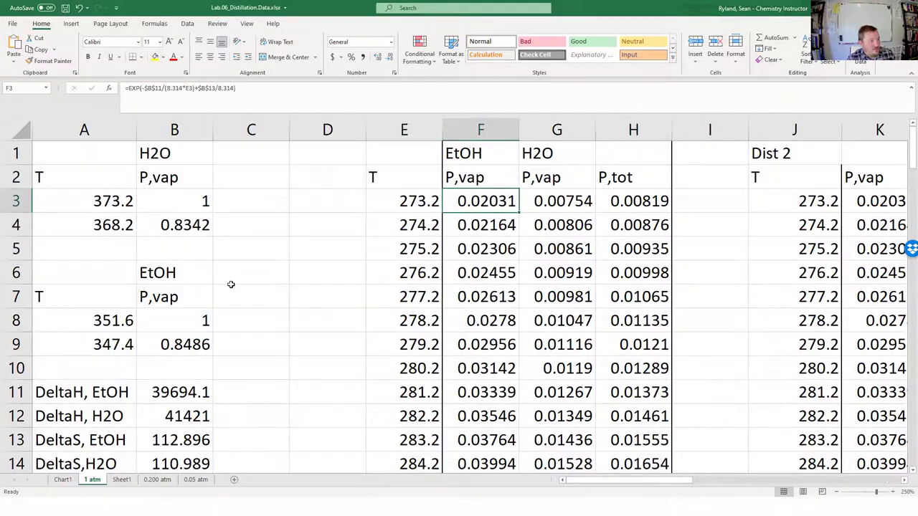
{"action": "scroll", "coordinate": [226, 286], "scroll_direction": "down", "scroll_amount": 5}
{"action": "scroll", "coordinate": [131, 287], "scroll_direction": "down", "scroll_amount": 1}
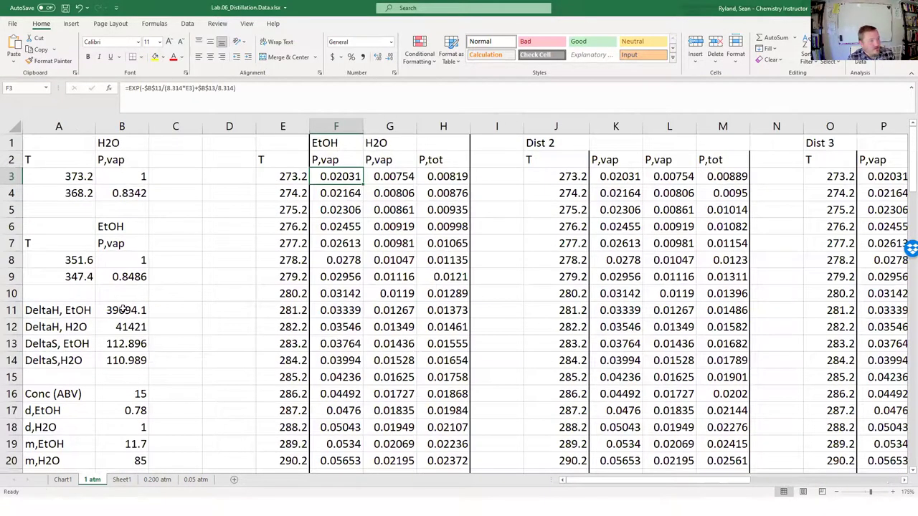
{"action": "left_click", "coordinate": [123, 309]}
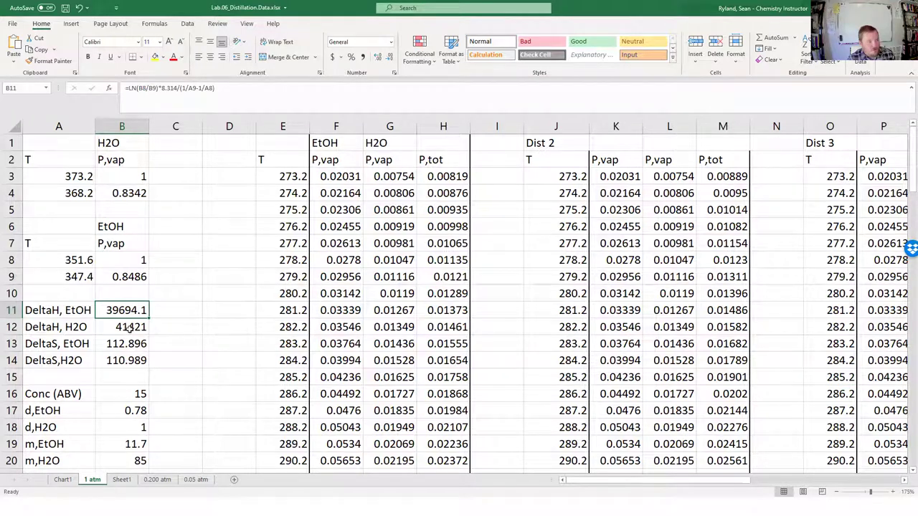
{"action": "left_click", "coordinate": [331, 179]}
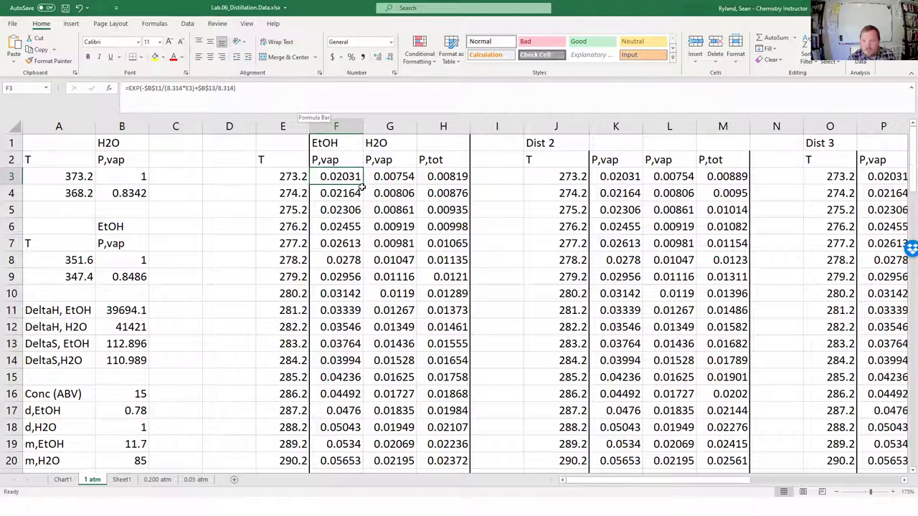
{"action": "left_click", "coordinate": [326, 99]}
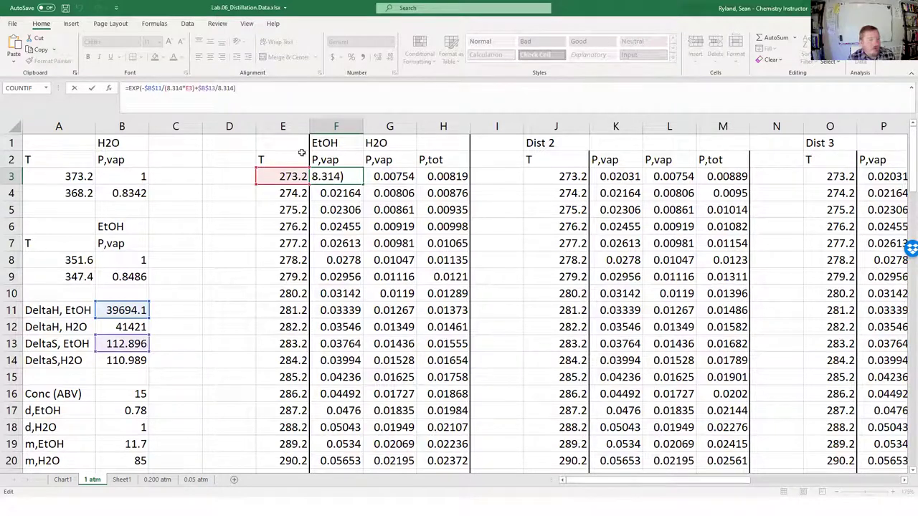
{"action": "double_click", "coordinate": [349, 177]}
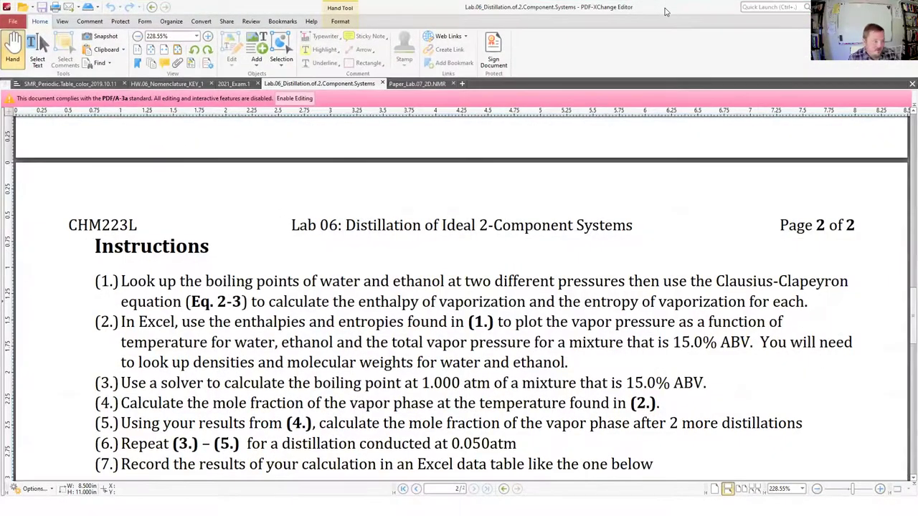
Step: Place the lab handout and the workbook side by side, and open the ethanol vapor pressure formula in F3
{"action": "key", "text": "super+Right"}
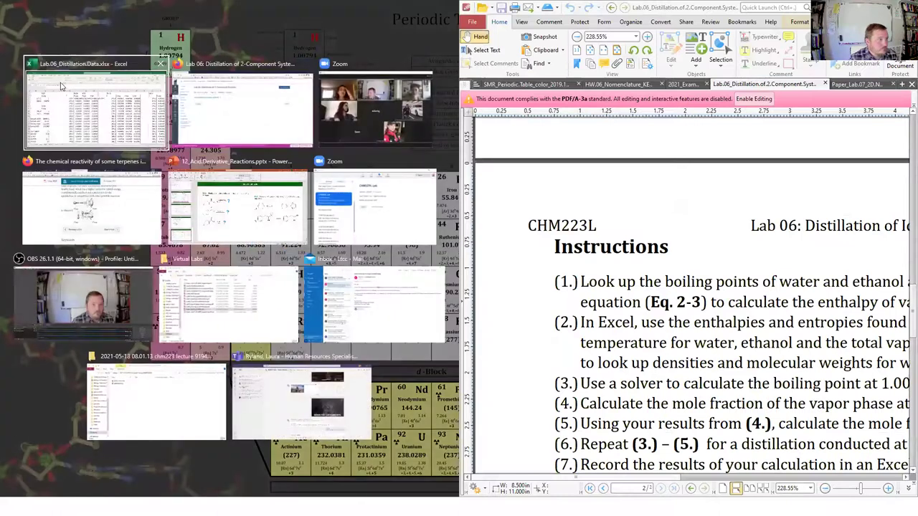
{"action": "left_click", "coordinate": [83, 87]}
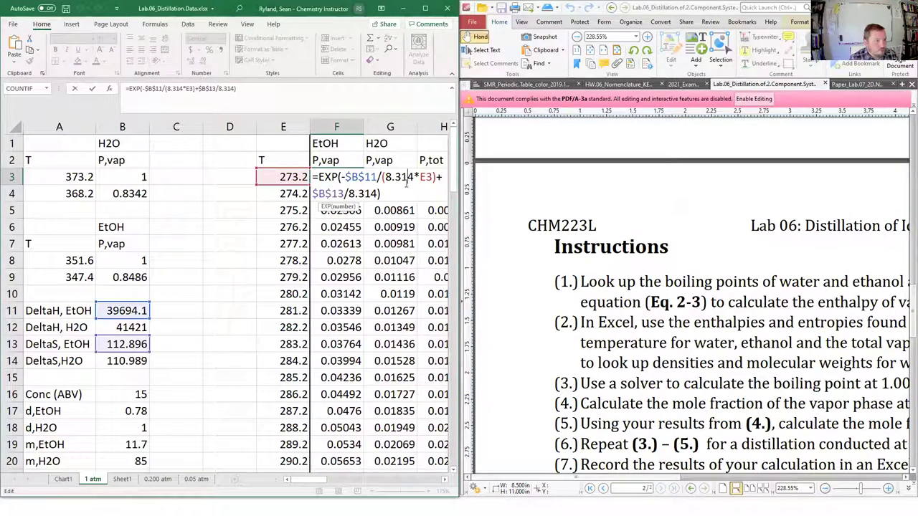
{"action": "mouse_move", "coordinate": [311, 481]}
{"action": "left_mouse_down"}
{"action": "mouse_move", "coordinate": [319, 481]}
{"action": "mouse_move", "coordinate": [301, 481]}
{"action": "left_mouse_up"}
{"action": "left_click", "coordinate": [259, 264]}
{"action": "scroll", "coordinate": [258, 264], "scroll_direction": "down", "scroll_amount": 2, "text": "ctrl"}
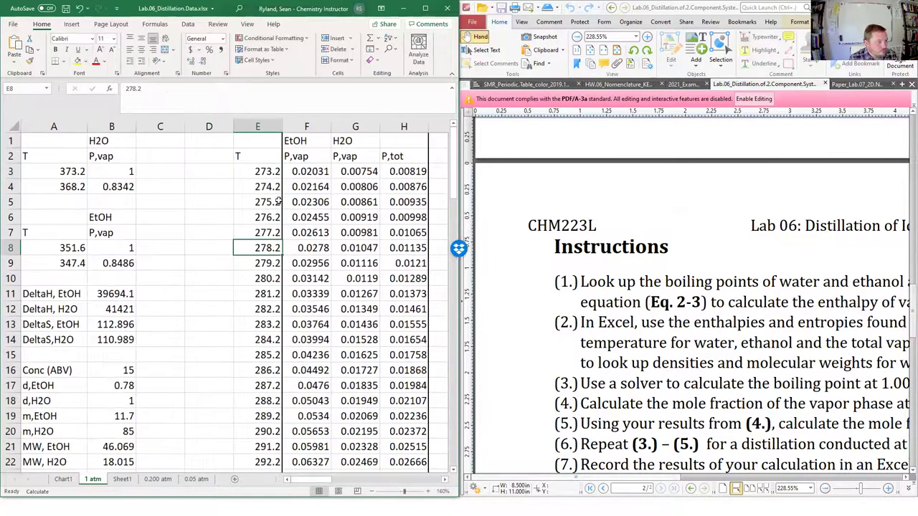
{"action": "double_click", "coordinate": [316, 173]}
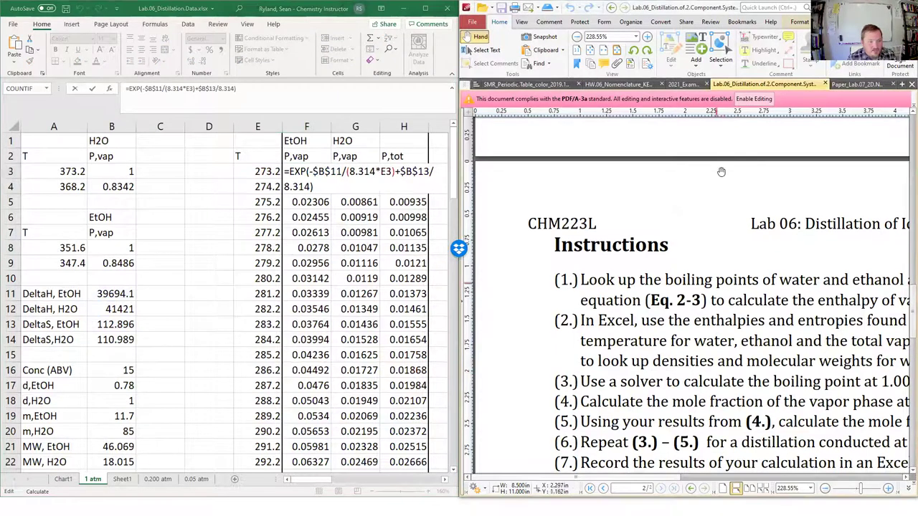
Step: Move the handout back to page 1 and widen the workbook window while narrowing the handout window
{"action": "scroll", "coordinate": [723, 223], "scroll_direction": "up", "scroll_amount": 3}
{"action": "scroll", "coordinate": [723, 223], "scroll_direction": "up", "scroll_amount": 5}
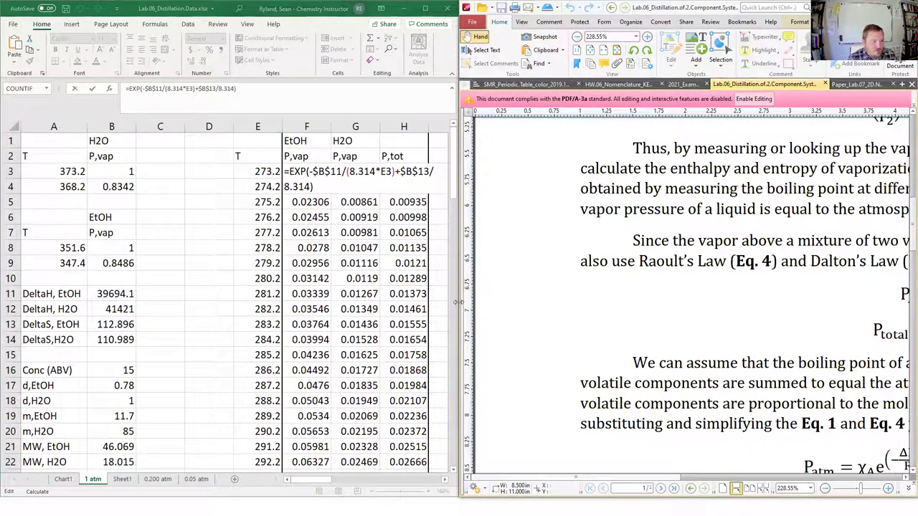
{"action": "left_click_drag", "start_coordinate": [457, 304], "coordinate": [521, 306]}
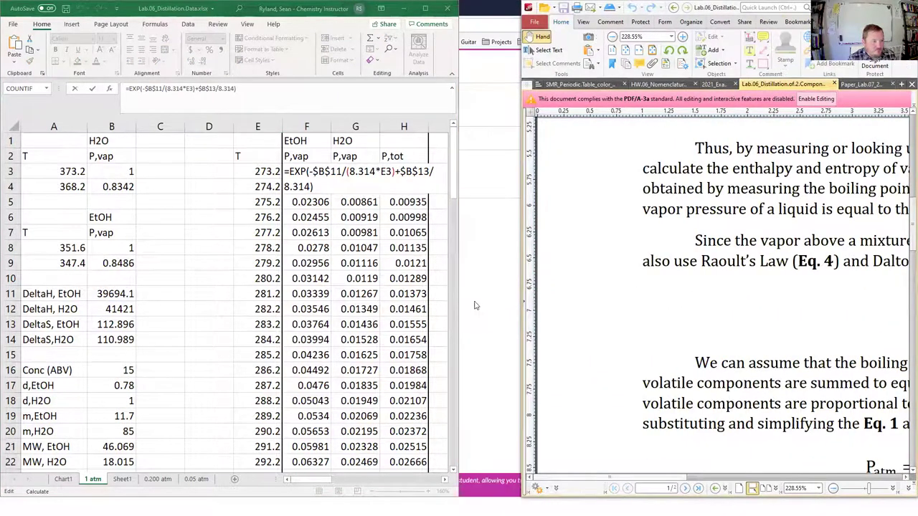
{"action": "left_click_drag", "start_coordinate": [459, 307], "coordinate": [518, 307]}
Step: Compare the F3 formula with Eq. 1 through Eq. 3 in the handout, and enlarge the handout to full screen
{"action": "left_click_drag", "start_coordinate": [801, 261], "coordinate": [571, 241]}
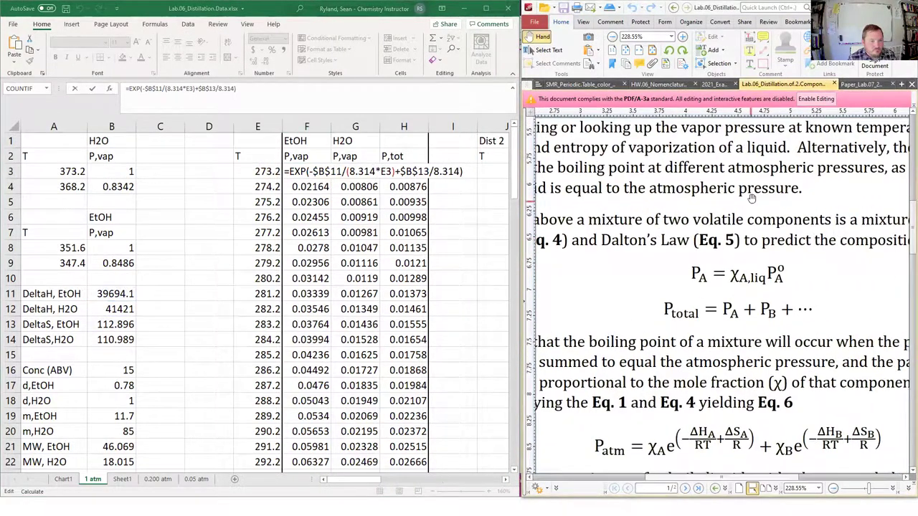
{"action": "left_click_drag", "start_coordinate": [748, 205], "coordinate": [760, 445]}
{"action": "left_click_drag", "start_coordinate": [799, 375], "coordinate": [691, 385]}
{"action": "left_click_drag", "start_coordinate": [660, 291], "coordinate": [711, 288]}
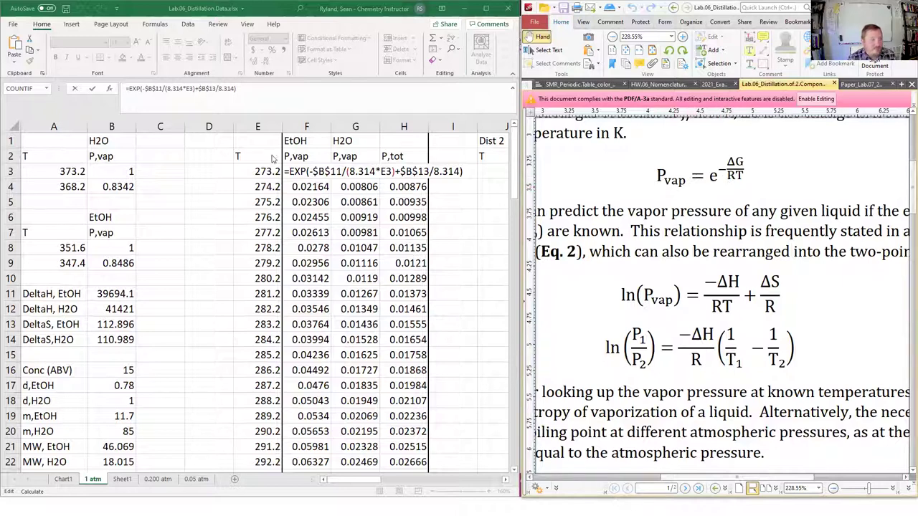
{"action": "double_click", "coordinate": [324, 170]}
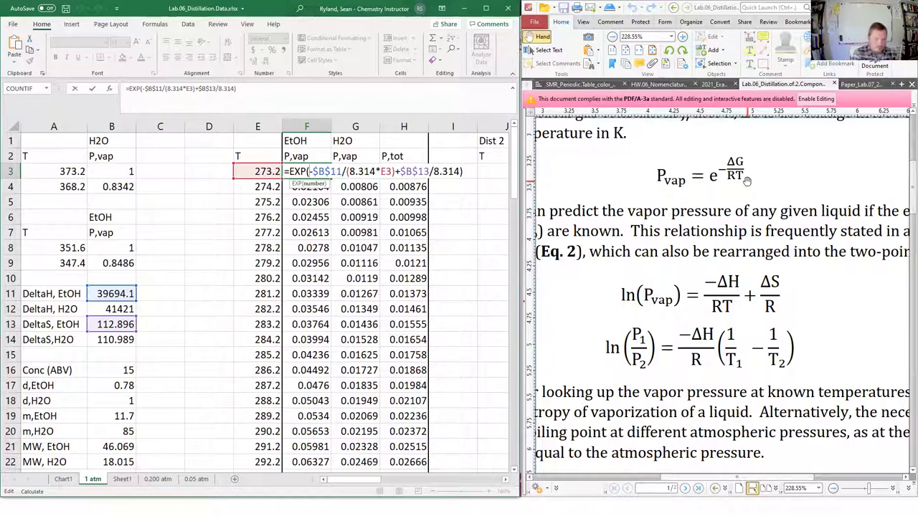
{"action": "key", "text": "super+Up"}
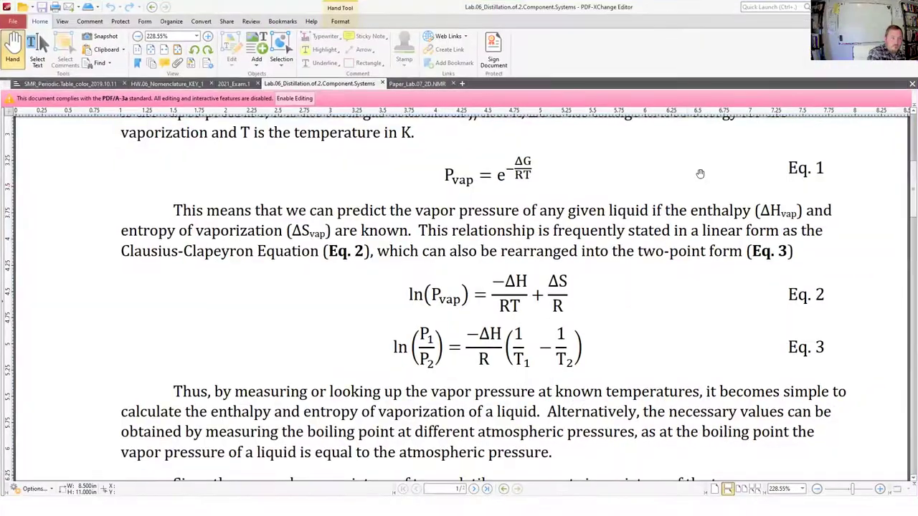
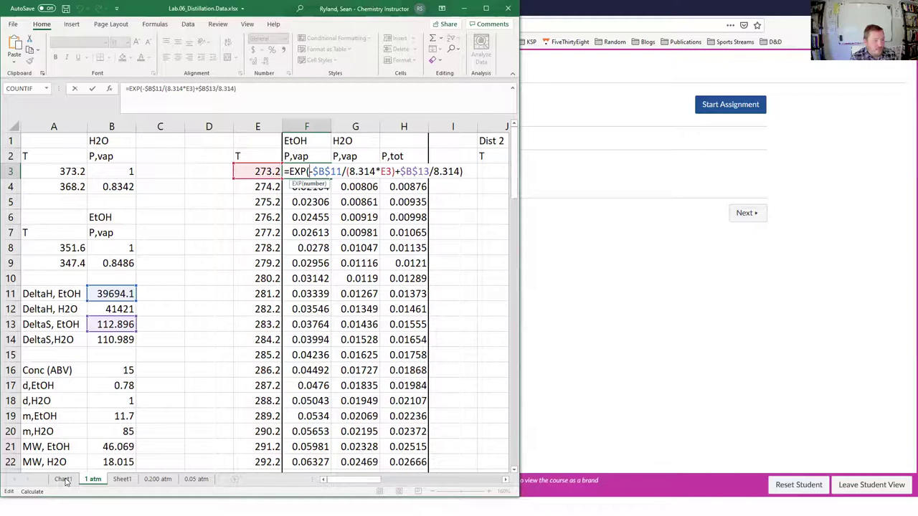
Step: Remove the stray cell reference from the ethanol vapor pressure formula in F3 and leave the cell
{"action": "left_click", "coordinate": [254, 293]}
{"action": "key", "text": "BackSpace"}
{"action": "key", "text": "BackSpace"}
{"action": "key", "text": "BackSpace"}
{"action": "key", "text": "BackSpace"}
{"action": "type", "text": "("}
{"action": "key", "text": "Return"}
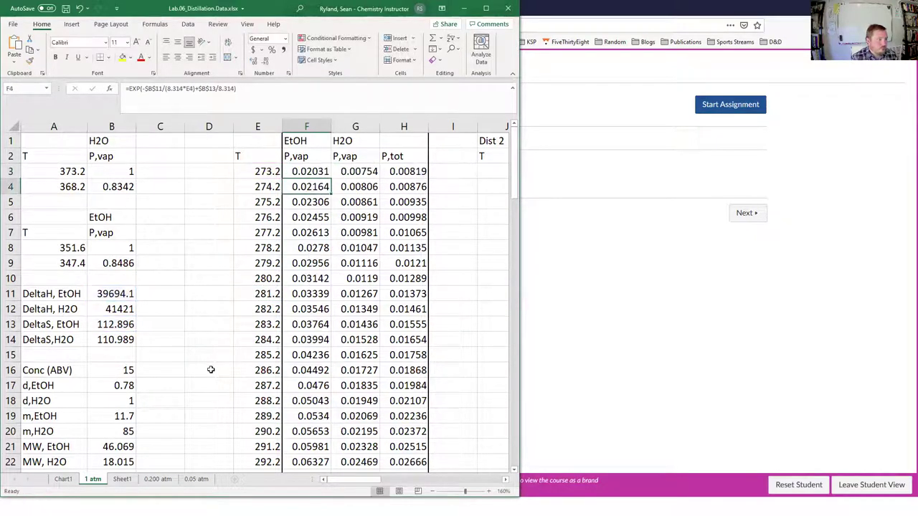
Step: View the Vapor Pressure vs. Temperature chart, and switch to the handout to review Eq. 7 and the instructions
{"action": "left_click", "coordinate": [63, 479]}
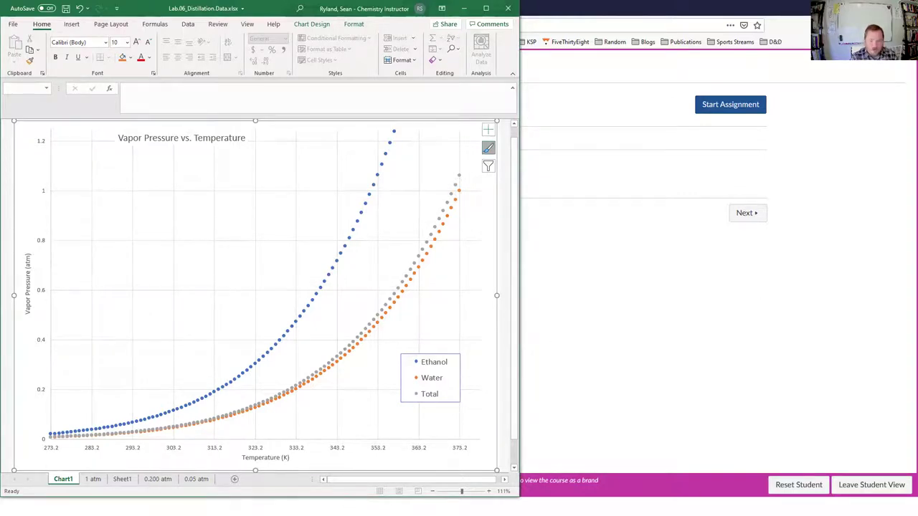
{"action": "key", "text": "alt+Tab"}
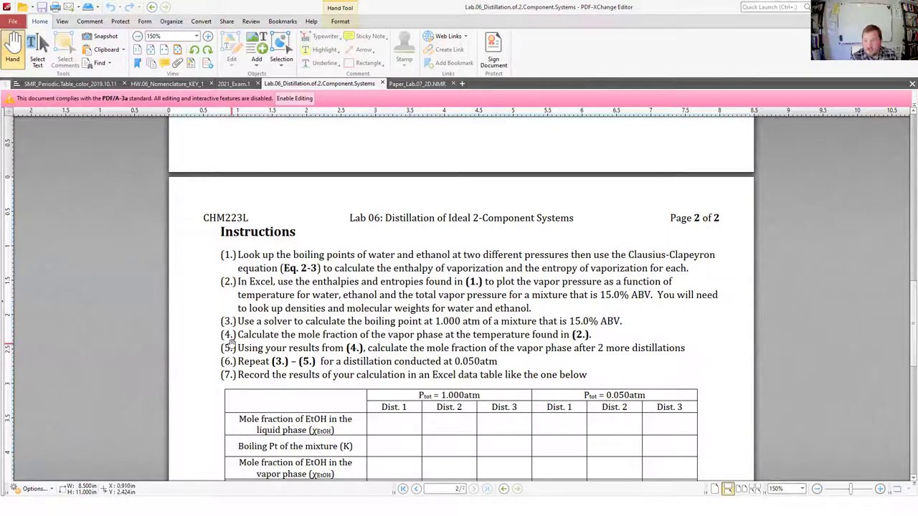
{"action": "scroll", "coordinate": [409, 196], "scroll_direction": "up", "scroll_amount": 8}
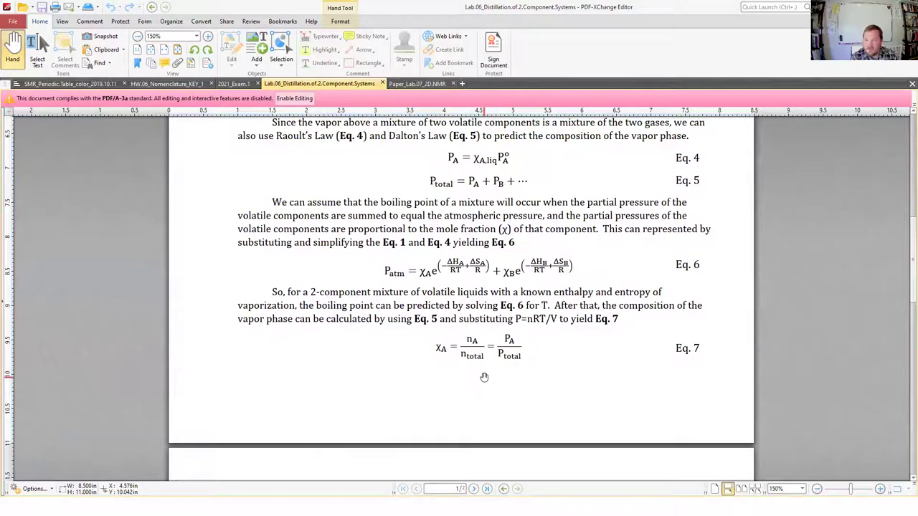
{"action": "scroll", "coordinate": [485, 378], "scroll_direction": "down", "scroll_amount": 5}
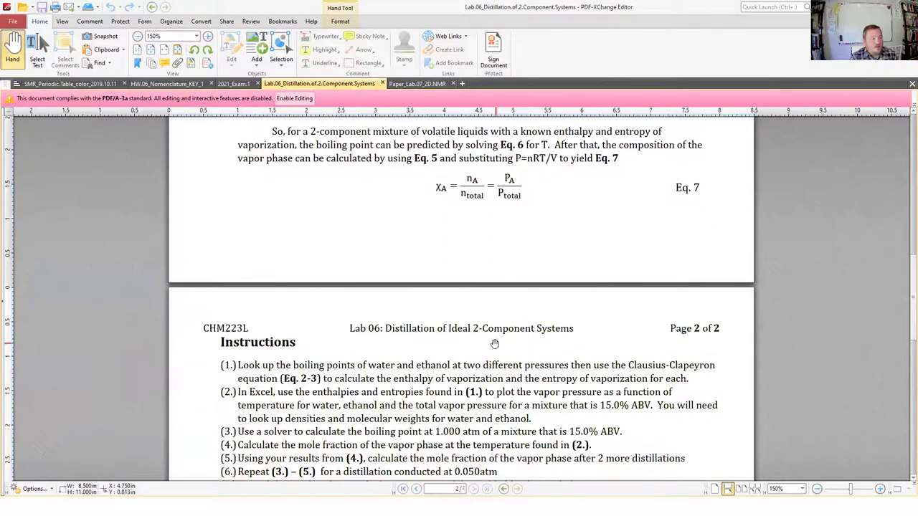
{"action": "scroll", "coordinate": [494, 344], "scroll_direction": "down", "scroll_amount": 2}
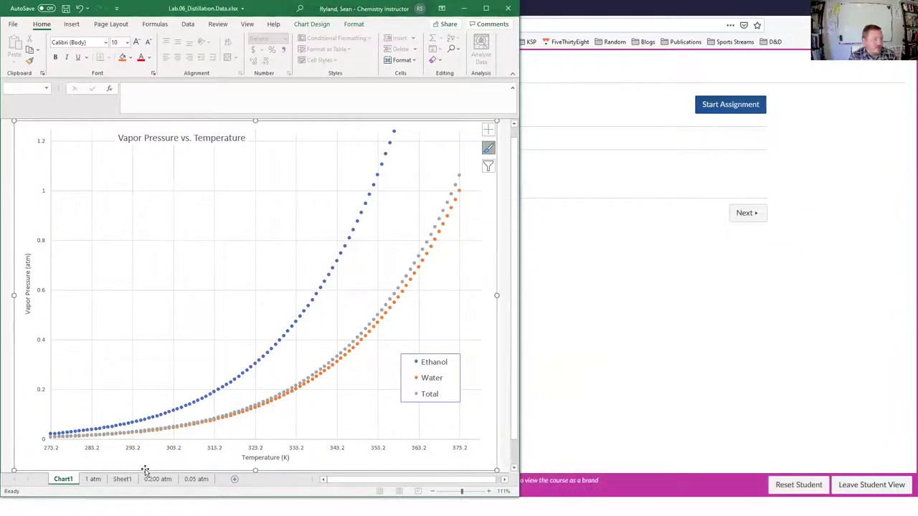
Step: Look over the Dist 2 and Dist 3 tables on the 1 atm sheet and return to its first columns
{"action": "left_click", "coordinate": [92, 482]}
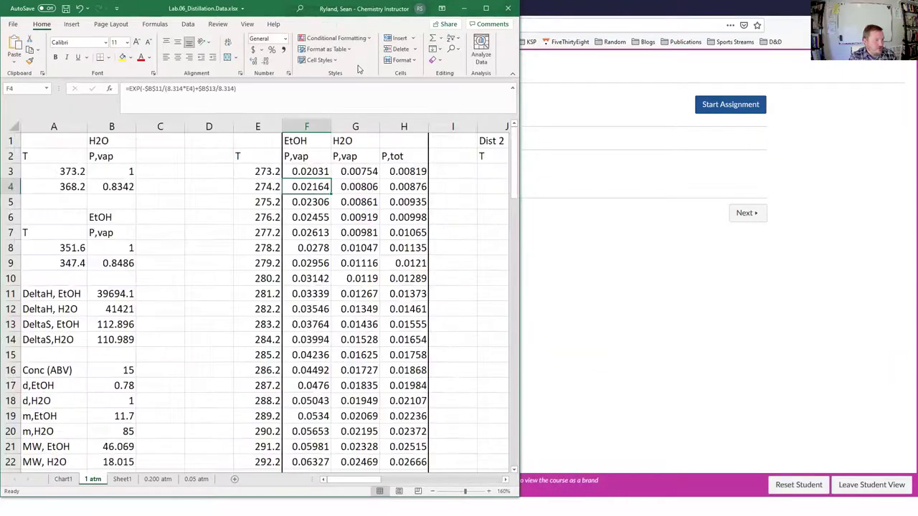
{"action": "left_click_drag", "start_coordinate": [355, 480], "coordinate": [418, 482]}
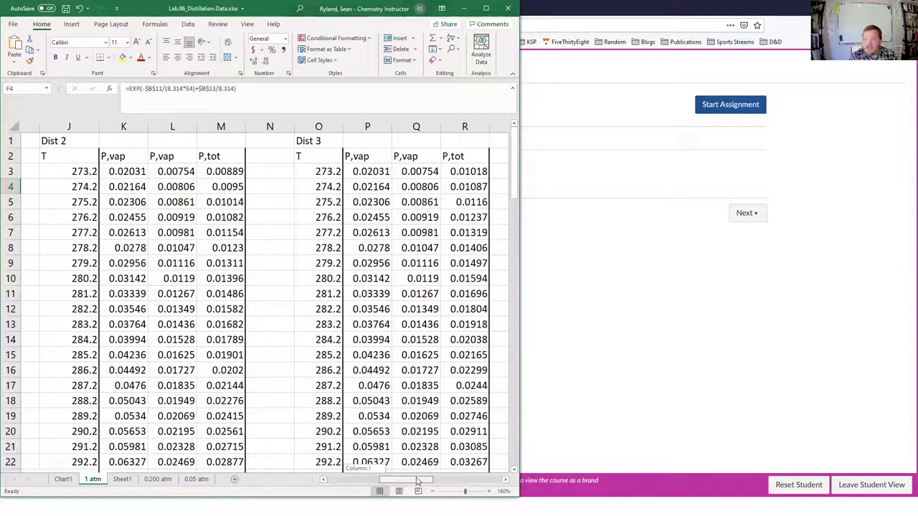
{"action": "left_click_drag", "start_coordinate": [418, 480], "coordinate": [362, 481]}
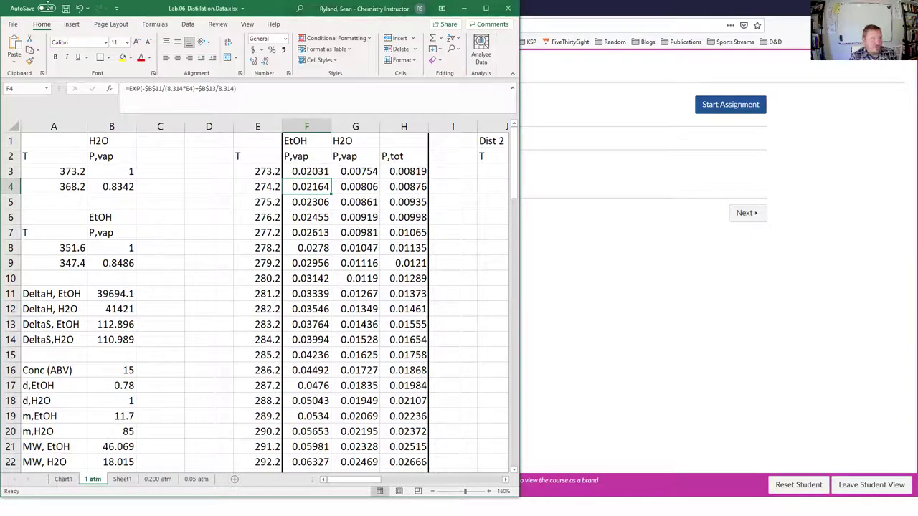
Step: Inspect the cells referenced by the ethanol vapor pressure formula in F3 and leave it unedited
{"action": "left_click", "coordinate": [308, 169]}
{"action": "left_click", "coordinate": [318, 89]}
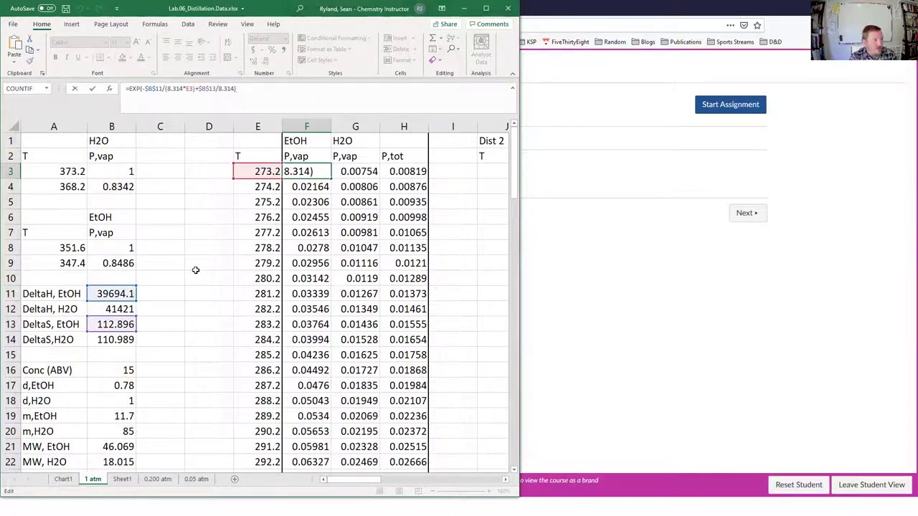
{"action": "key", "text": "Return"}
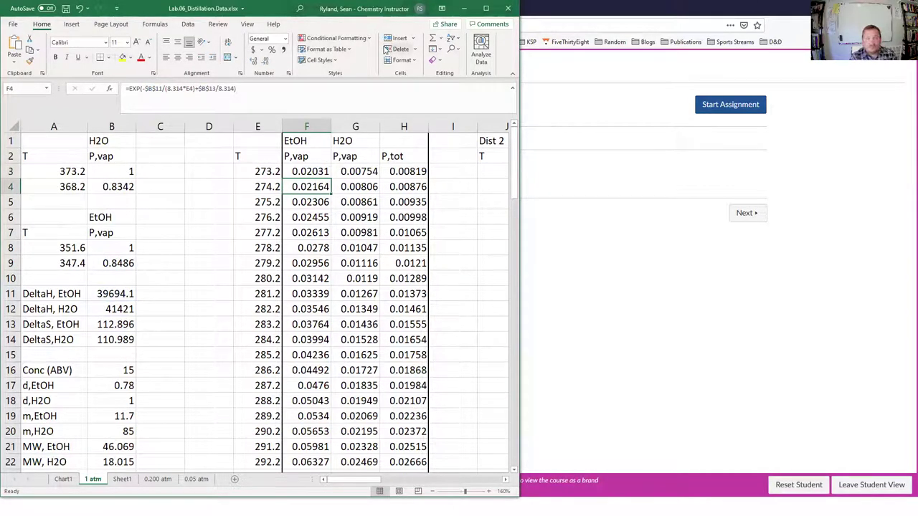
Step: Minimize the workbook to show the Lab 06 assignment page, and bring the workbook back maximized
{"action": "left_click_drag", "start_coordinate": [157, 9], "coordinate": [282, 144]}
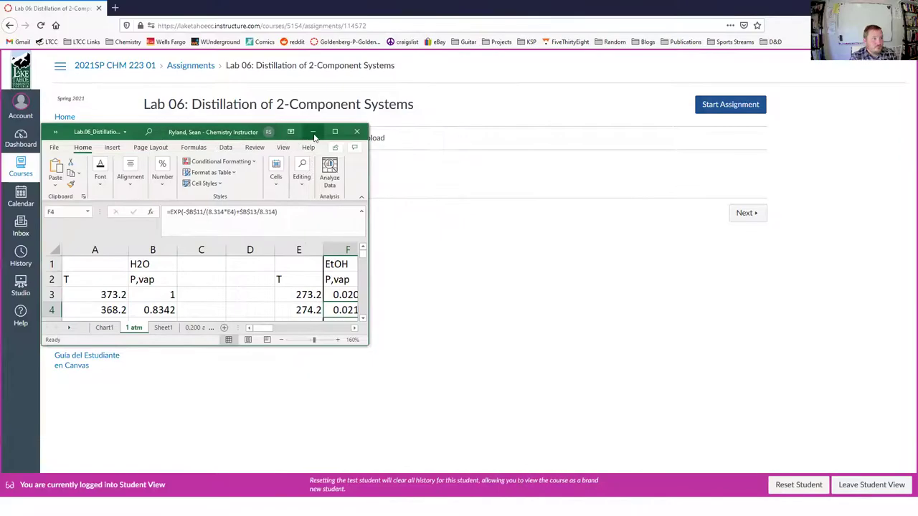
{"action": "left_click", "coordinate": [313, 132]}
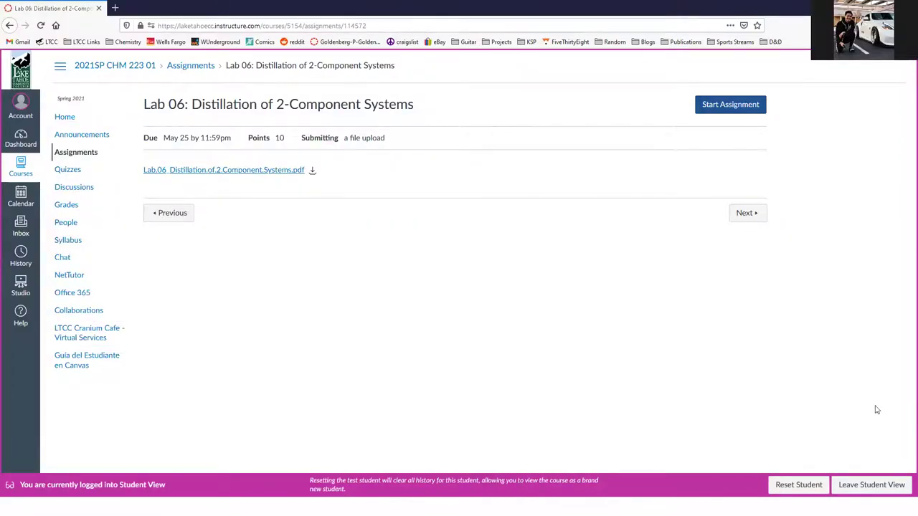
{"action": "key", "text": "alt+Tab"}
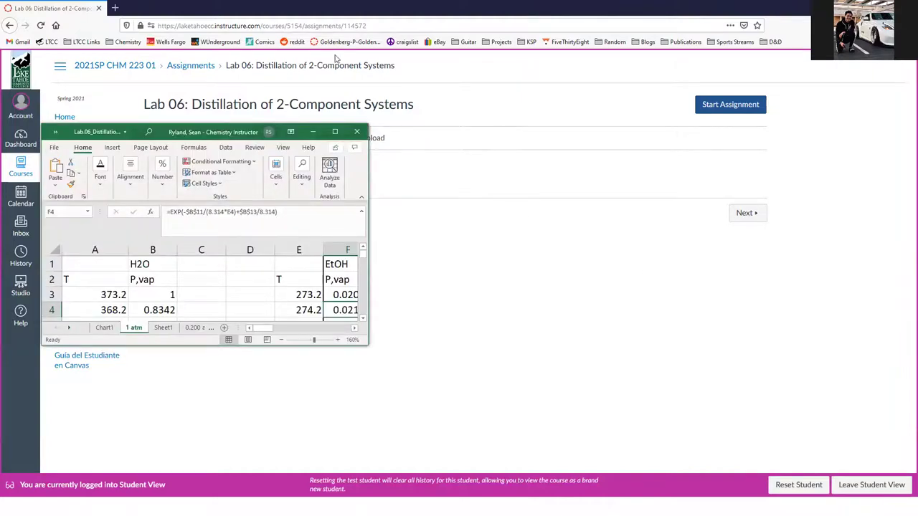
{"action": "left_click", "coordinate": [334, 132]}
Step: Select F3 on the 1 atm sheet, check the temperature column on Sheet1, and return to the 1 atm sheet
{"action": "left_click", "coordinate": [317, 175]}
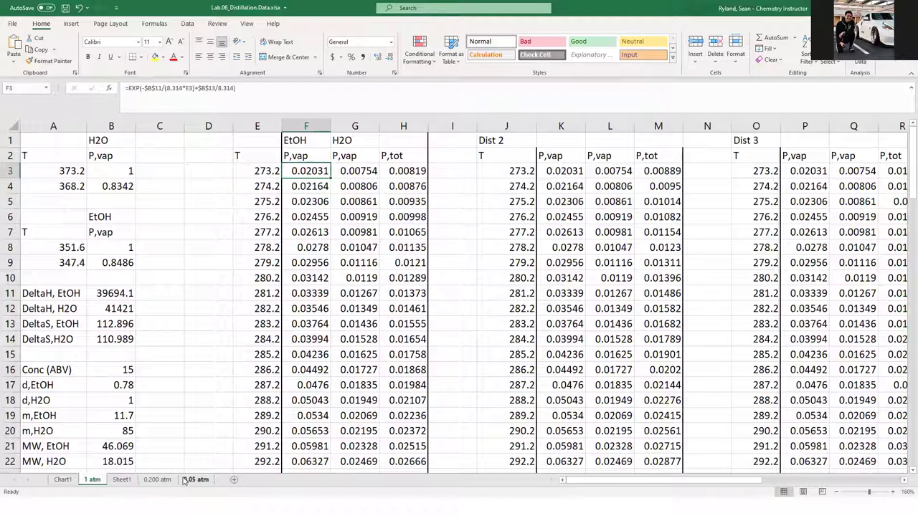
{"action": "left_click", "coordinate": [121, 479]}
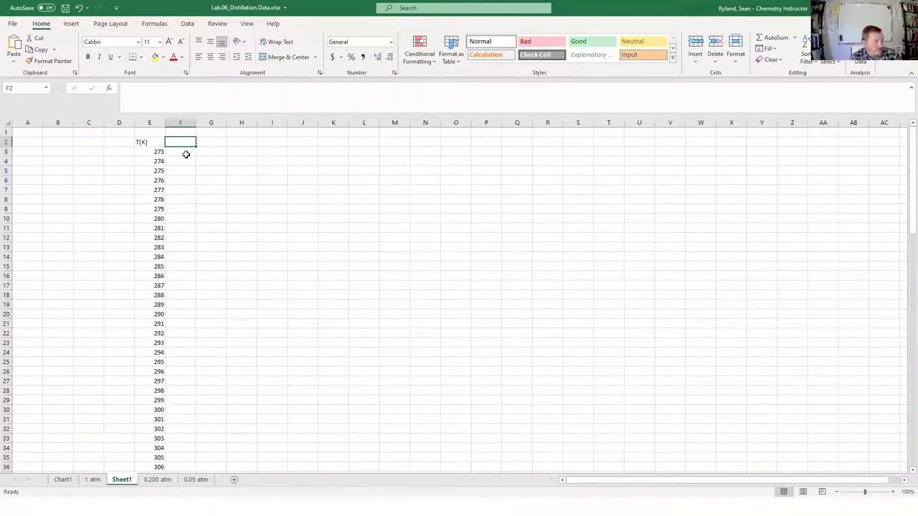
{"action": "left_click", "coordinate": [92, 480]}
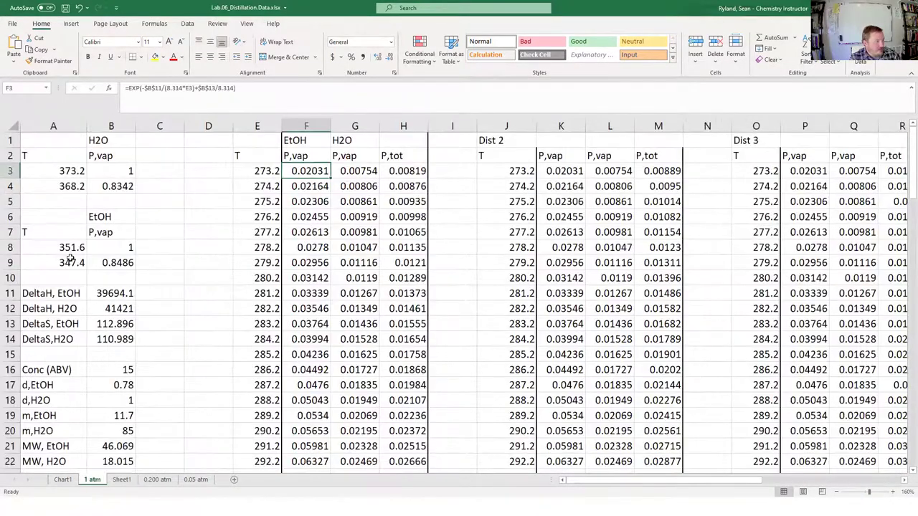
Step: Copy the ethanol and water DeltaH and DeltaS entries from the 1 atm sheet as values into Sheet1 from A5, and fit column A's width
{"action": "left_click_drag", "start_coordinate": [114, 294], "coordinate": [110, 344]}
{"action": "left_click_drag", "start_coordinate": [66, 290], "coordinate": [133, 348]}
{"action": "key", "text": "ctrl+c"}
{"action": "left_click", "coordinate": [121, 479]}
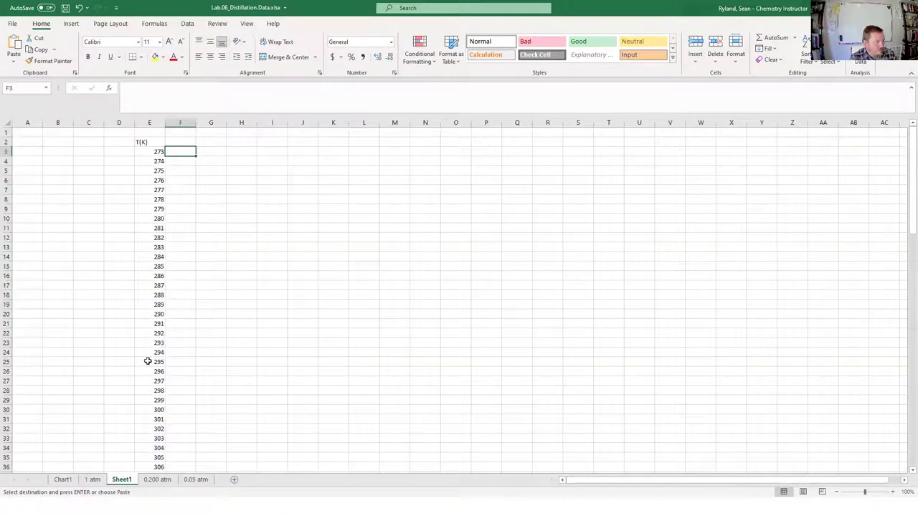
{"action": "left_click", "coordinate": [26, 167]}
{"action": "right_click", "coordinate": [26, 167]}
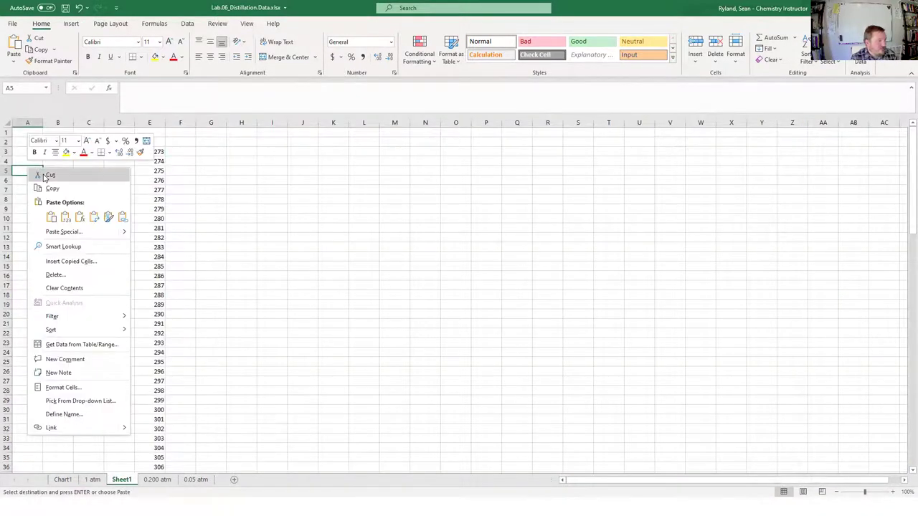
{"action": "left_click", "coordinate": [66, 219]}
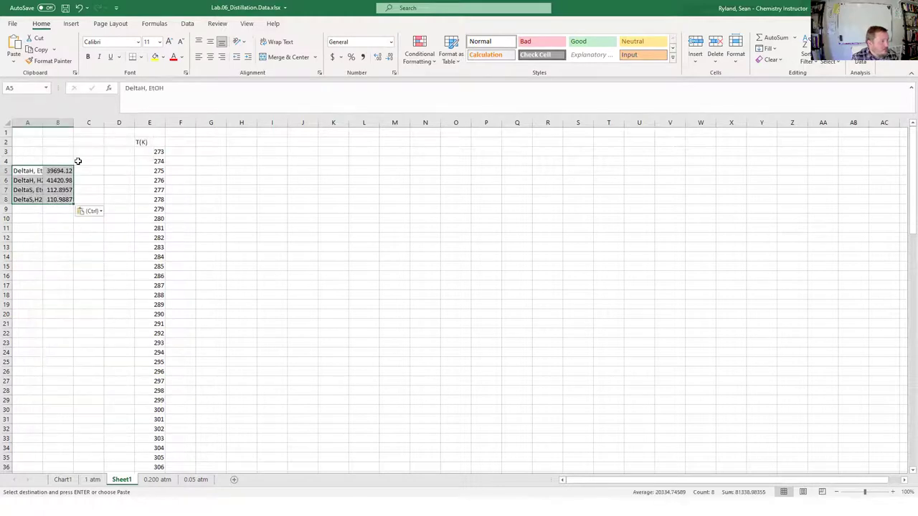
{"action": "double_click", "coordinate": [43, 122]}
Step: Enter the heading "P, EtOH" in F2 of Sheet1, beside the T(K) heading, and select F3
{"action": "scroll", "coordinate": [139, 164], "scroll_direction": "up", "scroll_amount": 3}
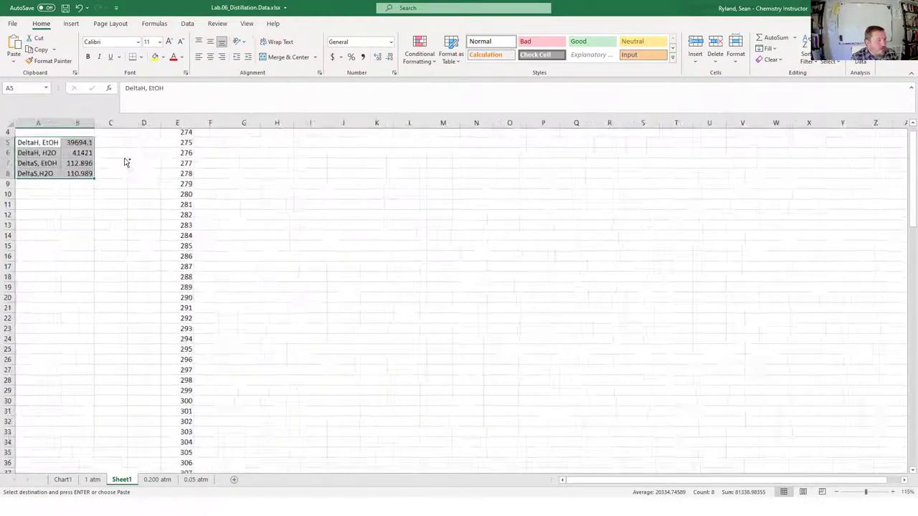
{"action": "scroll", "coordinate": [234, 194], "scroll_direction": "up", "scroll_amount": 3, "text": "ctrl"}
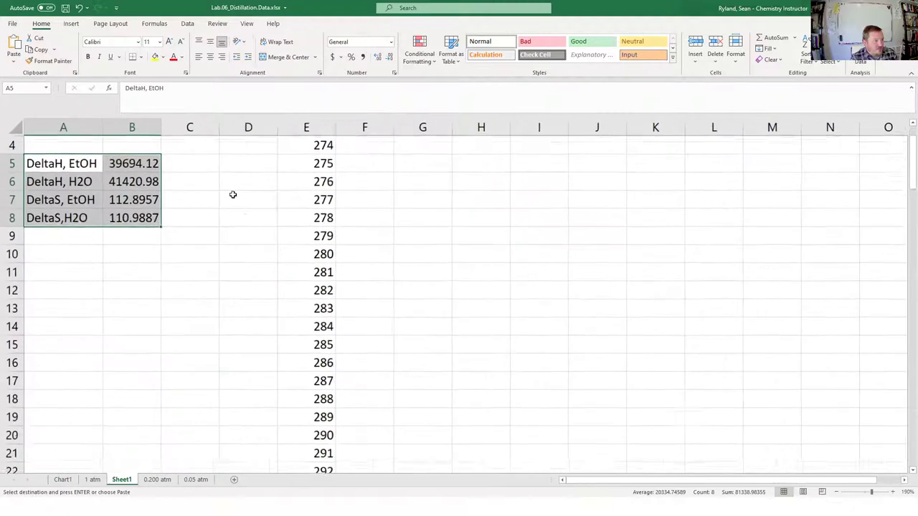
{"action": "scroll", "coordinate": [244, 215], "scroll_direction": "up", "scroll_amount": 1}
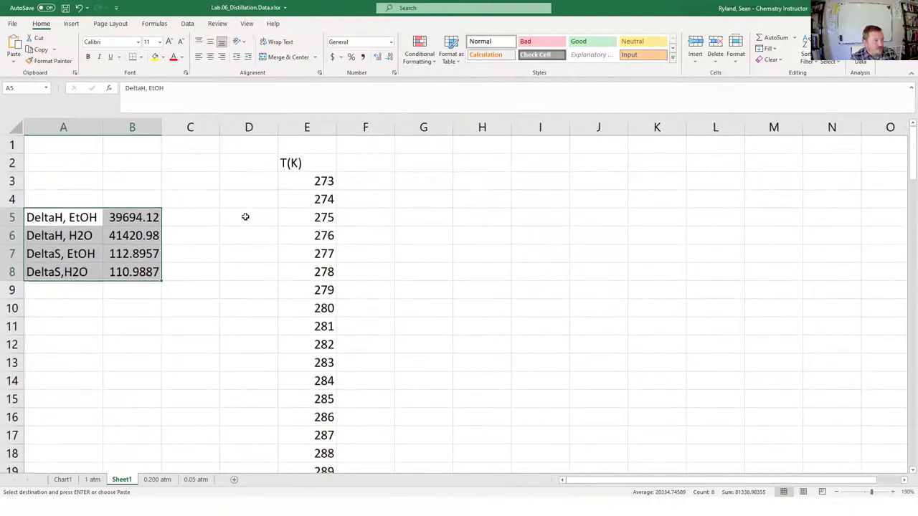
{"action": "left_click", "coordinate": [382, 160]}
{"action": "type", "text": "P"}
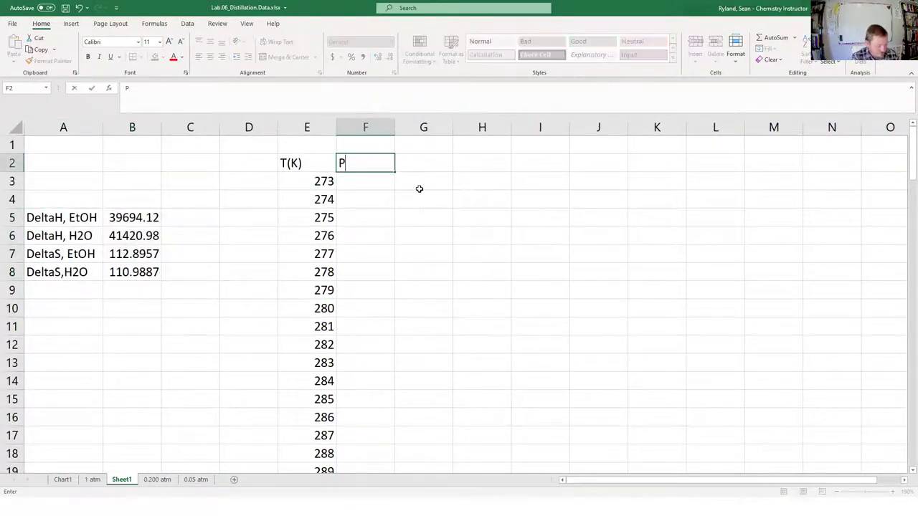
{"action": "type", "text": ", EtOH"}
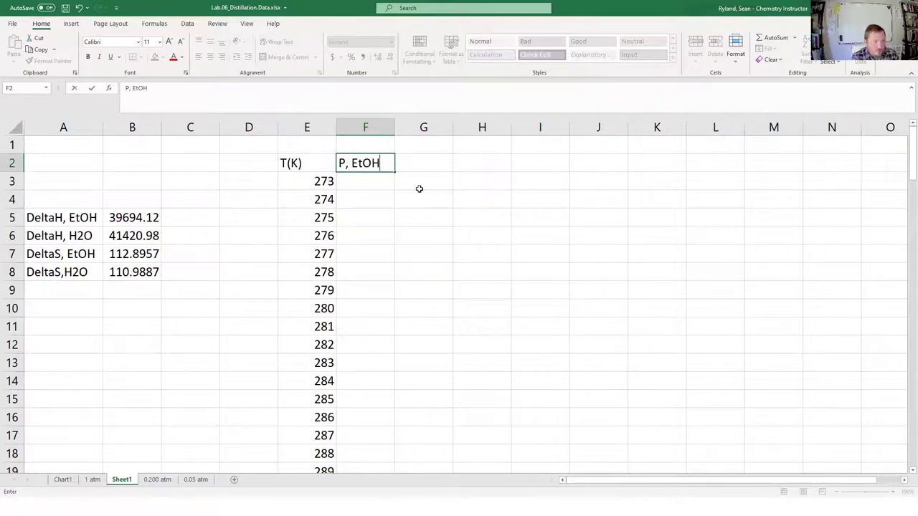
{"action": "key", "text": "Return"}
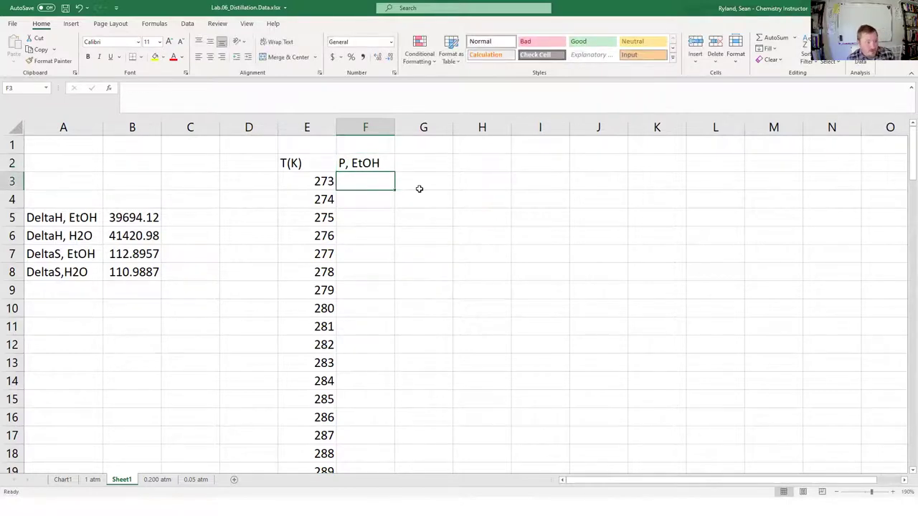
{"action": "key", "text": "Left"}
{"action": "key", "text": "Right"}
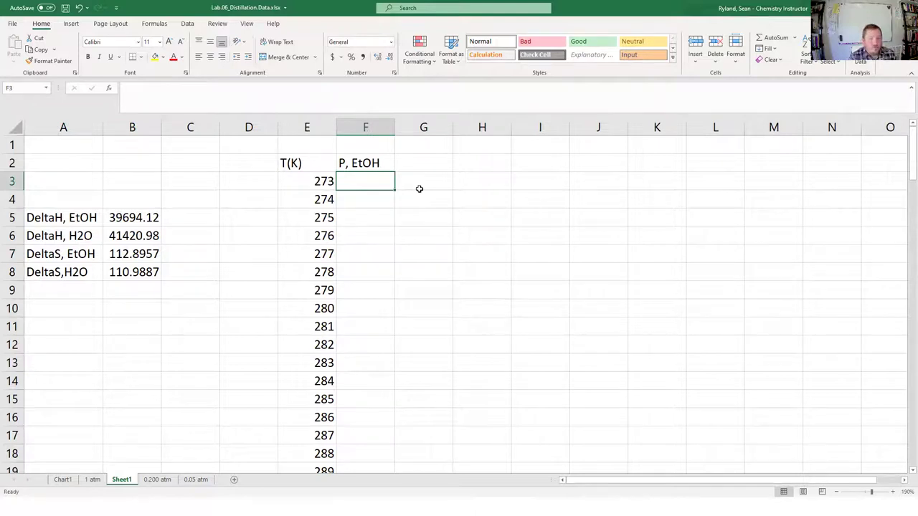
Step: Arrange the workbook and the Lab 06 PDF handout side by side, widen the workbook's share, and bring up the handout's vapor pressure equations
{"action": "key", "text": "alt+Tab"}
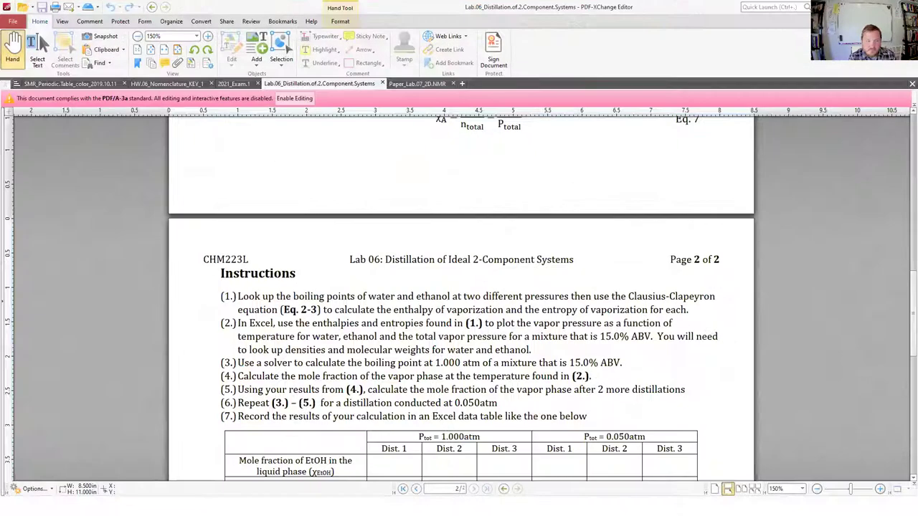
{"action": "key", "text": "super+Right"}
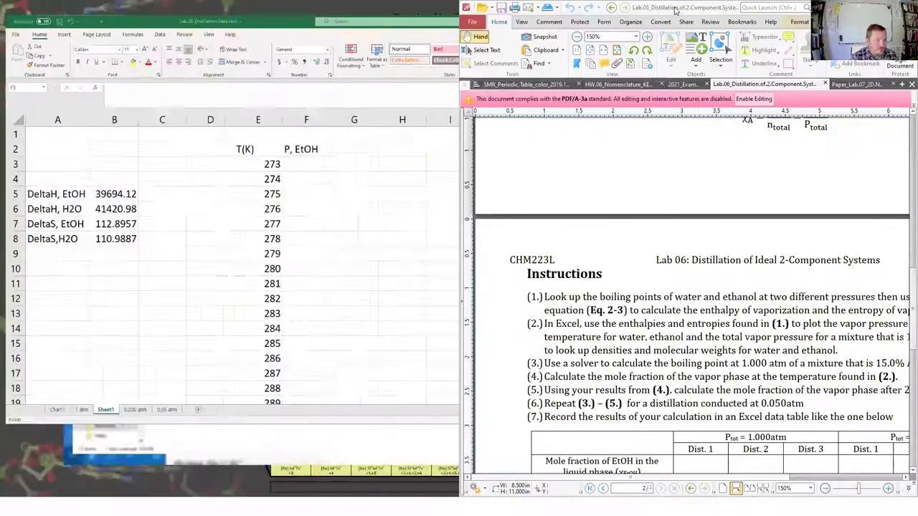
{"action": "left_click", "coordinate": [80, 106]}
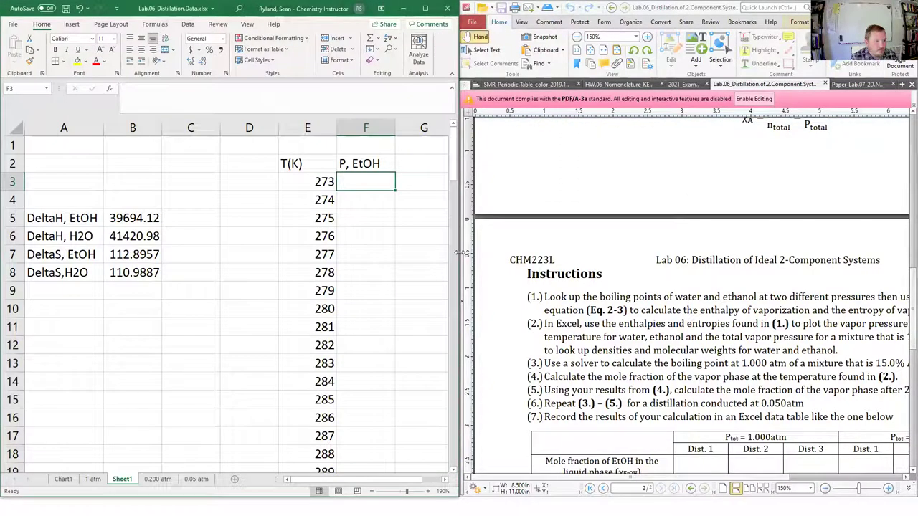
{"action": "left_click_drag", "start_coordinate": [462, 252], "coordinate": [638, 253]}
{"action": "scroll", "coordinate": [791, 334], "scroll_direction": "up", "scroll_amount": 10}
{"action": "scroll", "coordinate": [791, 333], "scroll_direction": "up", "scroll_amount": 5}
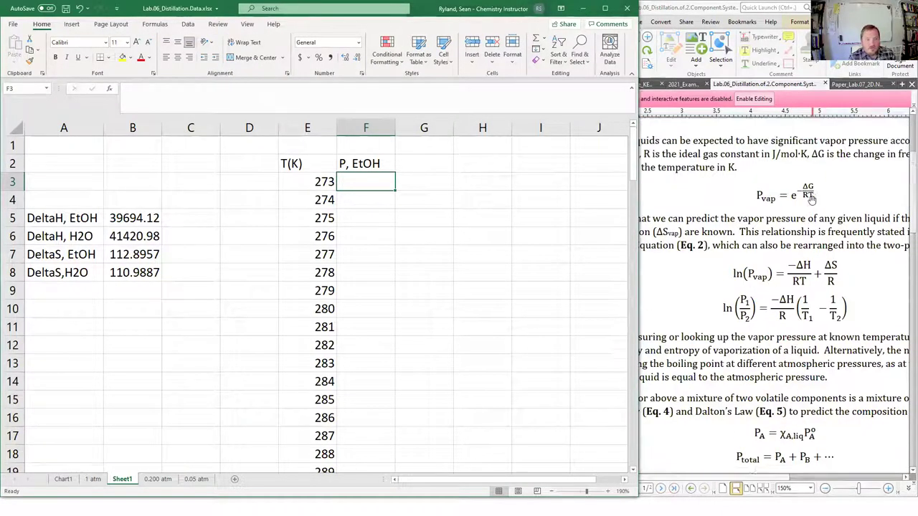
{"action": "scroll", "coordinate": [811, 199], "scroll_direction": "up", "scroll_amount": 1}
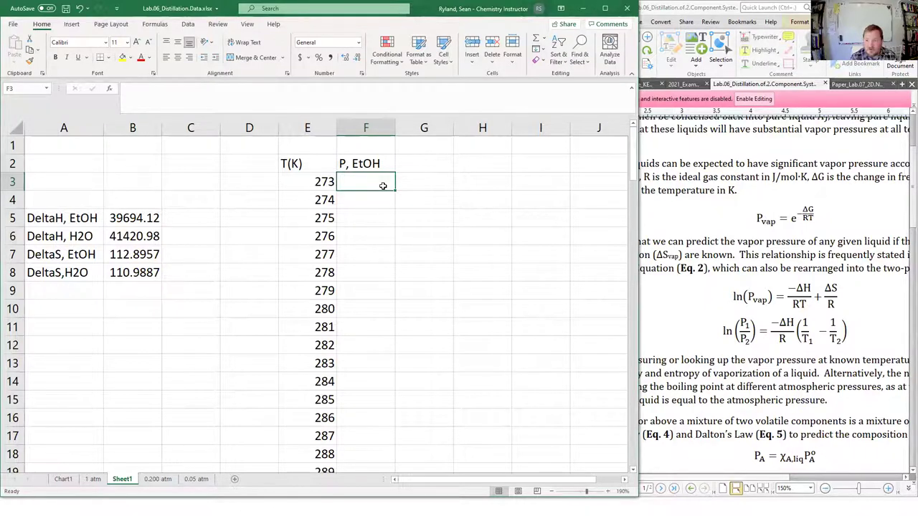
Step: Begin the ethanol vapor pressure formula in F3 with =exp(-
{"action": "type", "text": "="}
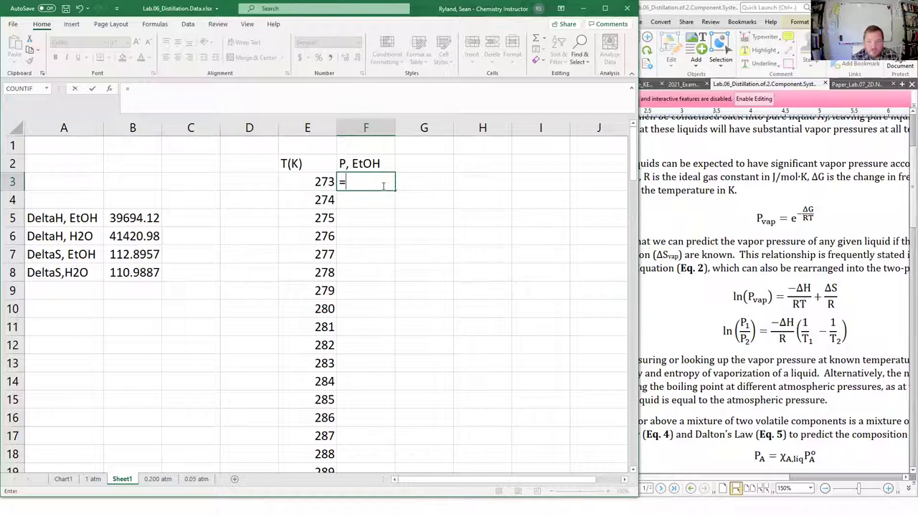
{"action": "type", "text": "exp"}
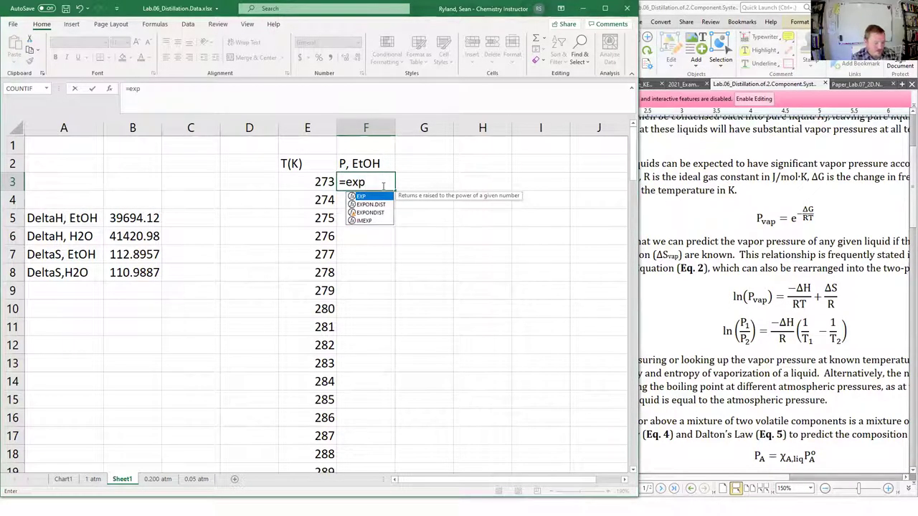
{"action": "type", "text": "(-"}
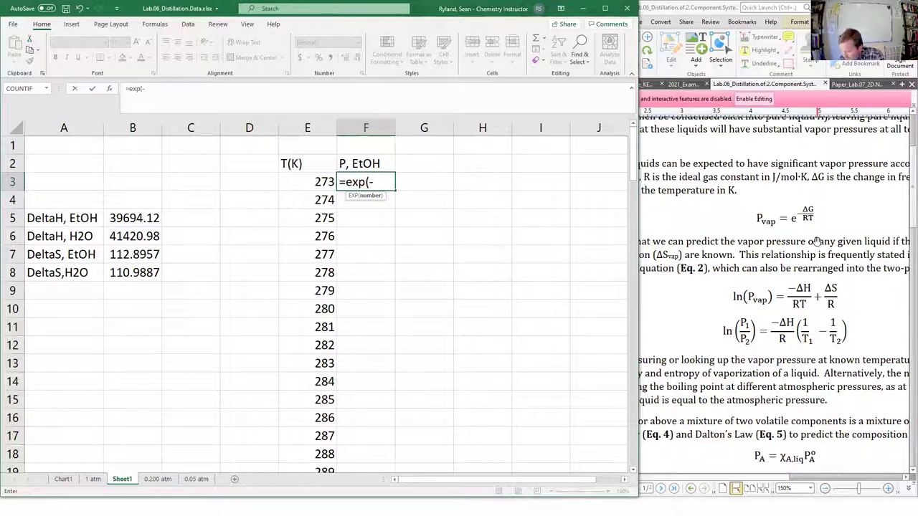
Step: Handwrite the exponent (-ΔH/RT + ΔS/R) in parentheses over the empty cells beside the P, EtOH column
{"action": "mouse_move", "coordinate": [470, 174]}
{"action": "left_mouse_down"}
{"action": "mouse_move", "coordinate": [470, 199]}
{"action": "mouse_move", "coordinate": [494, 197]}
{"action": "left_mouse_up"}
{"action": "mouse_move", "coordinate": [506, 165]}
{"action": "left_mouse_down"}
{"action": "mouse_move", "coordinate": [513, 202]}
{"action": "mouse_move", "coordinate": [475, 242]}
{"action": "left_mouse_up"}
{"action": "mouse_move", "coordinate": [476, 220]}
{"action": "left_mouse_down"}
{"action": "mouse_move", "coordinate": [495, 242]}
{"action": "mouse_move", "coordinate": [512, 243]}
{"action": "mouse_move", "coordinate": [552, 207]}
{"action": "mouse_move", "coordinate": [543, 214]}
{"action": "left_mouse_up"}
{"action": "mouse_move", "coordinate": [581, 170]}
{"action": "left_mouse_down"}
{"action": "mouse_move", "coordinate": [591, 196]}
{"action": "mouse_move", "coordinate": [623, 213]}
{"action": "mouse_move", "coordinate": [586, 249]}
{"action": "left_mouse_up"}
{"action": "left_click_drag", "start_coordinate": [587, 224], "coordinate": [608, 249]}
{"action": "left_click_drag", "start_coordinate": [452, 162], "coordinate": [466, 254]}
{"action": "left_click_drag", "start_coordinate": [607, 146], "coordinate": [606, 264]}
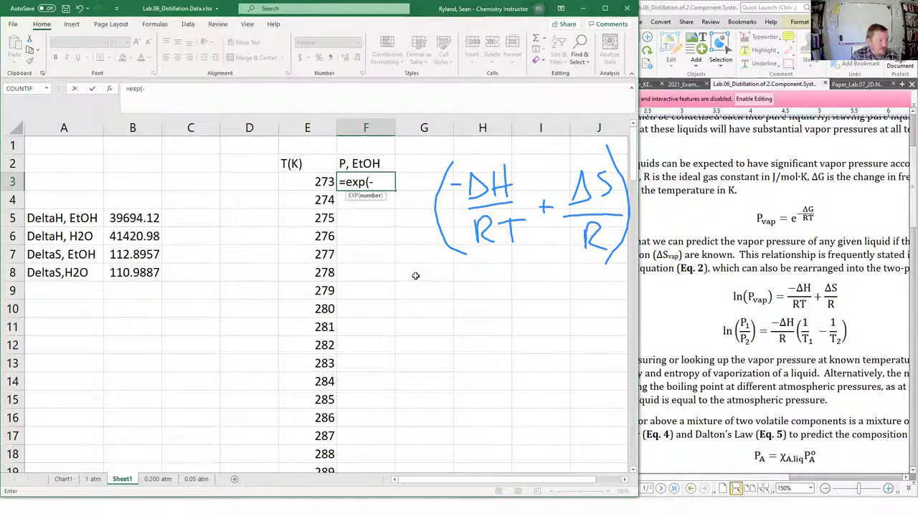
Step: Add the enthalpy term to the F3 formula as B5/(8.314*E3), using ethanol's DeltaH and the first temperature
{"action": "left_click", "coordinate": [137, 220]}
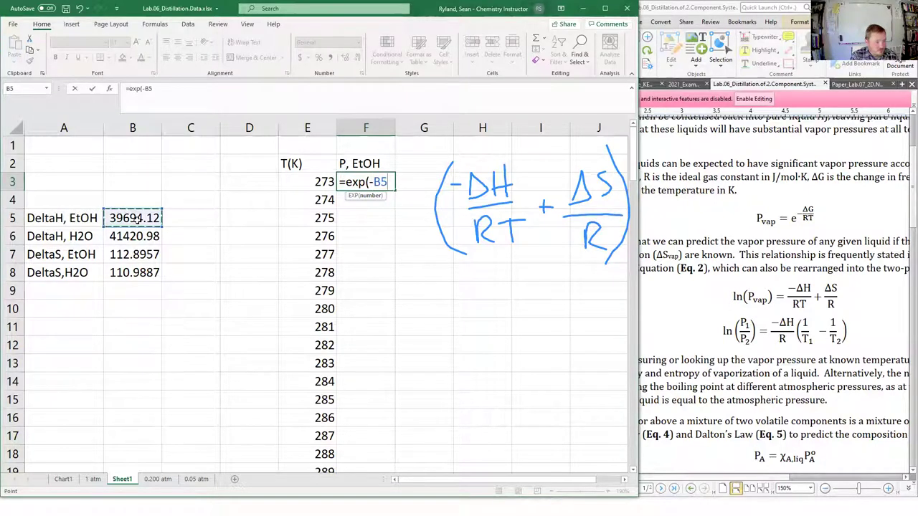
{"action": "type", "text": "/("}
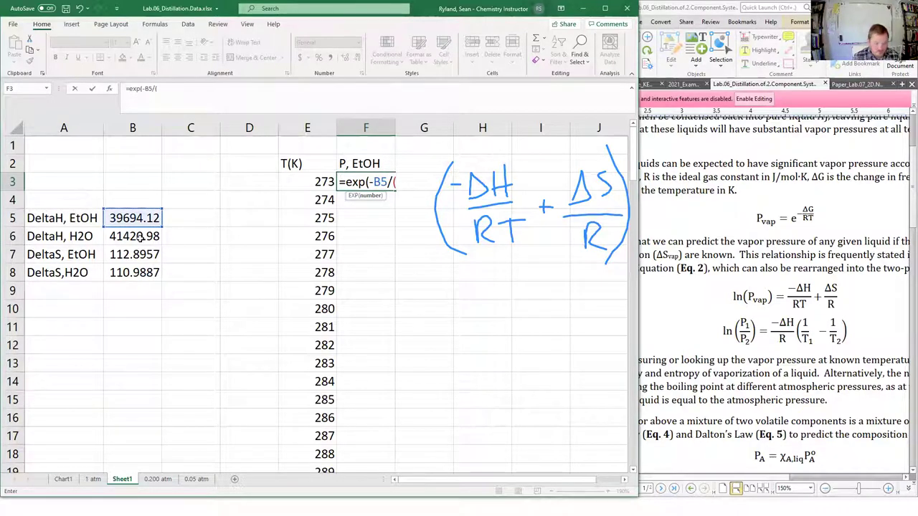
{"action": "type", "text": "8.314"}
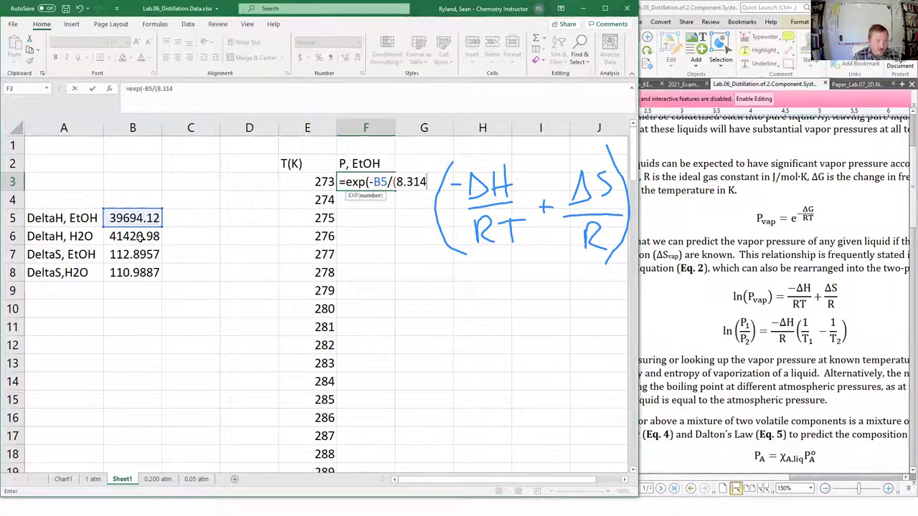
{"action": "type", "text": "*"}
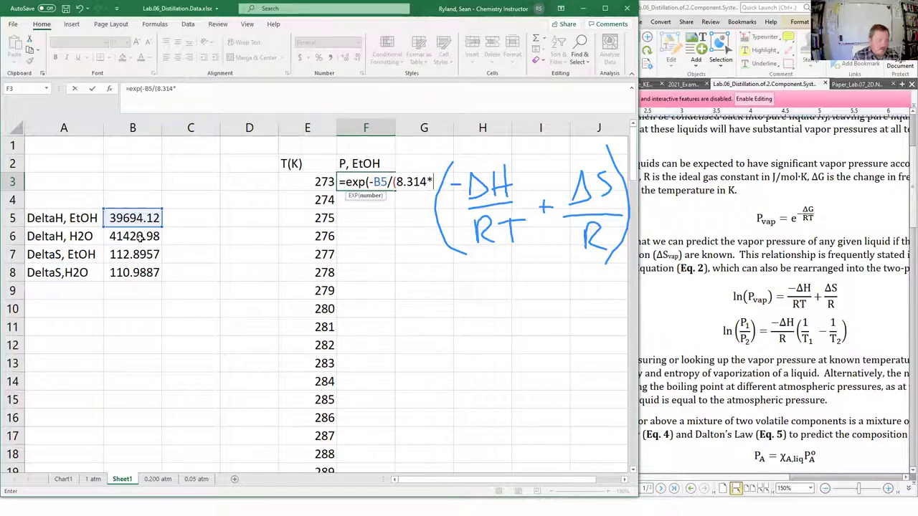
{"action": "left_click", "coordinate": [314, 183]}
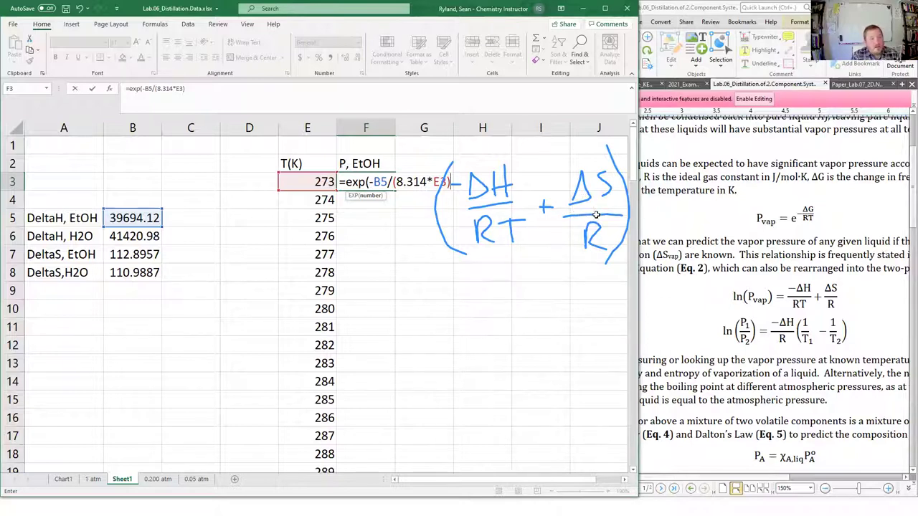
Step: Finish the F3 formula with the ethanol entropy term +B7/8.314), enter it, and reselect F3
{"action": "type", "text": "+"}
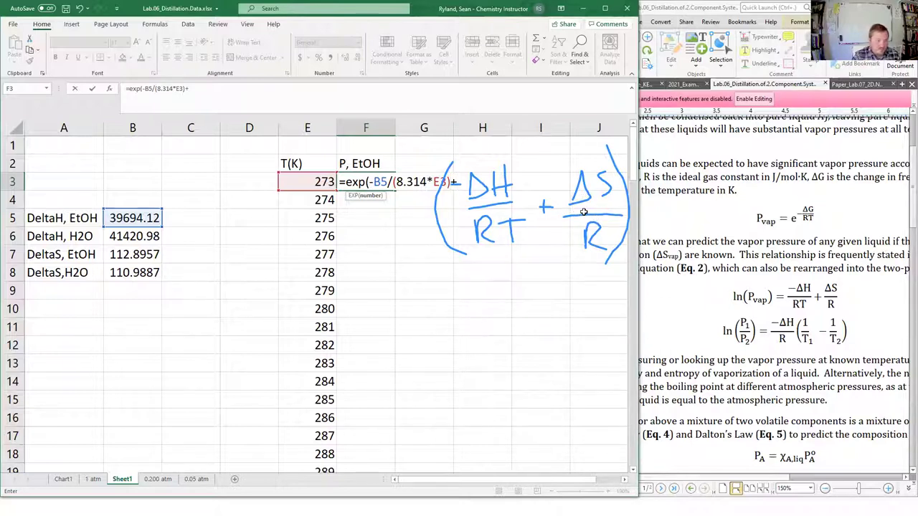
{"action": "left_click", "coordinate": [146, 258]}
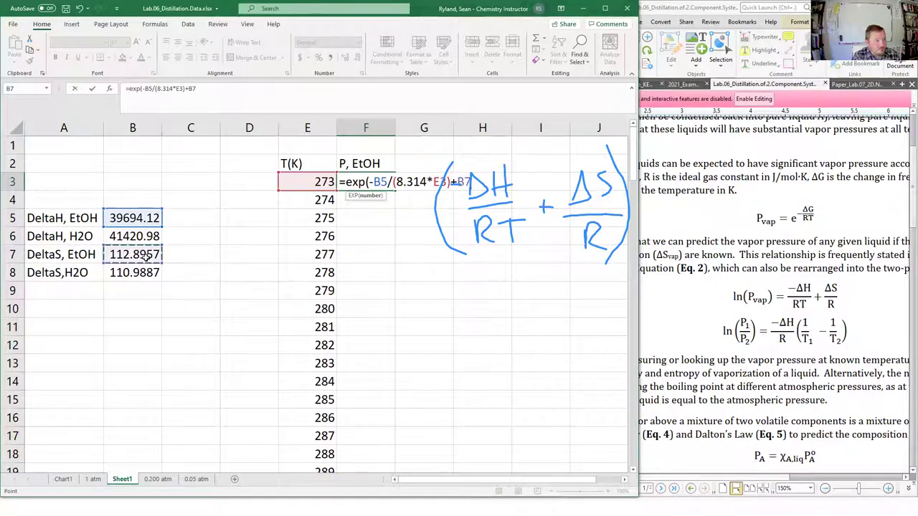
{"action": "type", "text": "/8"}
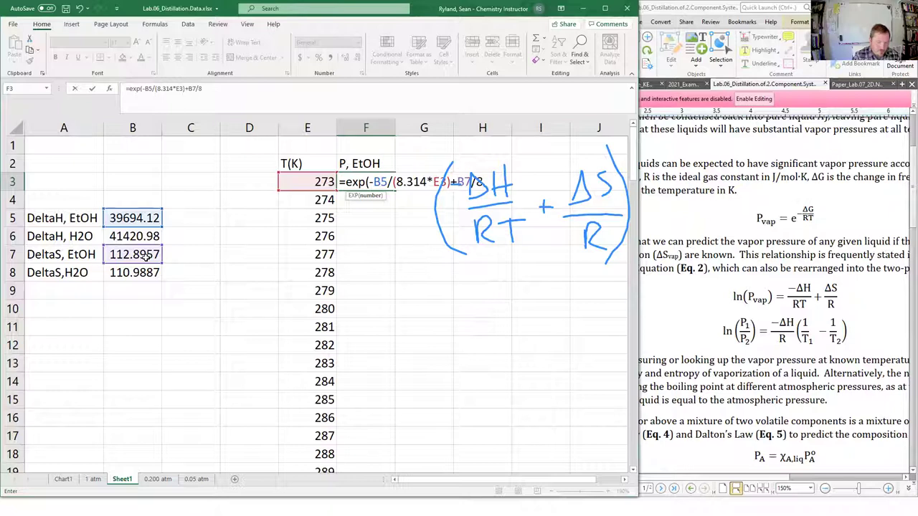
{"action": "type", "text": ".314"}
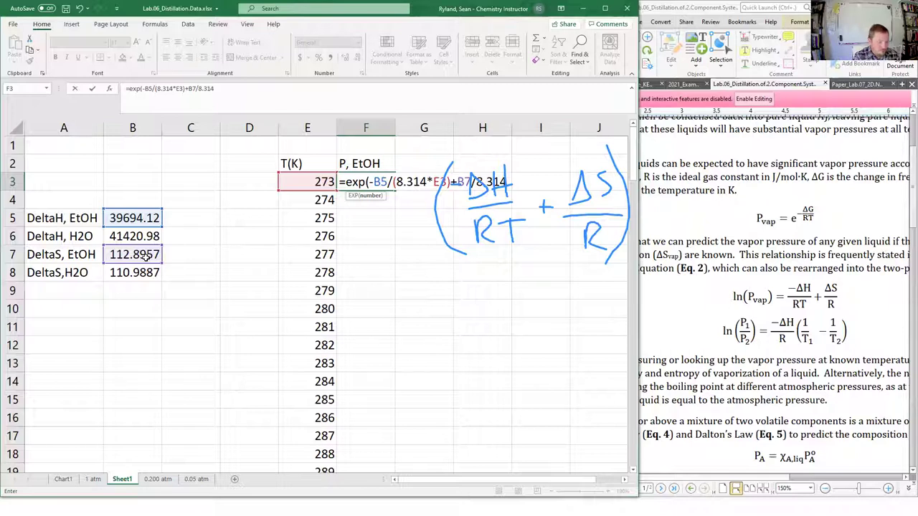
{"action": "type", "text": ")"}
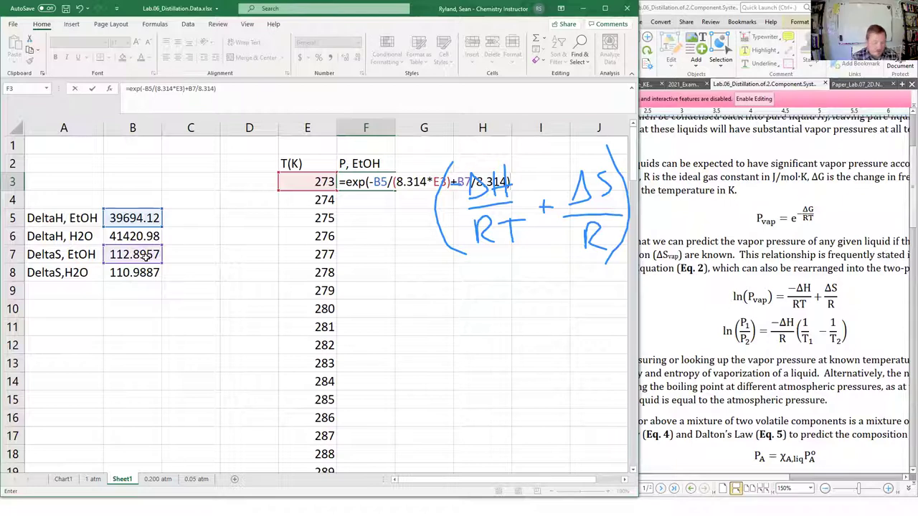
{"action": "key", "text": "Return"}
{"action": "key", "text": "Up"}
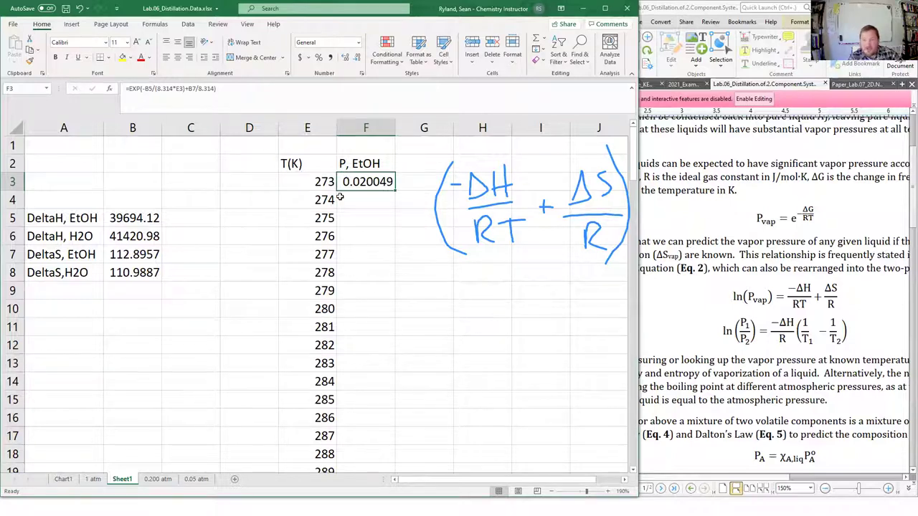
Step: Copy the F3 formula down the P, EtOH column through F113, the row of the last temperature
{"action": "key", "text": "ctrl+c"}
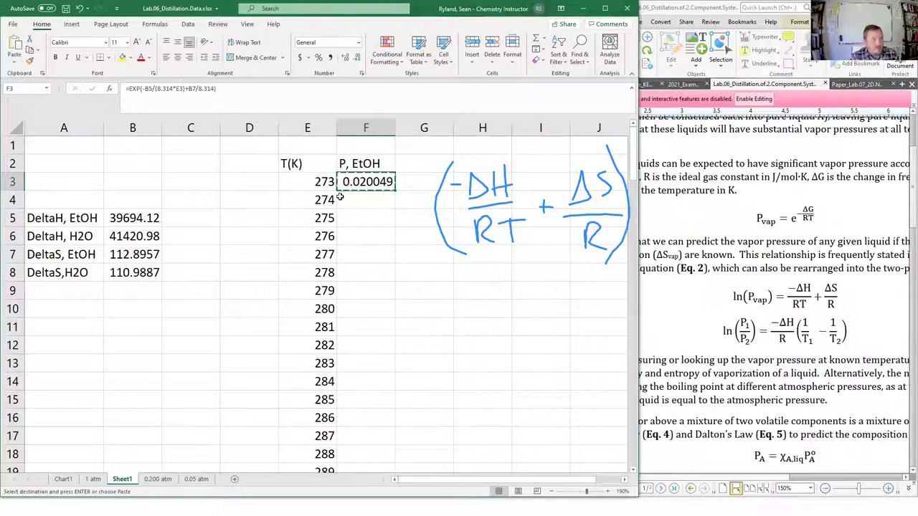
{"action": "key", "text": "Left"}
{"action": "key", "text": "ctrl+Down"}
{"action": "key", "text": "Right"}
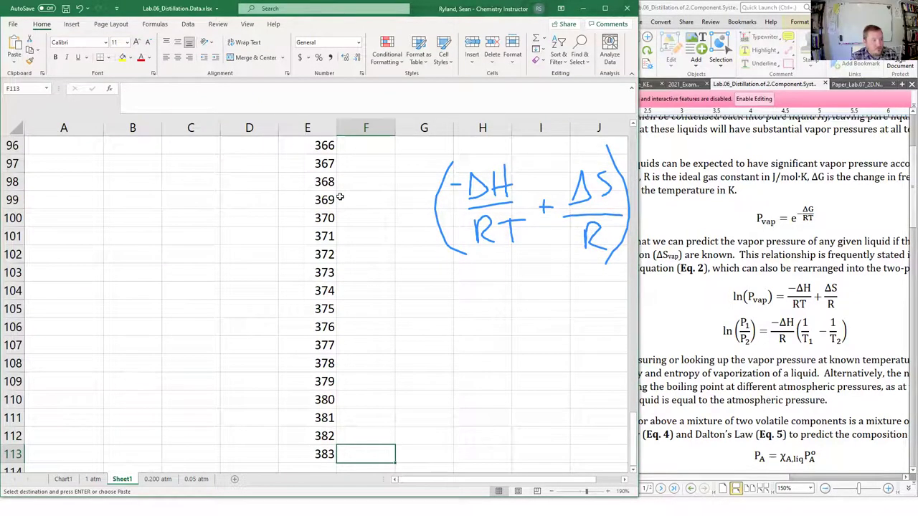
{"action": "key", "text": "ctrl+shift+Up"}
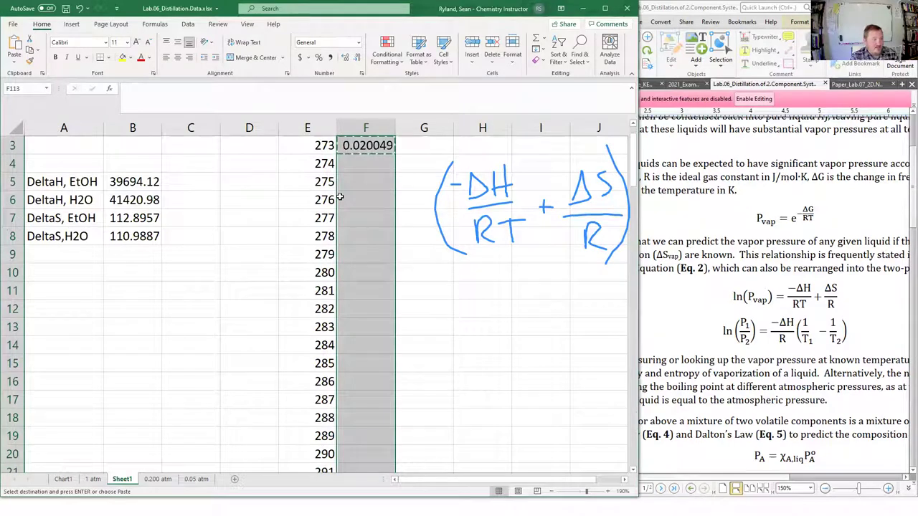
{"action": "scroll", "coordinate": [342, 201], "scroll_direction": "up", "scroll_amount": 1}
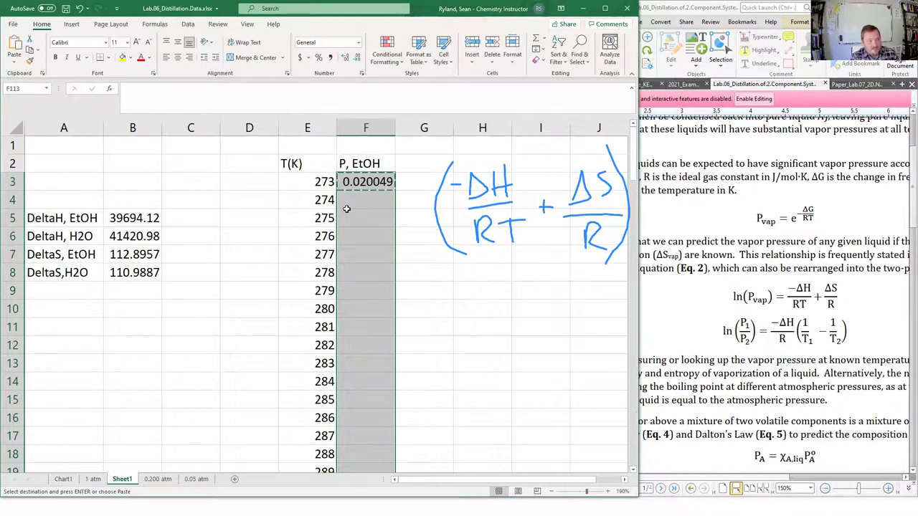
{"action": "key", "text": "ctrl+v"}
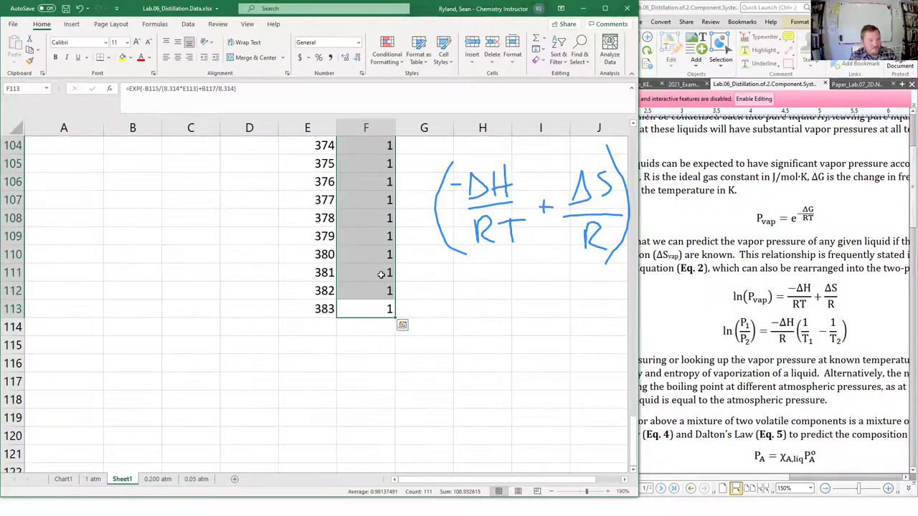
Step: Examine which cells the copied P, EtOH formulas reference in F4 and F11
{"action": "left_click", "coordinate": [369, 294]}
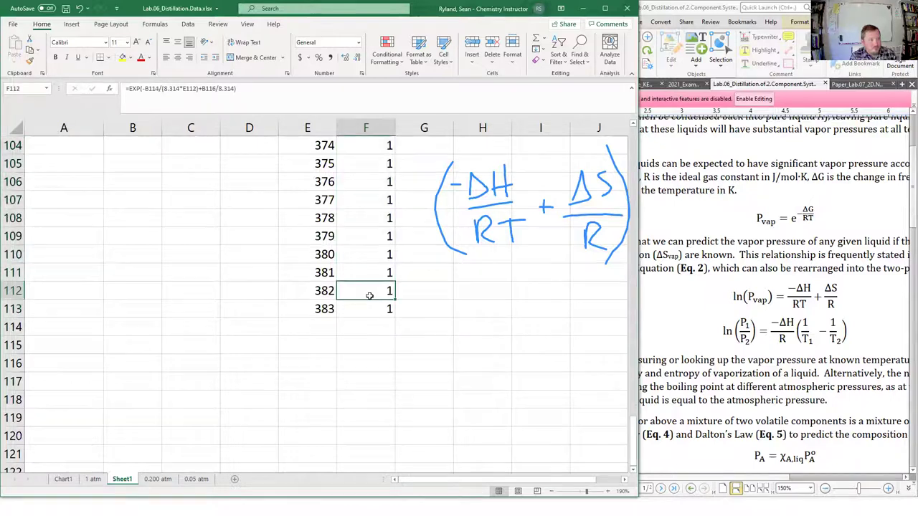
{"action": "key", "text": "ctrl+Up"}
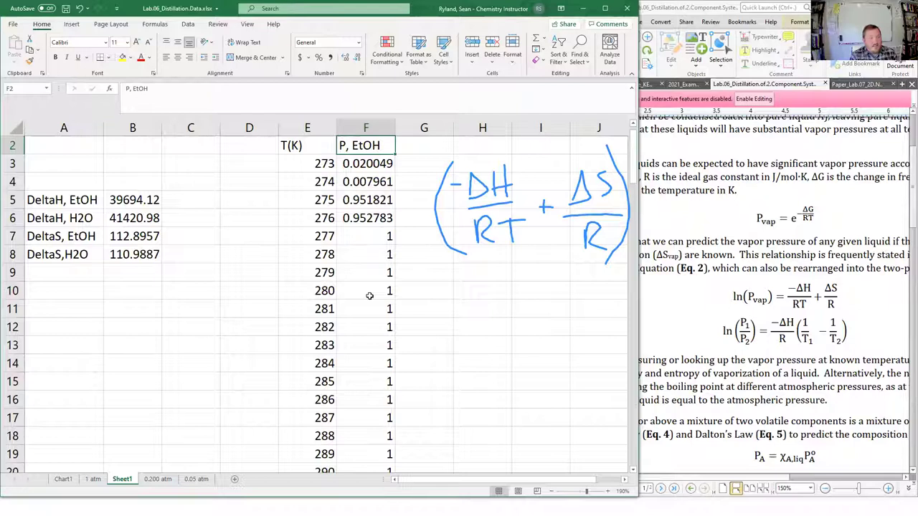
{"action": "key", "text": "Down"}
{"action": "key", "text": "Down"}
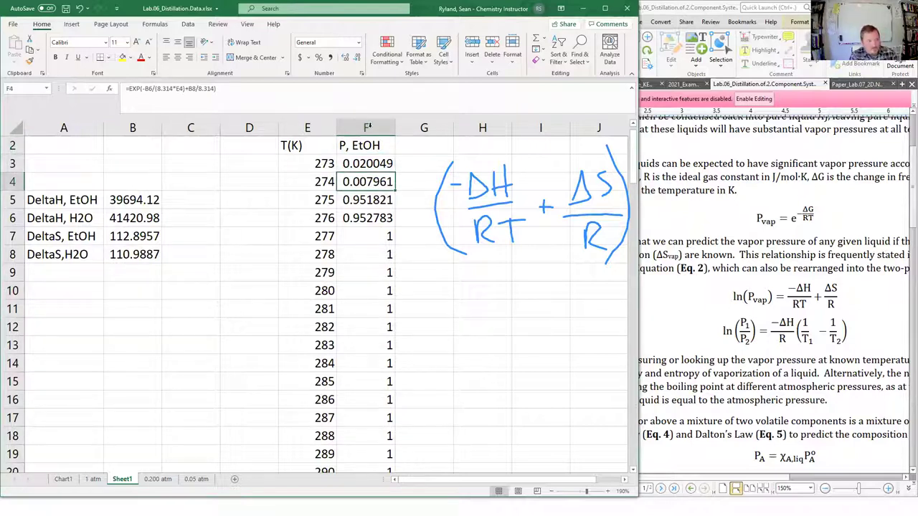
{"action": "key", "text": "F2"}
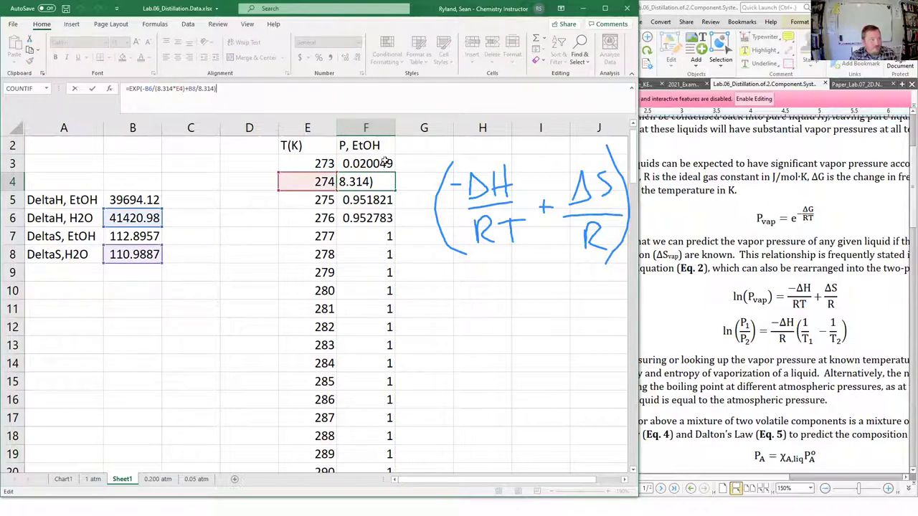
{"action": "key", "text": "Return"}
{"action": "left_click", "coordinate": [388, 309]}
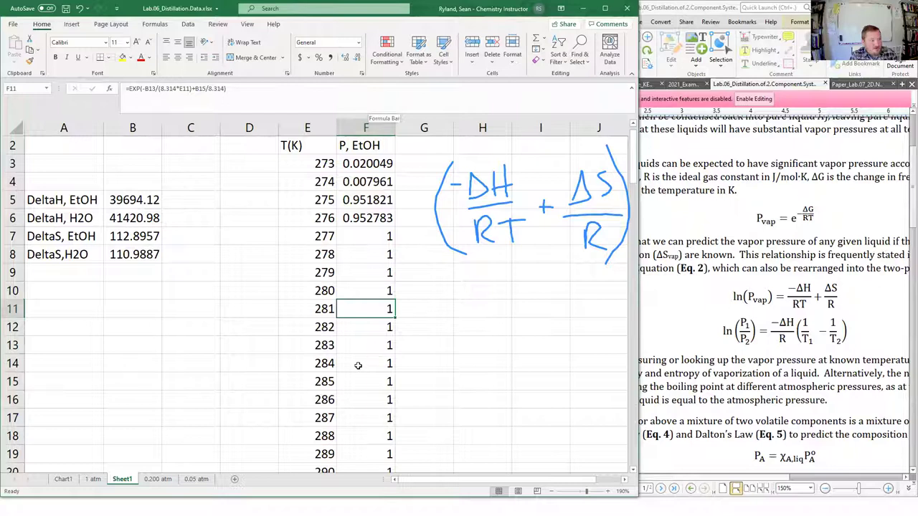
{"action": "double_click", "coordinate": [367, 306]}
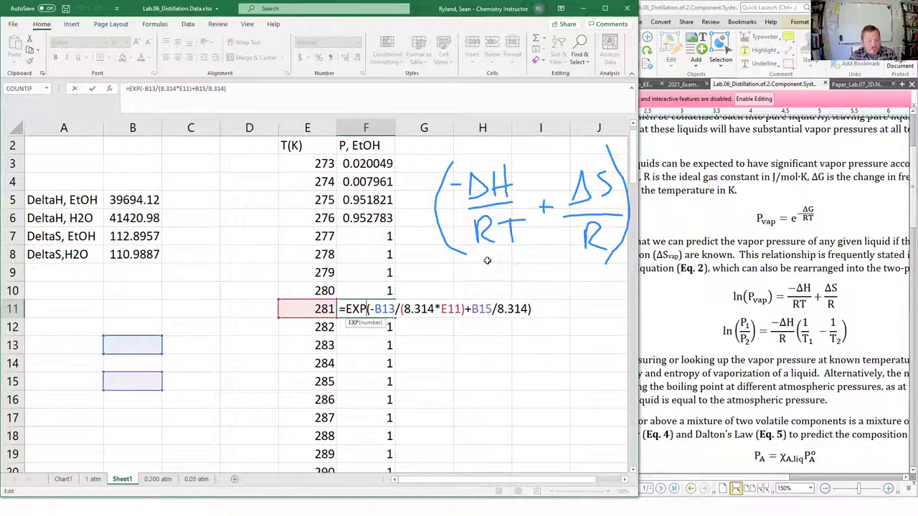
{"action": "key", "text": "Return"}
Step: Undo the copy of the vapor pressure formula down the P, EtOH column
{"action": "left_click", "coordinate": [374, 180]}
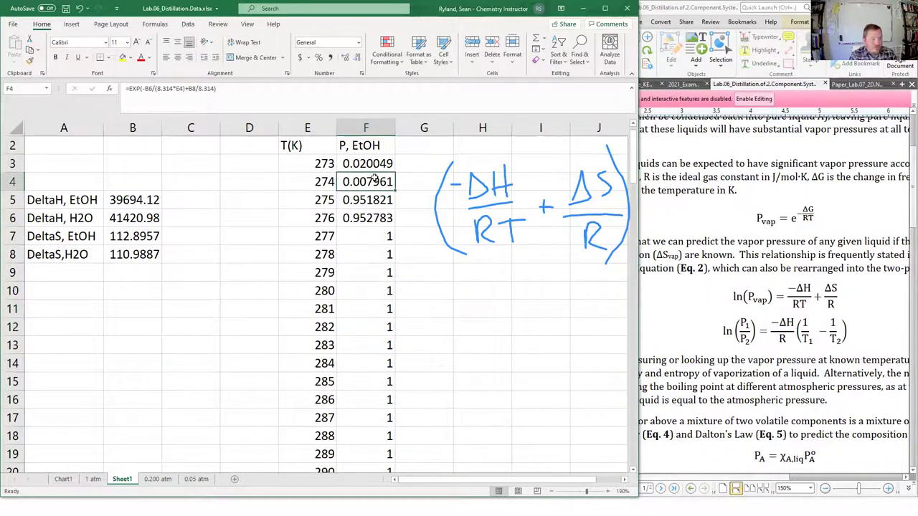
{"action": "key", "text": "ctrl+shift+Down"}
{"action": "key", "text": "ctrl+z"}
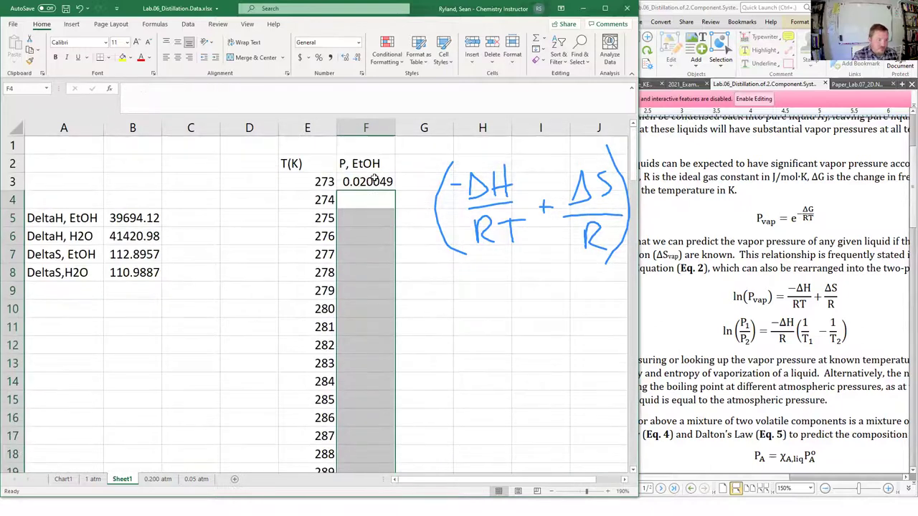
Step: Make the ethanol enthalpy reference in the F3 formula absolute as $B$5
{"action": "left_click", "coordinate": [374, 177]}
{"action": "left_click", "coordinate": [302, 91]}
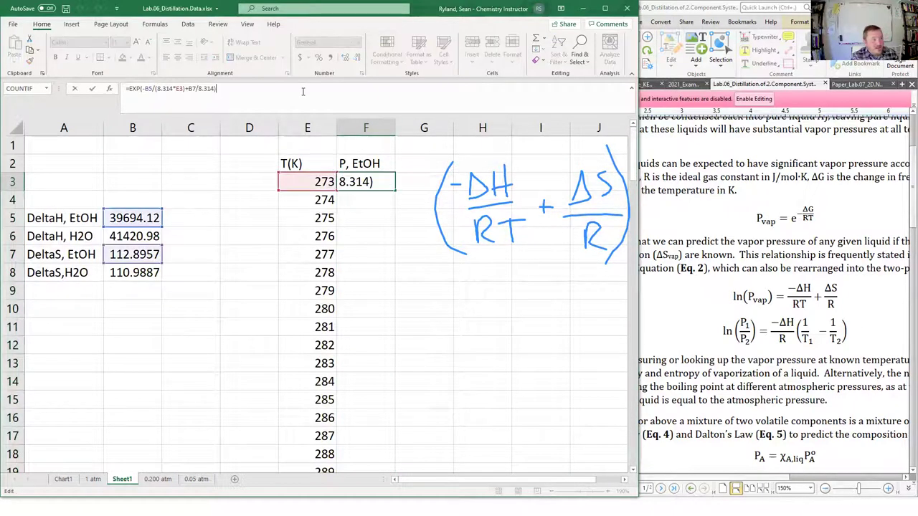
{"action": "left_click", "coordinate": [377, 185]}
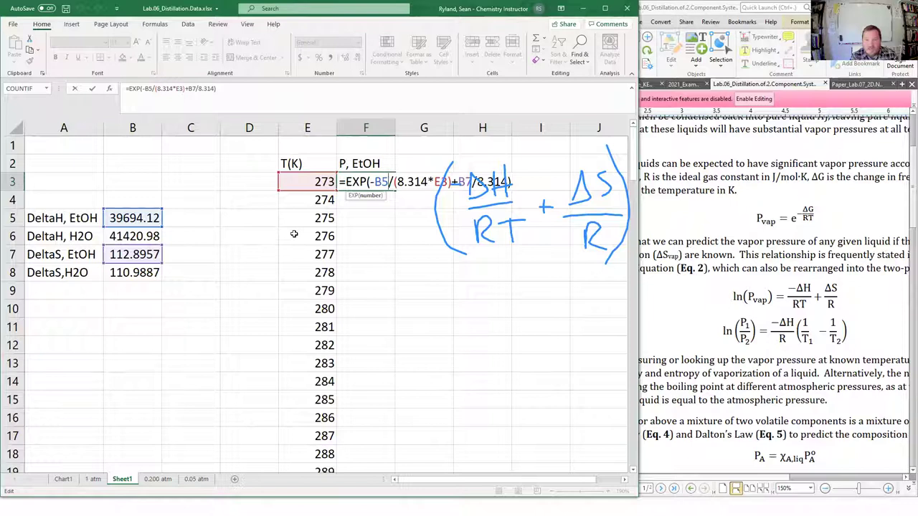
{"action": "key", "text": "F4"}
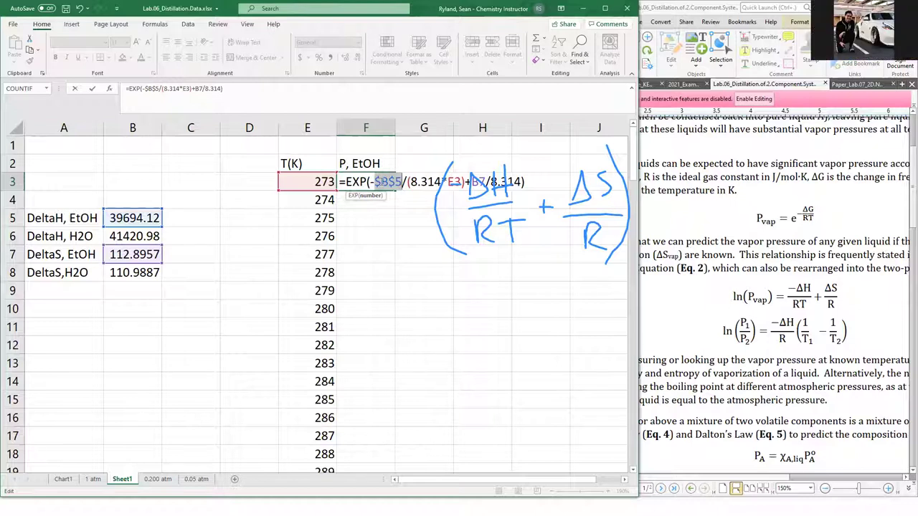
{"action": "key", "text": "Return"}
{"action": "key", "text": "Up"}
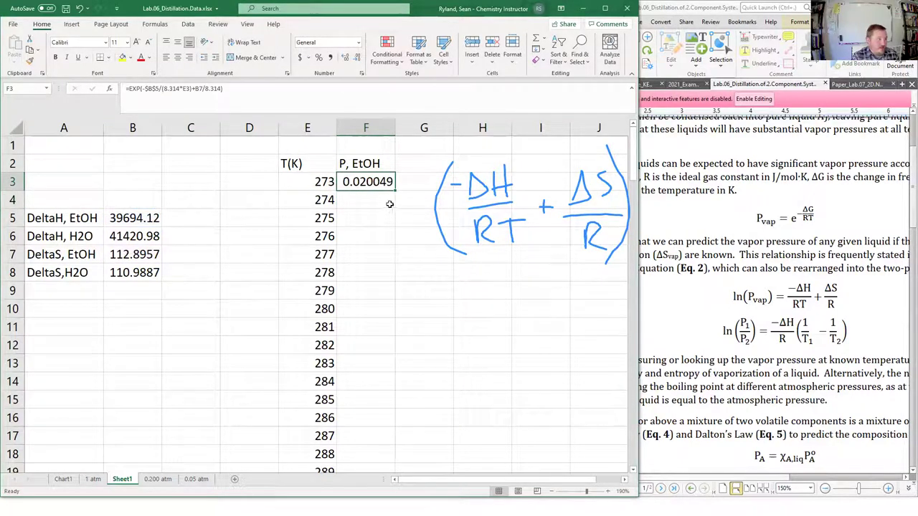
Step: Make the ethanol entropy reference in the F3 formula absolute as $B$7
{"action": "key", "text": "F2"}
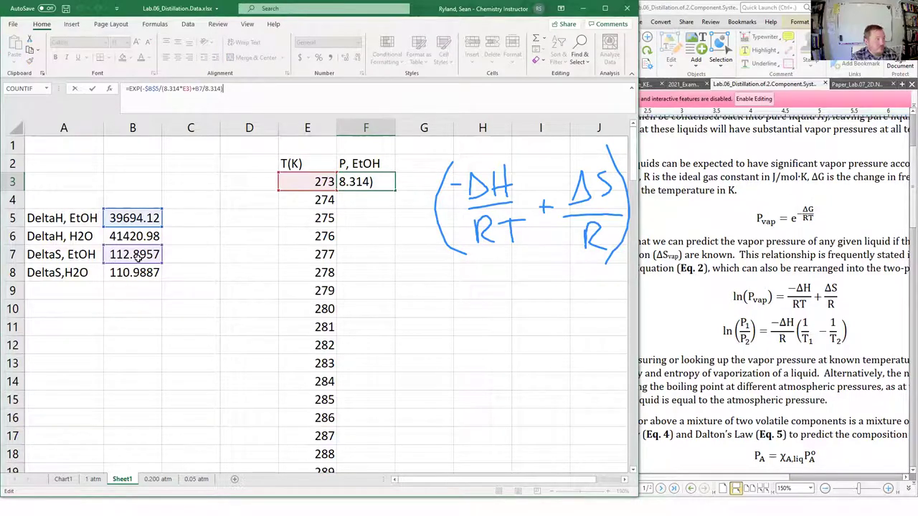
{"action": "left_click", "coordinate": [196, 88]}
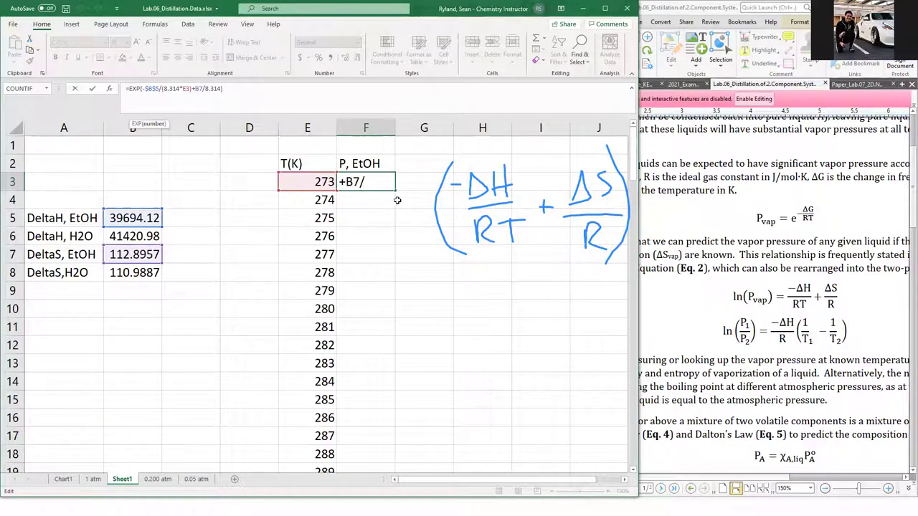
{"action": "type", "text": "$B$"}
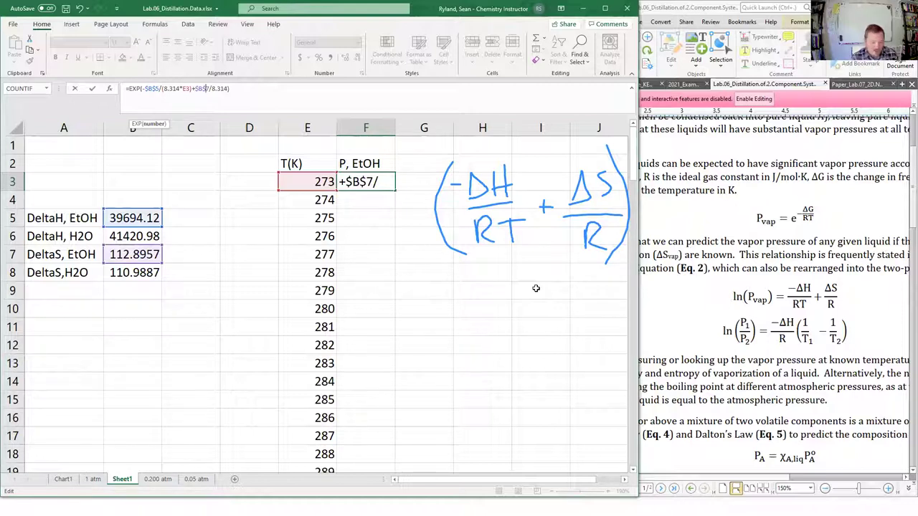
{"action": "key", "text": "Return"}
{"action": "key", "text": "Up"}
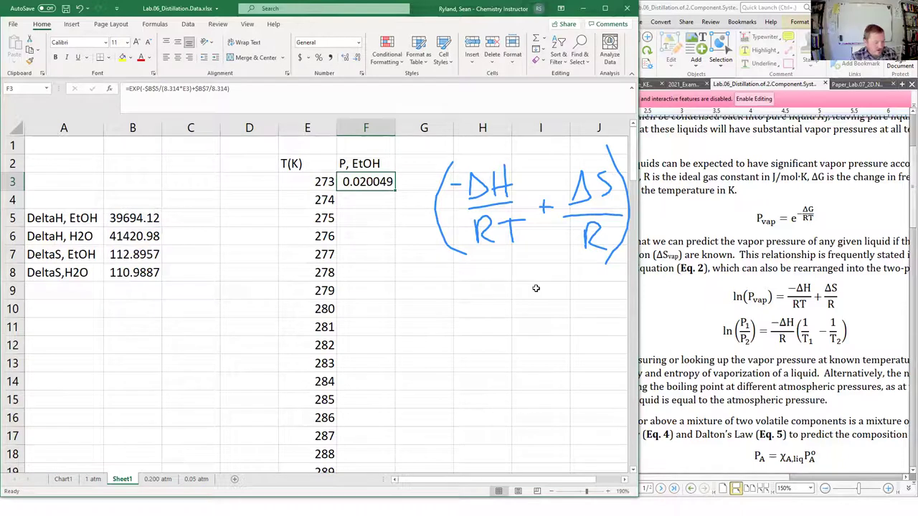
Step: Copy the corrected F3 formula down the P, EtOH column through F113 and return to the column header
{"action": "key", "text": "ctrl+c"}
{"action": "key", "text": "Left"}
{"action": "key", "text": "ctrl+Down"}
{"action": "key", "text": "Right"}
{"action": "key", "text": "ctrl+shift+Up"}
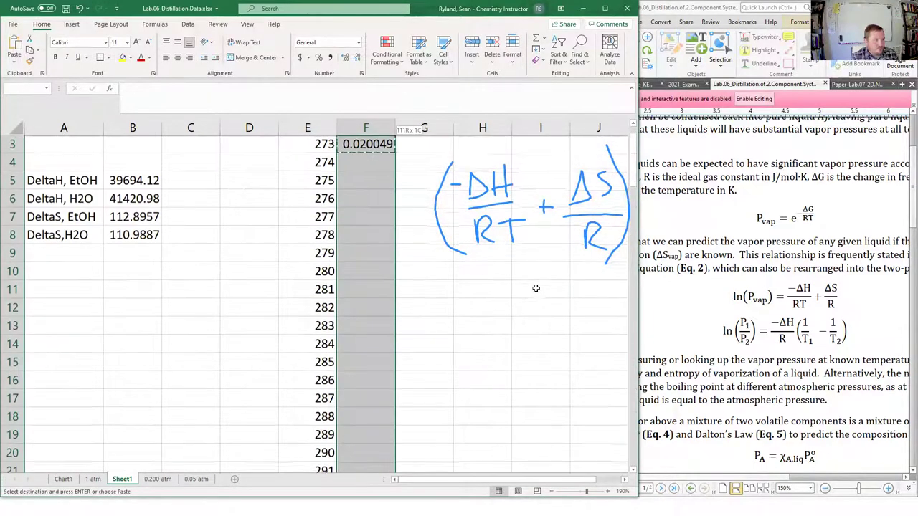
{"action": "key", "text": "ctrl+v"}
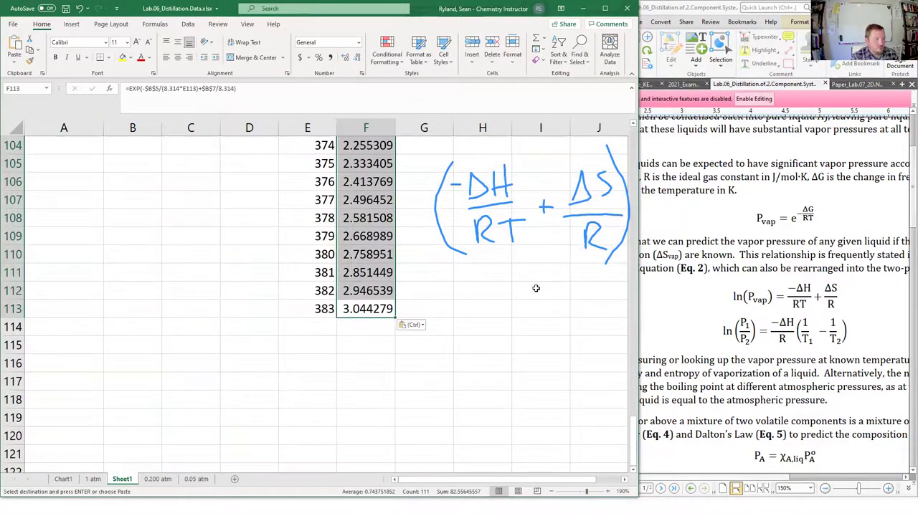
{"action": "key", "text": "ctrl+Up"}
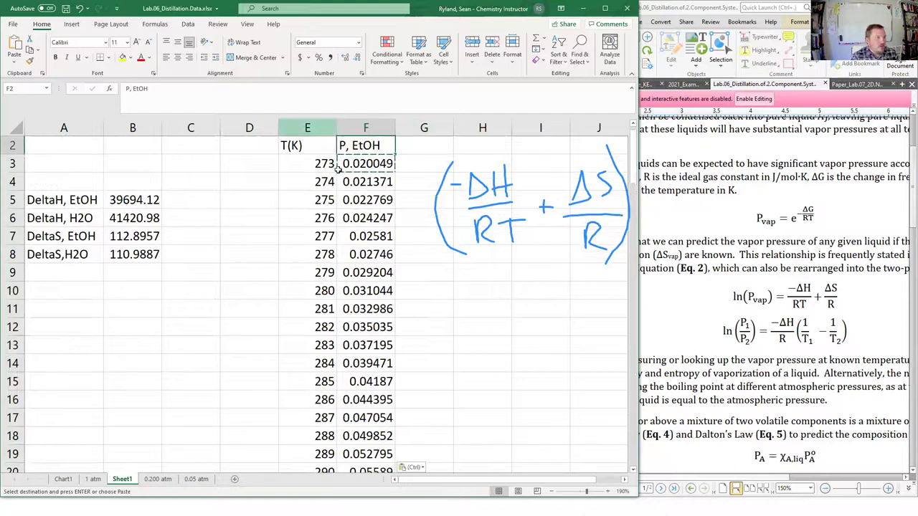
Step: Check the cell references in the copied formula in F11 and clear the handwritten exponent from the sheet
{"action": "double_click", "coordinate": [368, 309]}
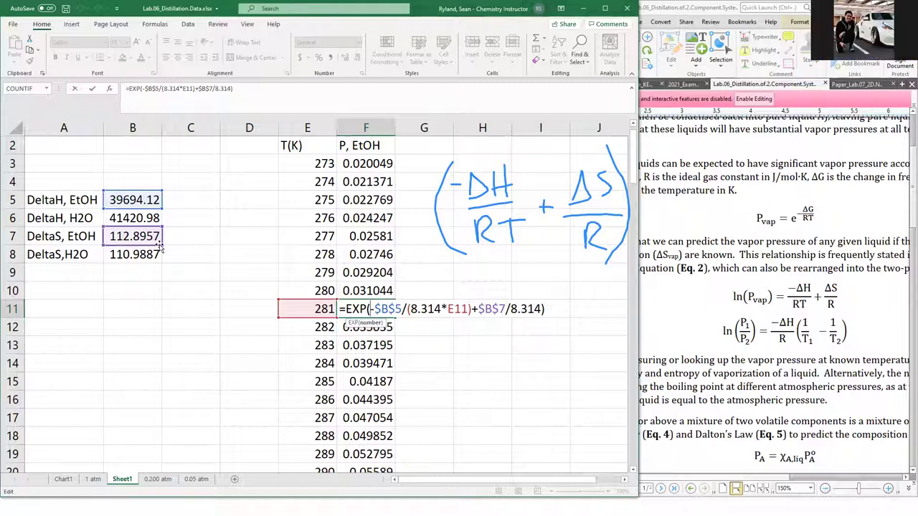
{"action": "key", "text": "Return"}
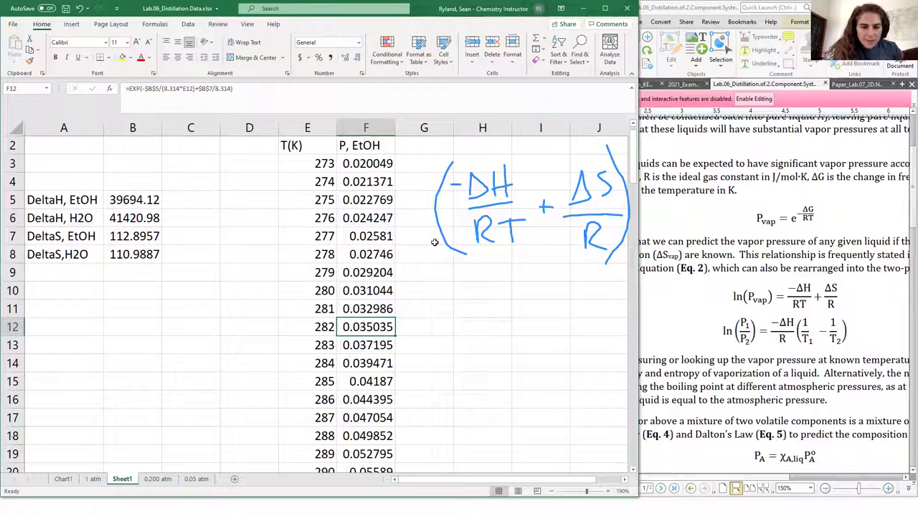
{"action": "key", "text": "Escape"}
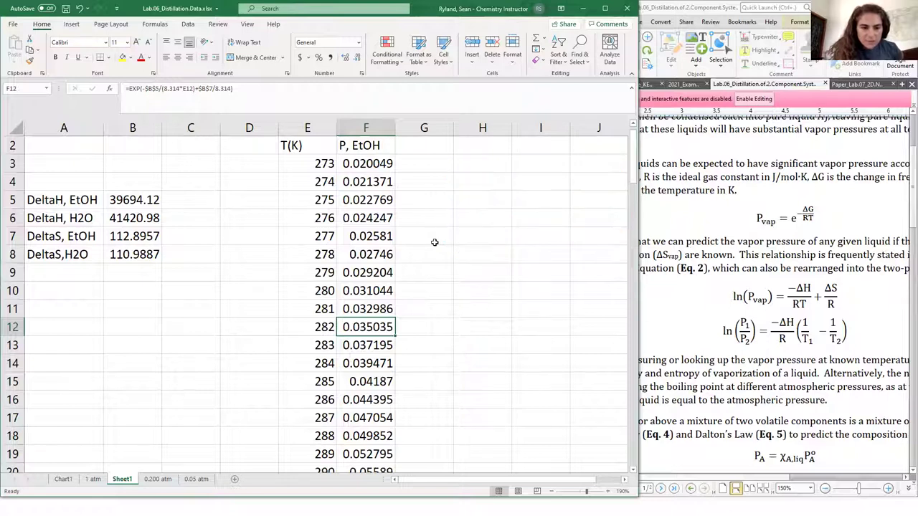
Step: Clear all temperatures in the T(K) column from E3 down and reselect E3
{"action": "left_click", "coordinate": [387, 162]}
{"action": "left_click", "coordinate": [325, 165]}
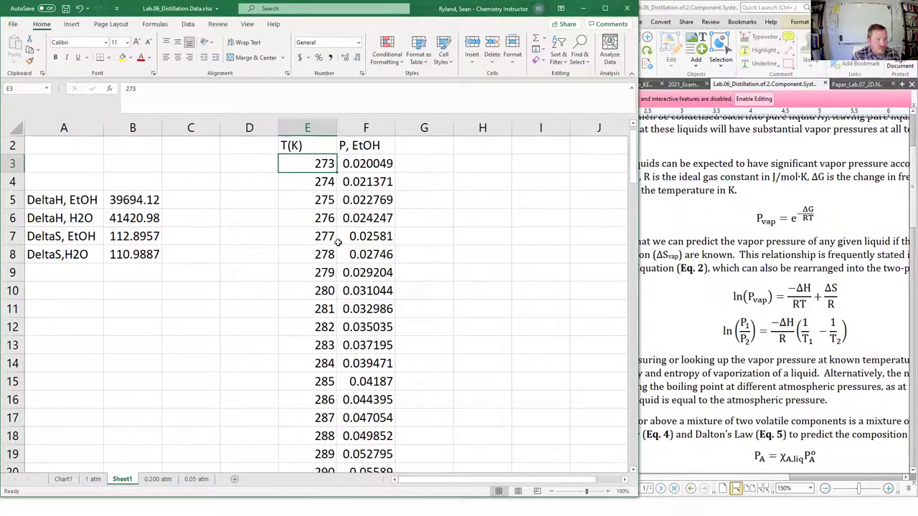
{"action": "key", "text": "ctrl+shift+Down"}
{"action": "key", "text": "Delete"}
{"action": "key", "text": "ctrl+BackSpace"}
{"action": "key", "text": "Up"}
{"action": "key", "text": "Down"}
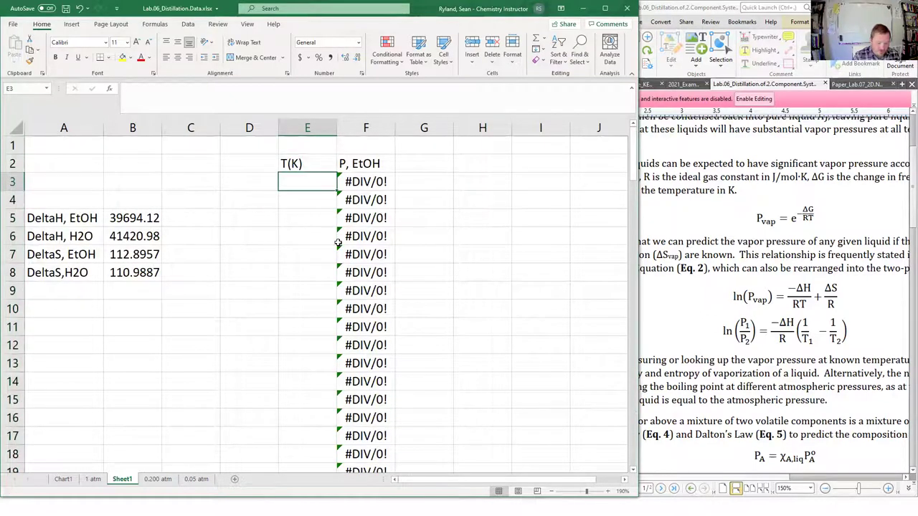
Step: Enter the temperatures 273, 274 and 275 in E3 through E5
{"action": "type", "text": "273"}
{"action": "key", "text": "Return"}
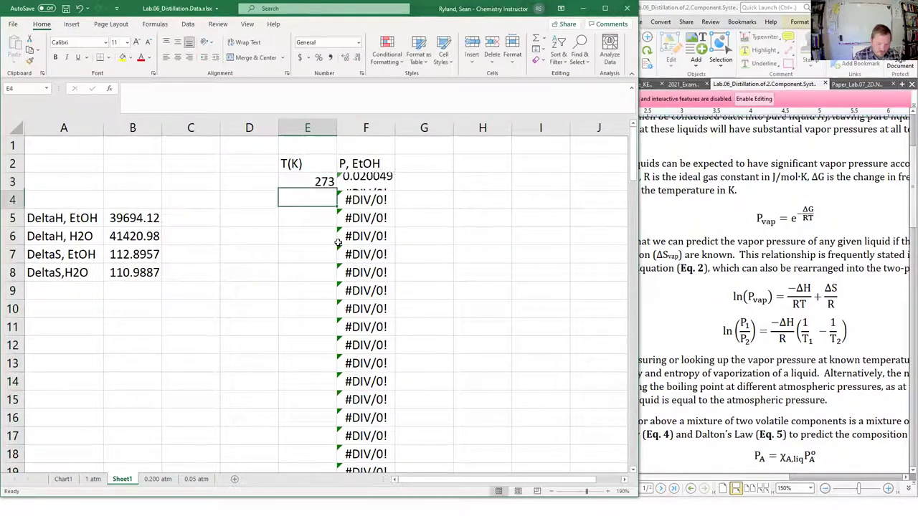
{"action": "type", "text": "27"}
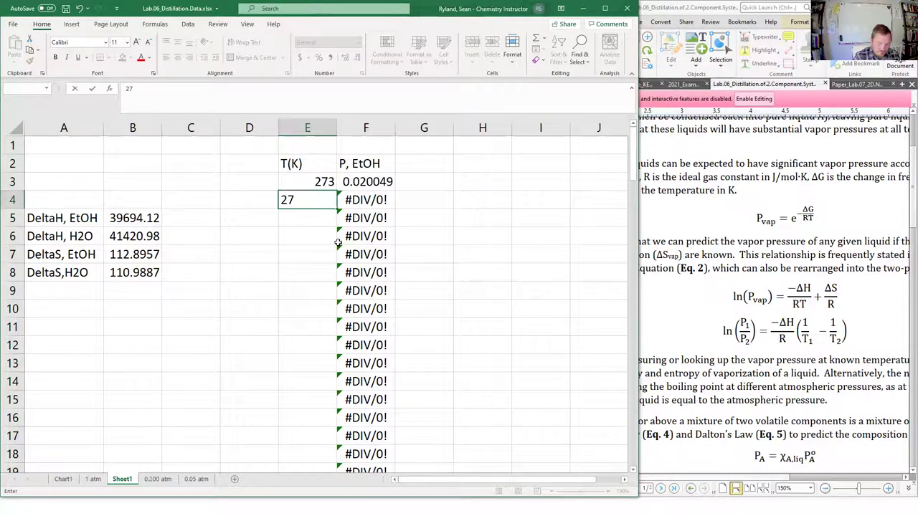
{"action": "type", "text": "4"}
{"action": "key", "text": "Return"}
{"action": "type", "text": "275"}
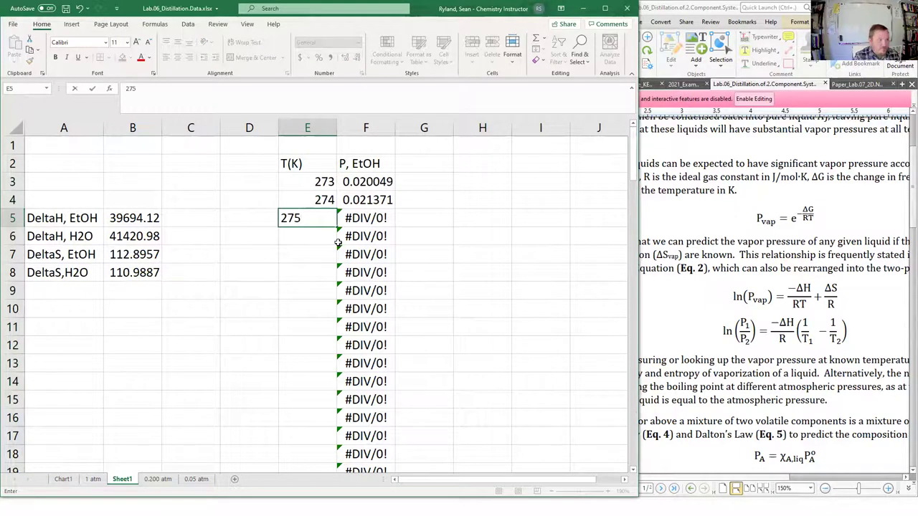
{"action": "key", "text": "Return"}
Step: Extend the E3:E5 temperature series down the T(K) column to 383 in E113
{"action": "left_click_drag", "start_coordinate": [318, 179], "coordinate": [316, 219]}
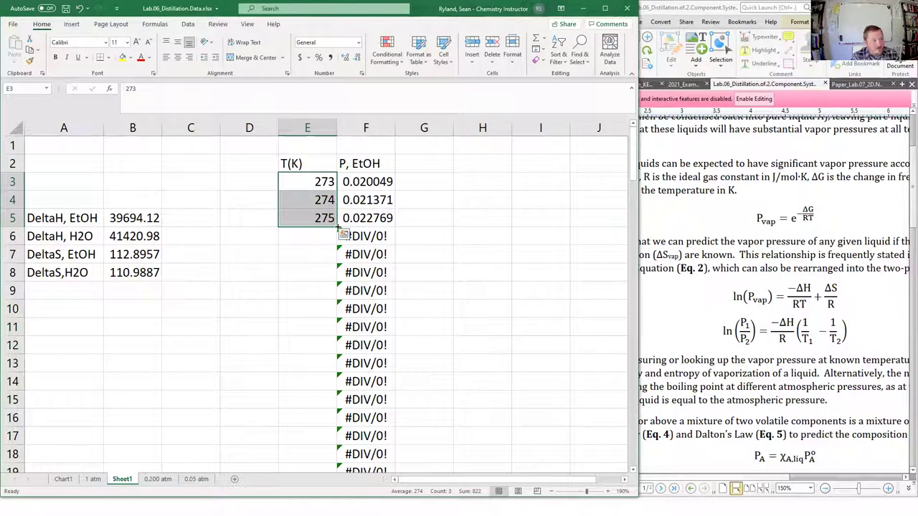
{"action": "left_click_drag", "start_coordinate": [337, 228], "coordinate": [318, 436]}
{"action": "left_click", "coordinate": [315, 436]}
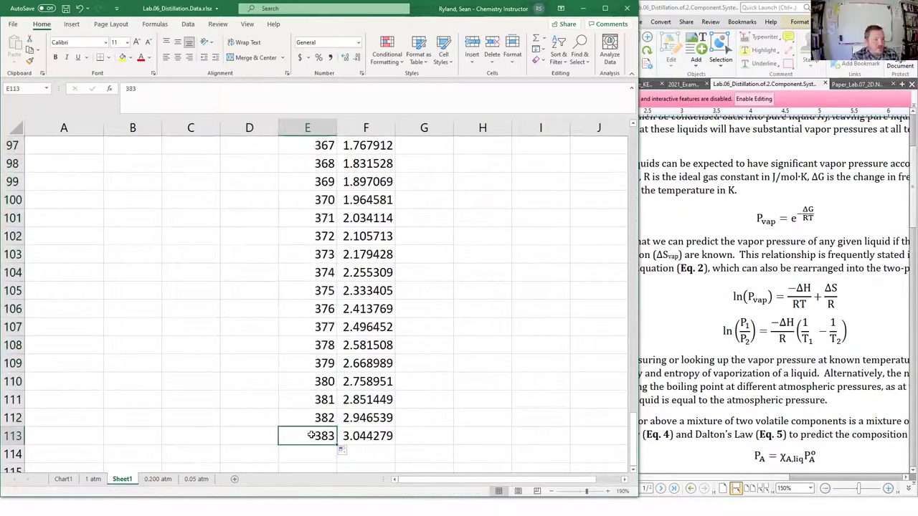
Step: Clear the temperatures in E4 through E113, keeping only the first one in E3
{"action": "key", "text": "ctrl+shift+Up"}
{"action": "scroll", "coordinate": [305, 435], "scroll_direction": "up", "scroll_amount": 1}
{"action": "key", "text": "shift+Down"}
{"action": "key", "text": "shift+Down"}
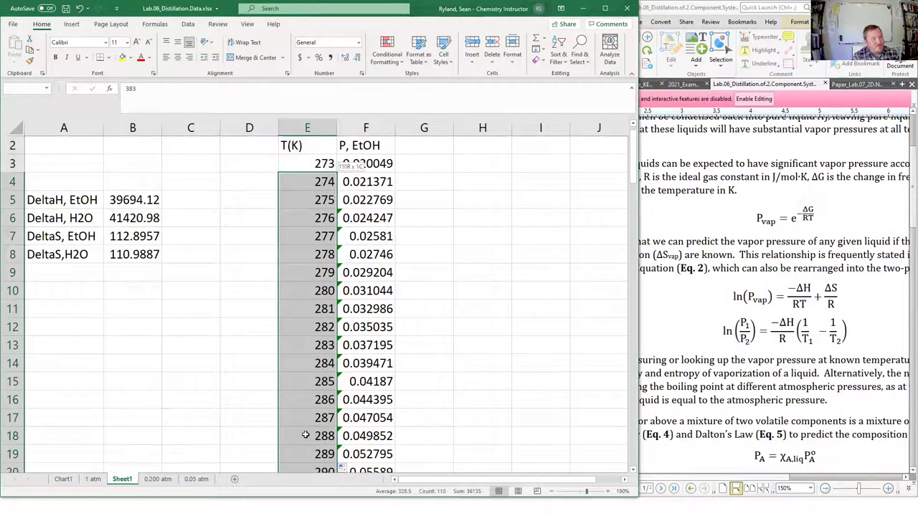
{"action": "key", "text": "Delete"}
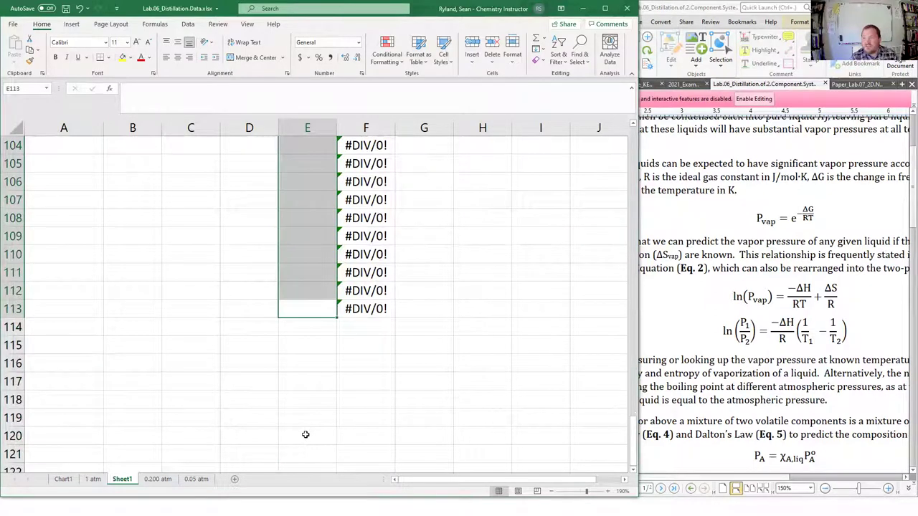
{"action": "key", "text": "shift+Down"}
{"action": "key", "text": "shift+Down"}
{"action": "key", "text": "shift+Down"}
{"action": "key", "text": "shift+Down"}
{"action": "key", "text": "shift+Down"}
{"action": "key", "text": "shift+Down"}
{"action": "key", "text": "shift+Down"}
{"action": "key", "text": "shift+Down"}
{"action": "key", "text": "shift+Down"}
Step: Enter the formula =E3+1 in E4 of the T(K) column
{"action": "key", "text": "ctrl+Up"}
{"action": "key", "text": "Up"}
{"action": "key", "text": "Up"}
{"action": "key", "text": "Down"}
{"action": "key", "text": "Down"}
{"action": "key", "text": "Down"}
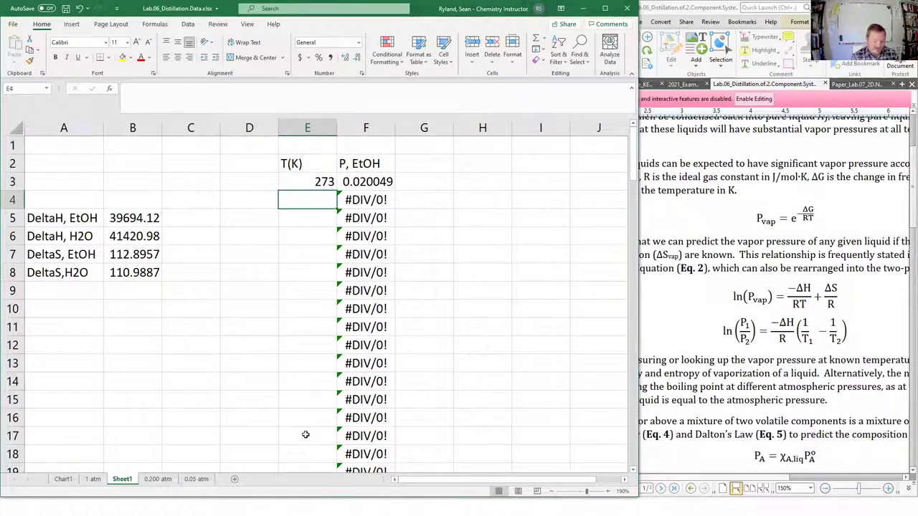
{"action": "type", "text": "="}
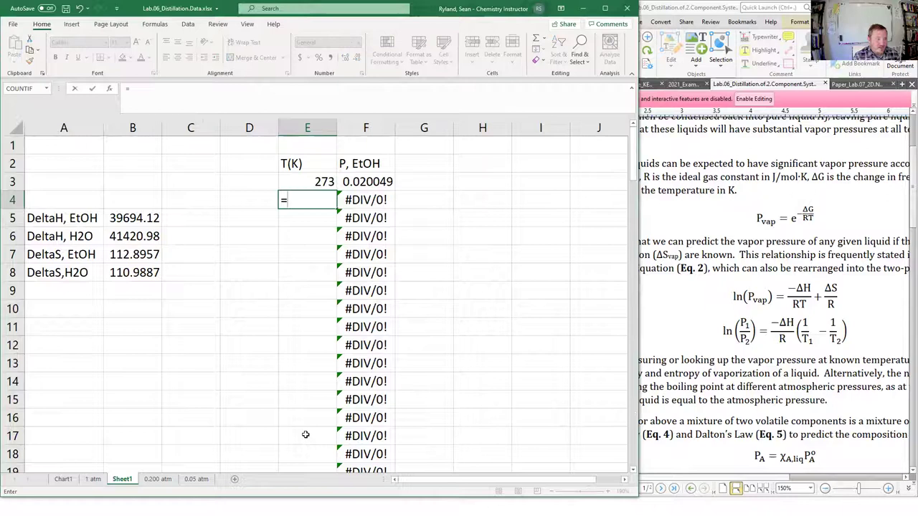
{"action": "left_click", "coordinate": [324, 181]}
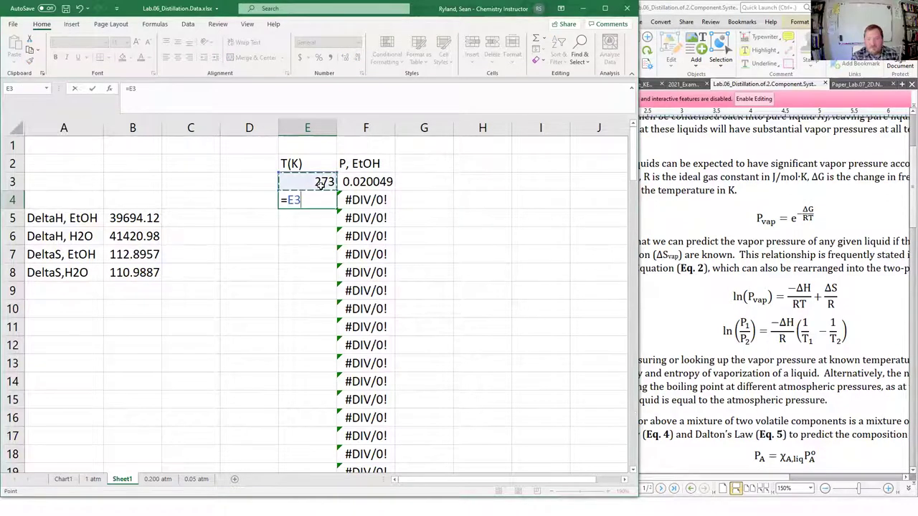
{"action": "type", "text": "+1"}
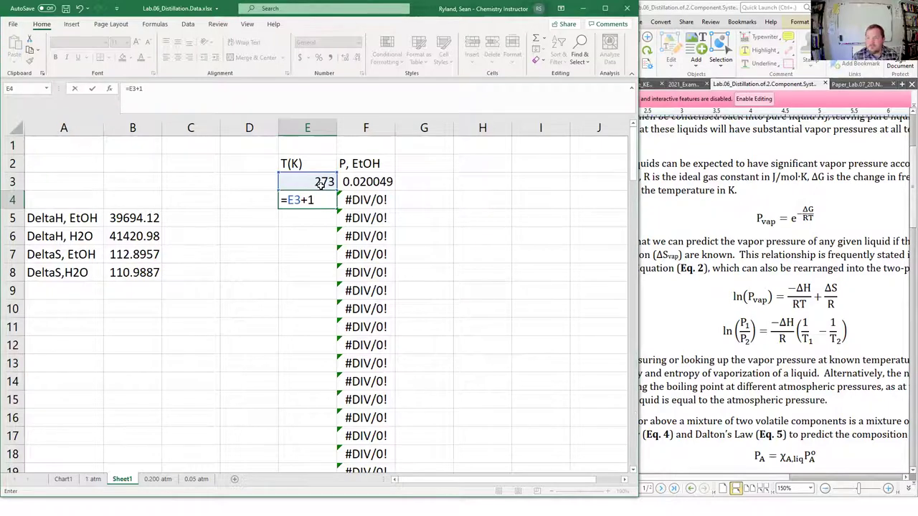
{"action": "key", "text": "Return"}
Step: Copy the E4 formula down the T(K) column to E113
{"action": "left_click", "coordinate": [321, 200]}
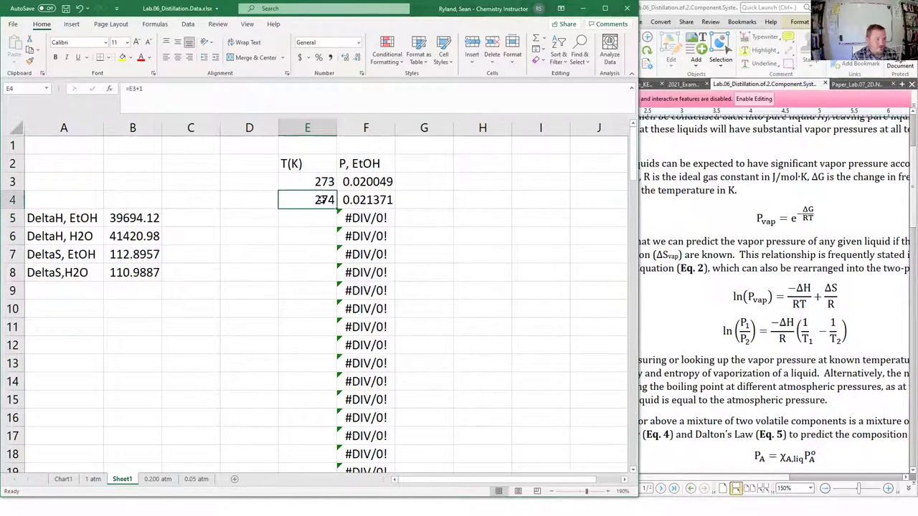
{"action": "key", "text": "ctrl+c"}
{"action": "key", "text": "Right"}
{"action": "key", "text": "ctrl+Down"}
{"action": "key", "text": "Left"}
{"action": "key", "text": "ctrl+shift+Up"}
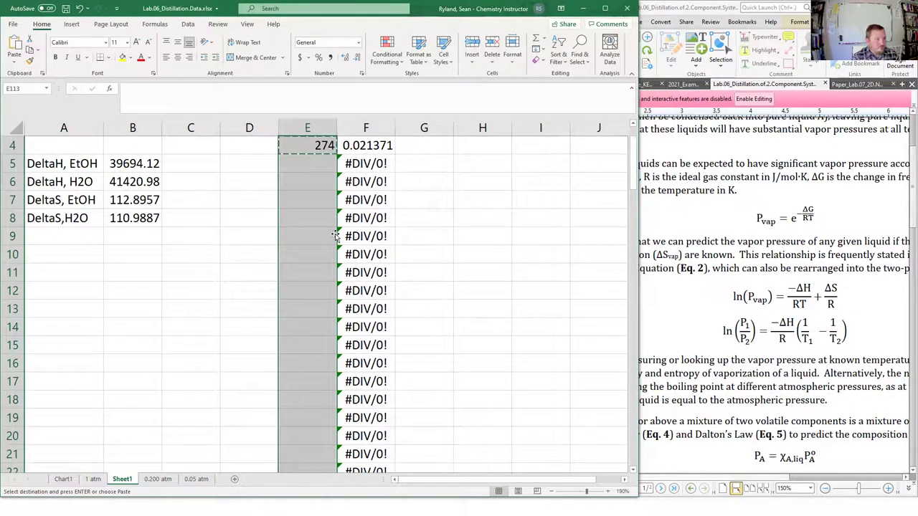
{"action": "key", "text": "ctrl+v"}
{"action": "key", "text": "Up"}
{"action": "key", "text": "Up"}
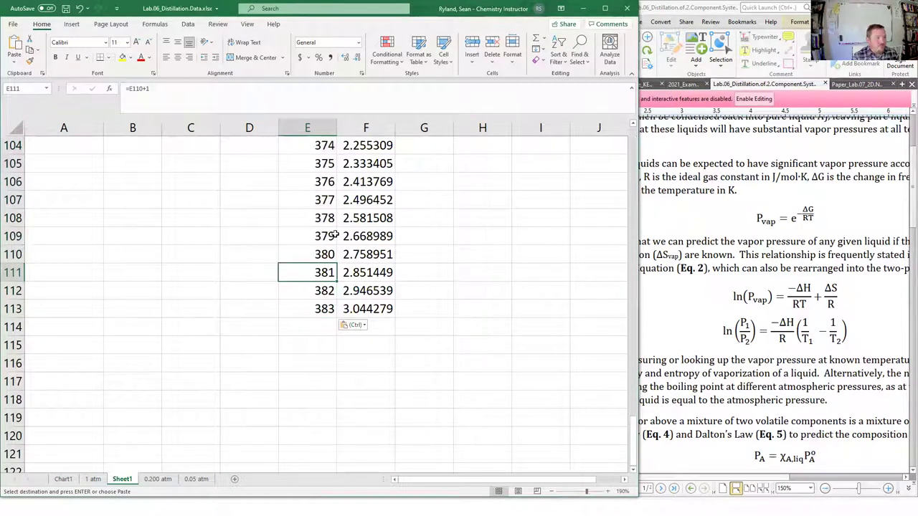
Step: Inspect the copied formula in E110 to see which cell it references, then return to the T(K) header
{"action": "double_click", "coordinate": [314, 257]}
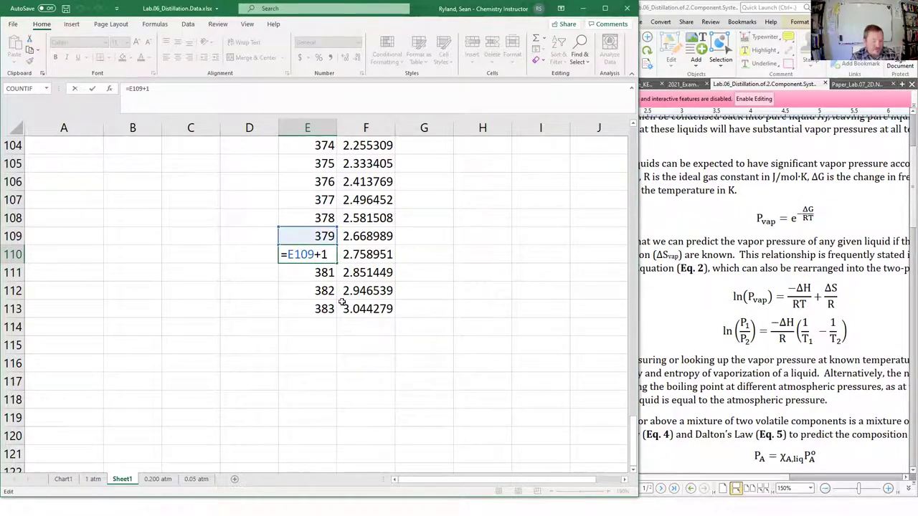
{"action": "key", "text": "Return"}
{"action": "key", "text": "ctrl+Up"}
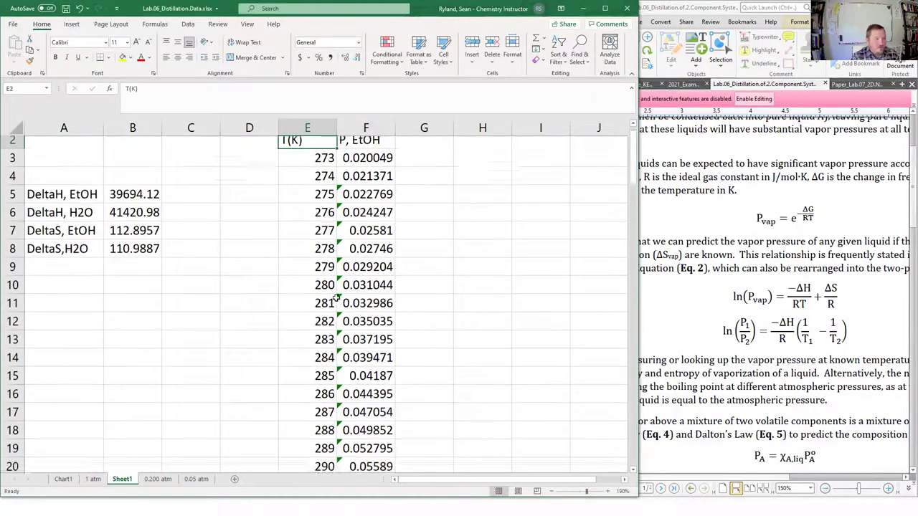
Step: Change the temperature increment in E4 to 0.1 so the formula reads =E3+0.1
{"action": "left_click", "coordinate": [309, 200]}
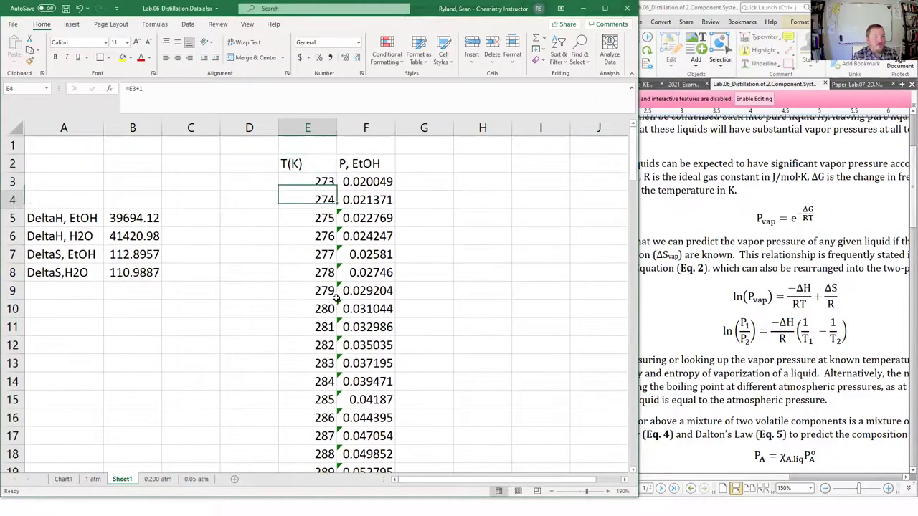
{"action": "left_click", "coordinate": [241, 94]}
{"action": "key", "text": "BackSpace"}
{"action": "type", "text": "0.1"}
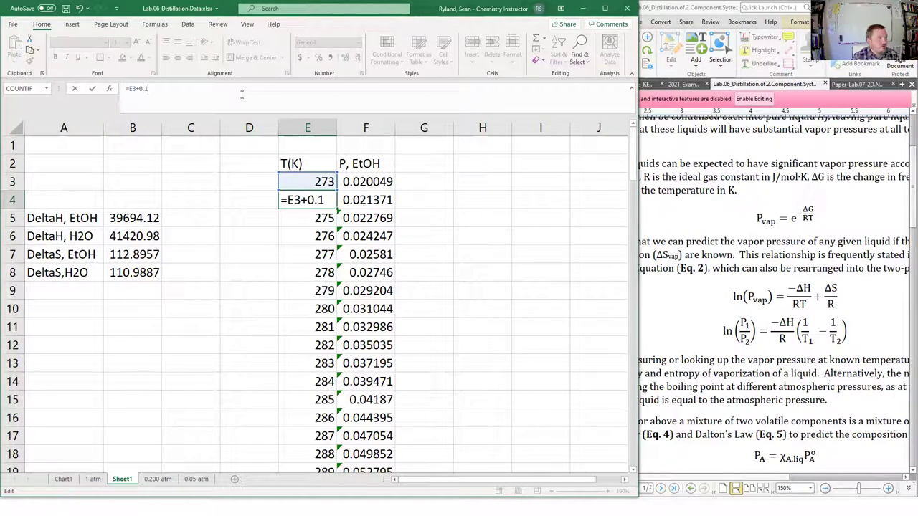
{"action": "key", "text": "Return"}
Step: Copy the 0.1-increment formula from E4 down the rest of the T(K) column to E113
{"action": "key", "text": "Up"}
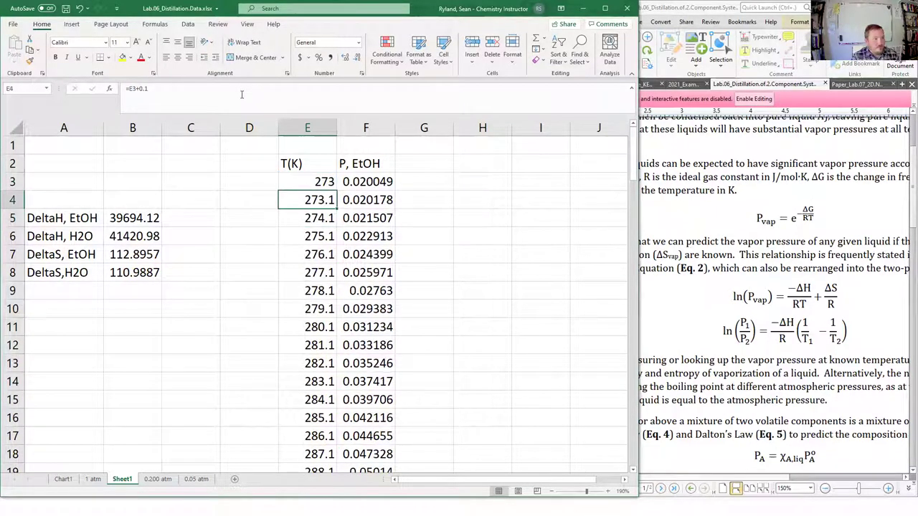
{"action": "key", "text": "ctrl+c"}
{"action": "key", "text": "ctrl+shift+Down"}
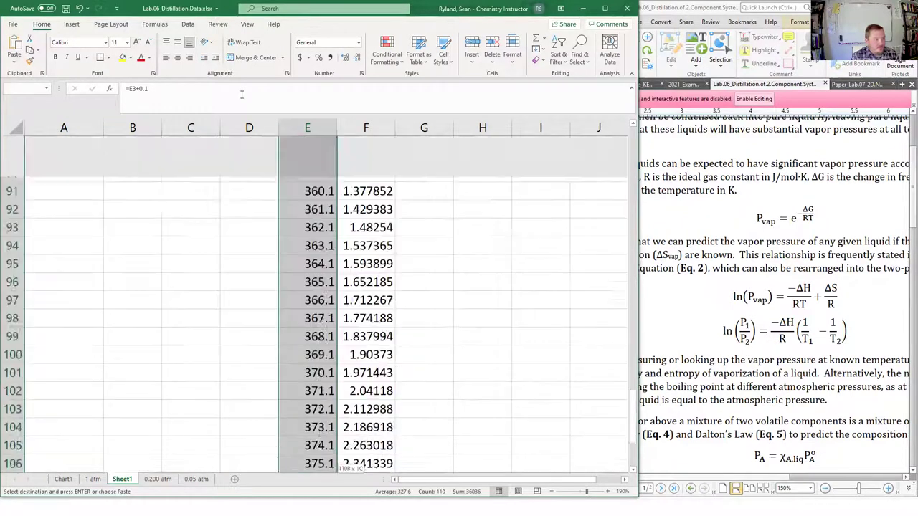
{"action": "key", "text": "ctrl+v"}
{"action": "key", "text": "Down"}
{"action": "key", "text": "Down"}
{"action": "key", "text": "Down"}
{"action": "key", "text": "Down"}
{"action": "key", "text": "Down"}
{"action": "key", "text": "Down"}
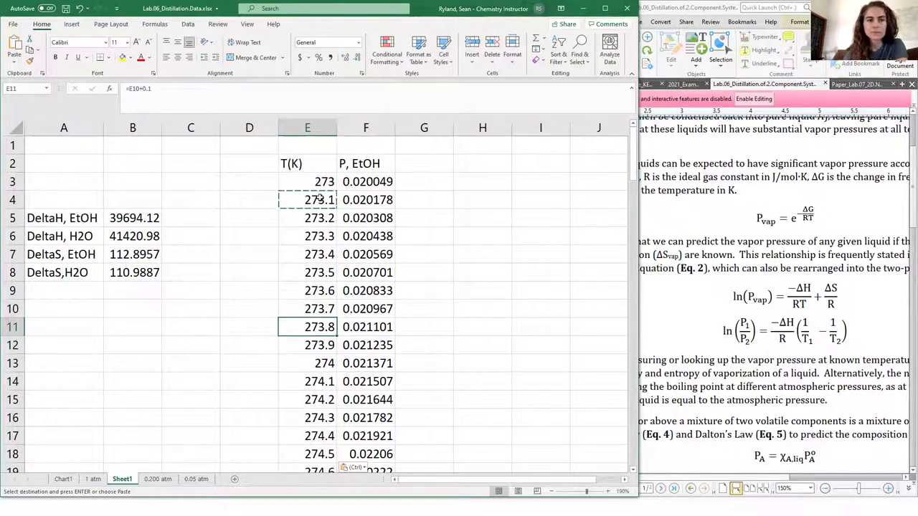
Step: Set the increment in the E4 formula back to 1 so it reads =E3+1
{"action": "key", "text": "Up"}
{"action": "key", "text": "Up"}
{"action": "key", "text": "Up"}
{"action": "key", "text": "Up"}
{"action": "key", "text": "Up"}
{"action": "key", "text": "Up"}
{"action": "key", "text": "Up"}
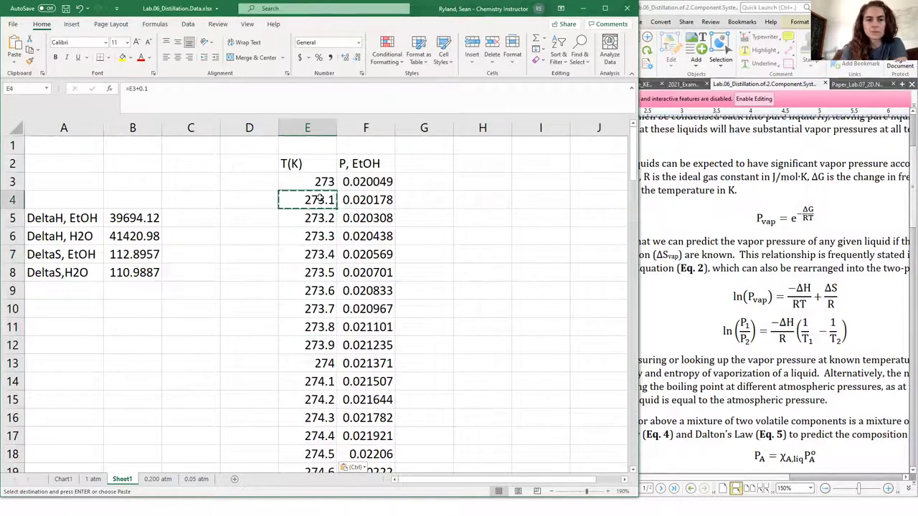
{"action": "left_click", "coordinate": [289, 90]}
{"action": "key", "text": "BackSpace"}
{"action": "key", "text": "BackSpace"}
{"action": "key", "text": "BackSpace"}
{"action": "type", "text": "1"}
{"action": "key", "text": "Return"}
Step: Copy the 1-increment formula from E4 over the T(K) cells down to E113 and select the T(K) header
{"action": "key", "text": "Up"}
{"action": "key", "text": "ctrl+c"}
{"action": "key", "text": "ctrl+shift+Down"}
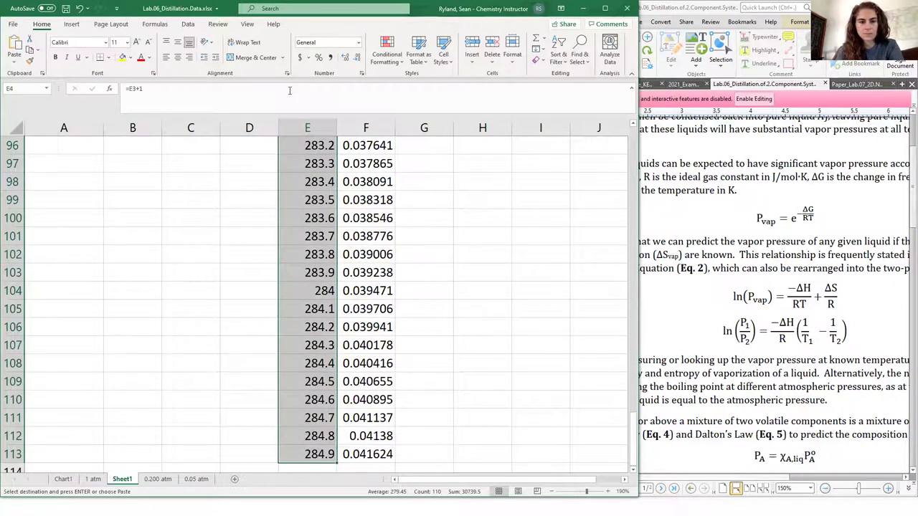
{"action": "key", "text": "ctrl+v"}
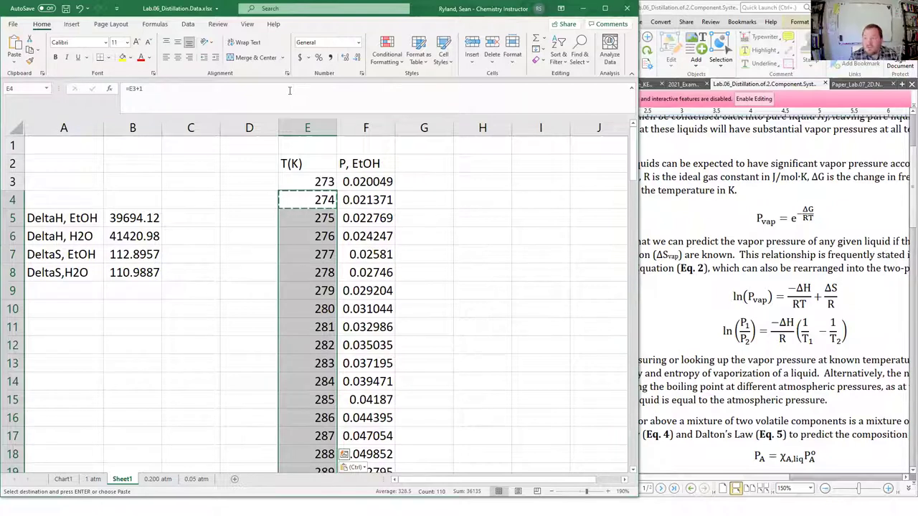
{"action": "key", "text": "Up"}
{"action": "key", "text": "Up"}
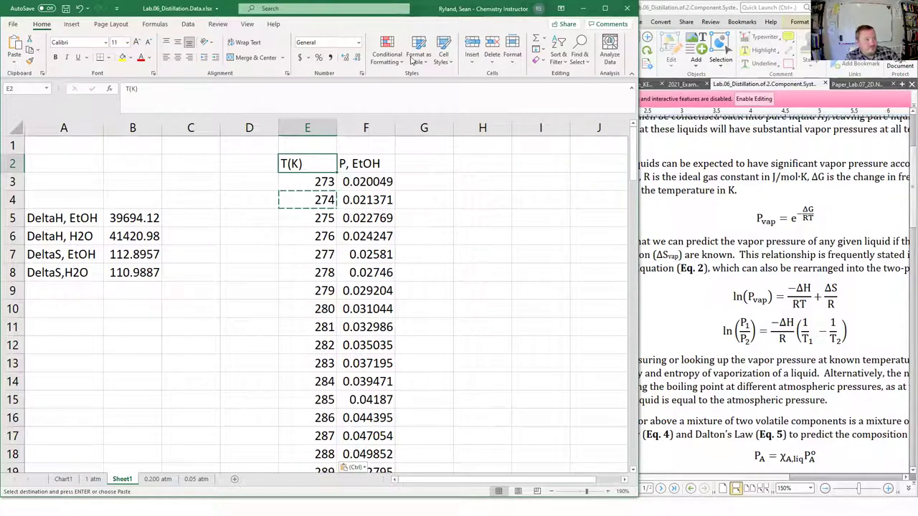
{"action": "left_click", "coordinate": [651, 26]}
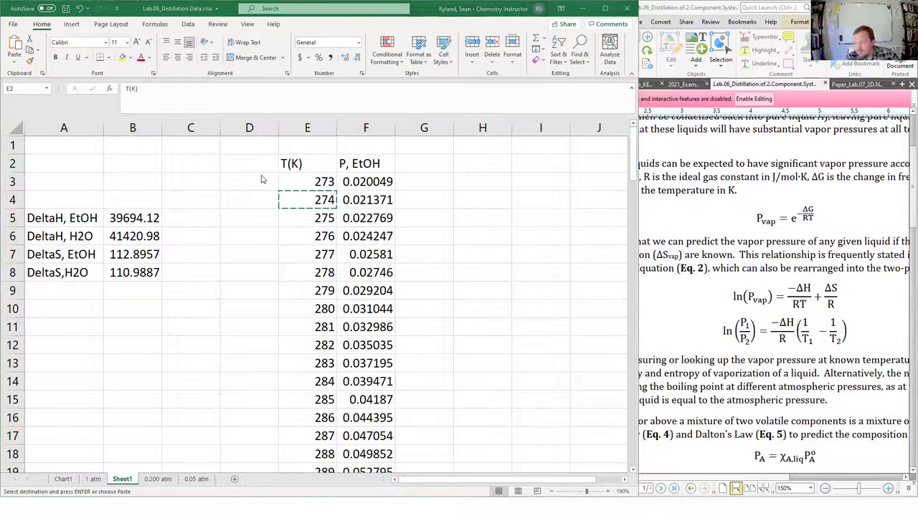